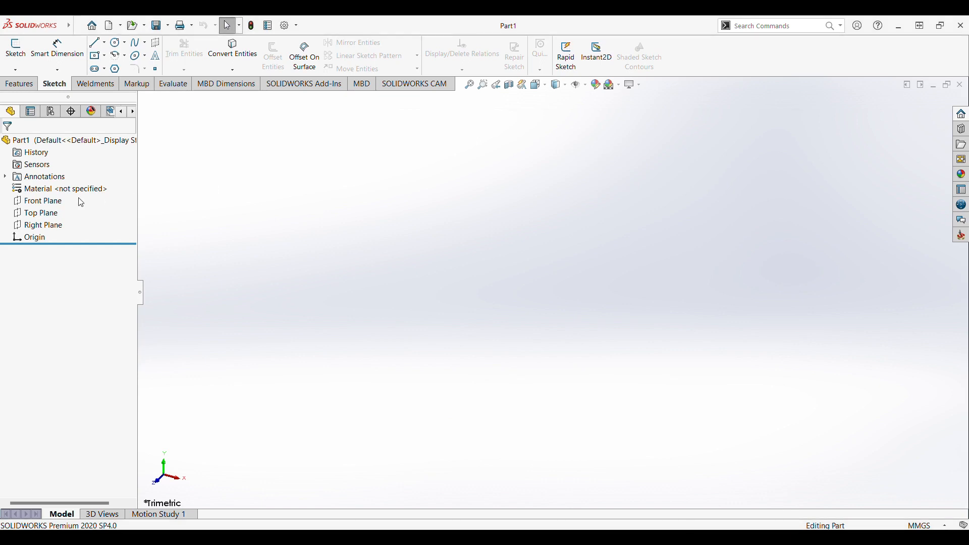
# - Sketch a 90° centerpoint arc of about 80 mm radius on the Front Plane, centred on the origin in the lower-left quadrant
pyautogui.click(44, 204)
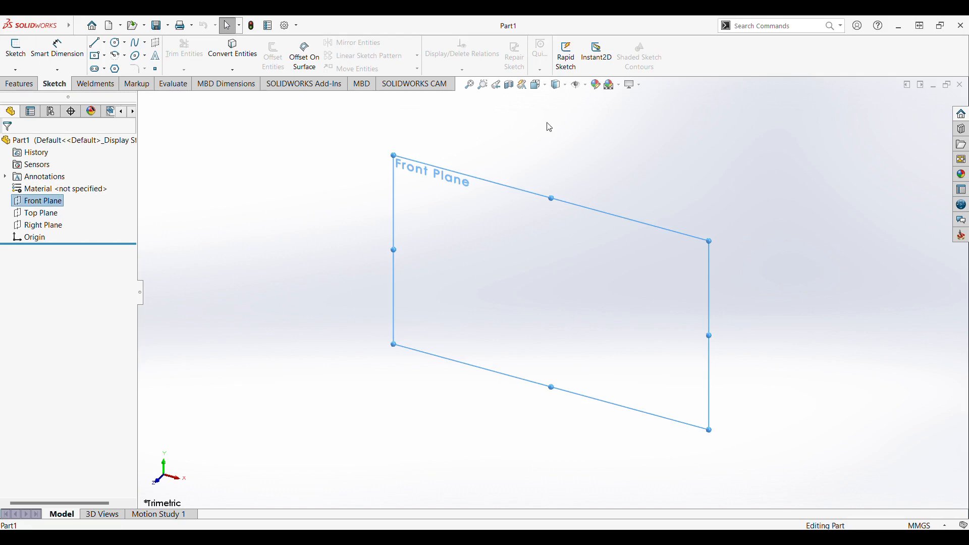
pyautogui.hotkey('ctrl', '1')
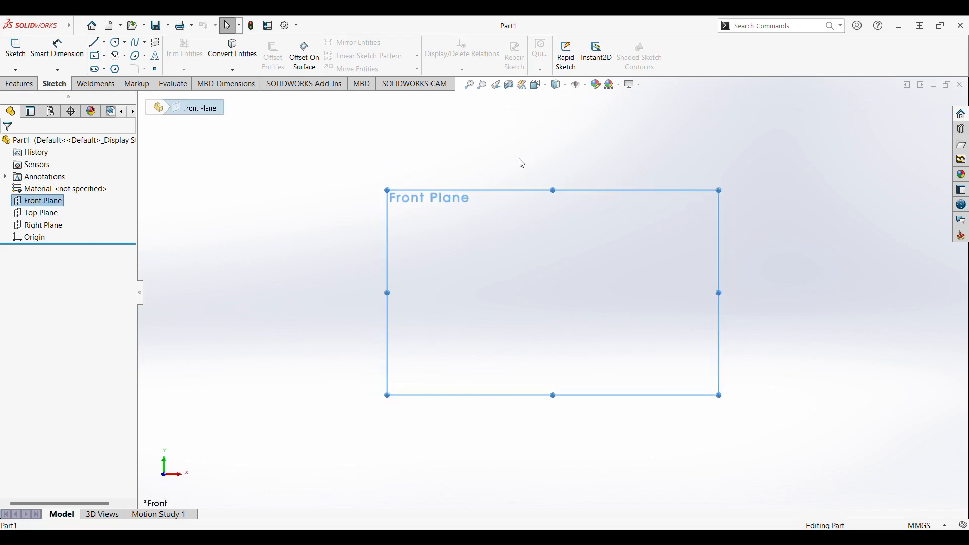
pyautogui.click(124, 58)
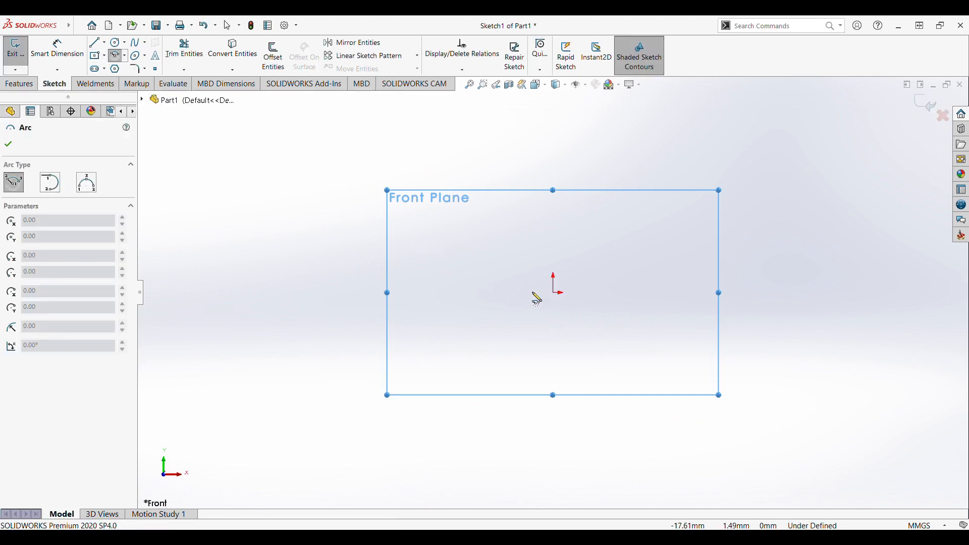
pyautogui.click(556, 298)
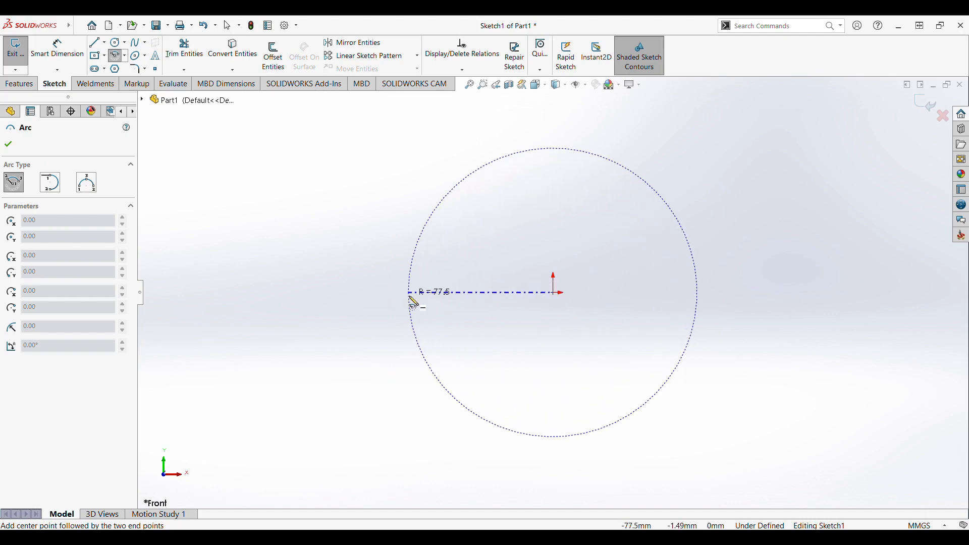
pyautogui.click(408, 298)
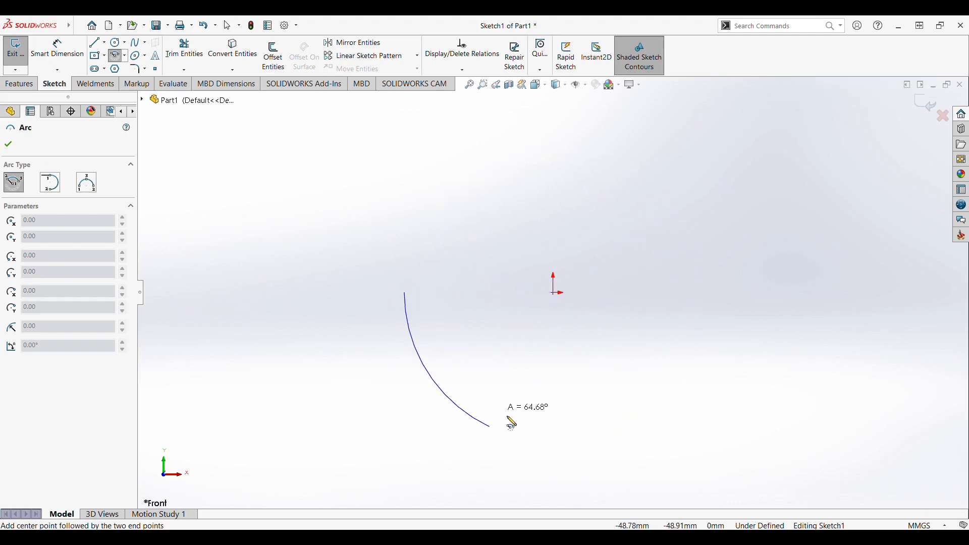
pyautogui.click(555, 442)
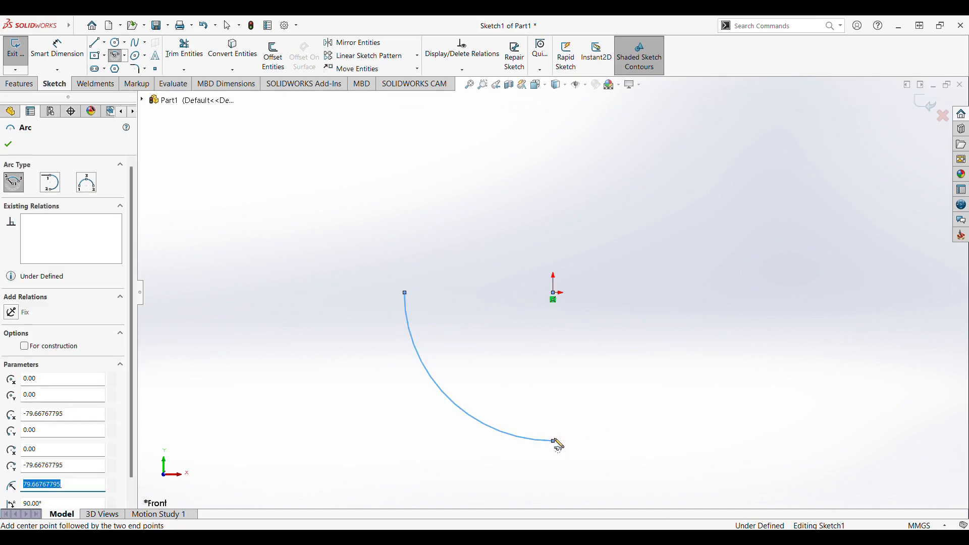
pyautogui.press('Escape')
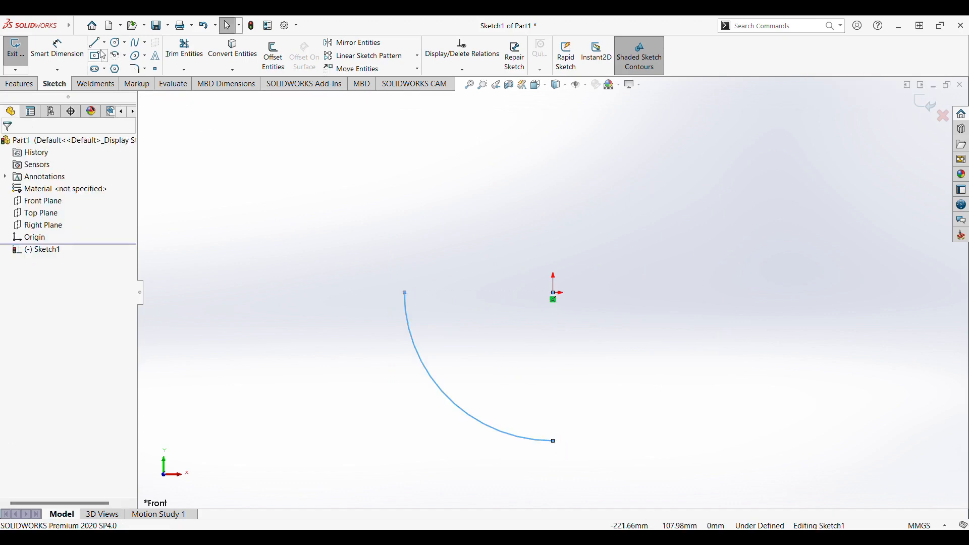
# - Draw a horizontal and a vertical centerline from the origin to the two endpoints of the arc
pyautogui.click(107, 72)
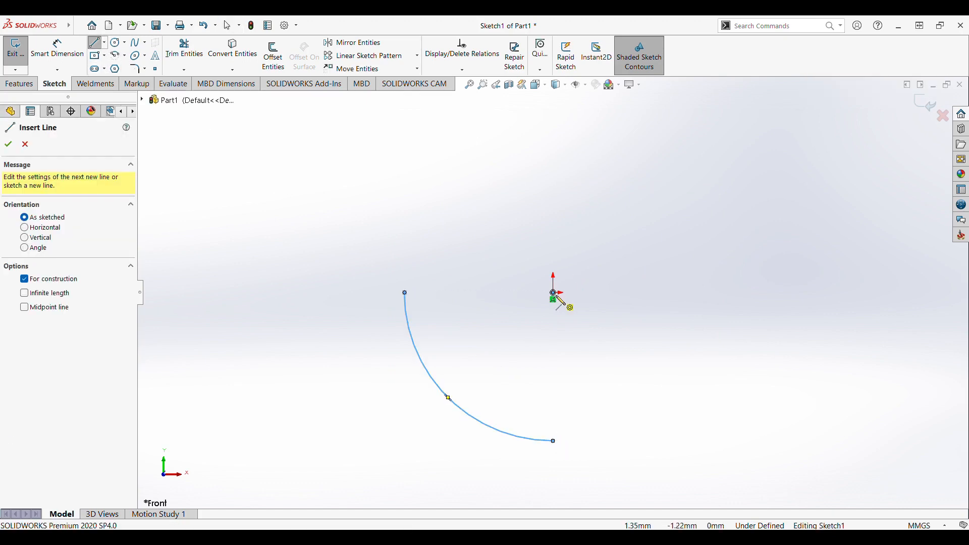
pyautogui.click(553, 293)
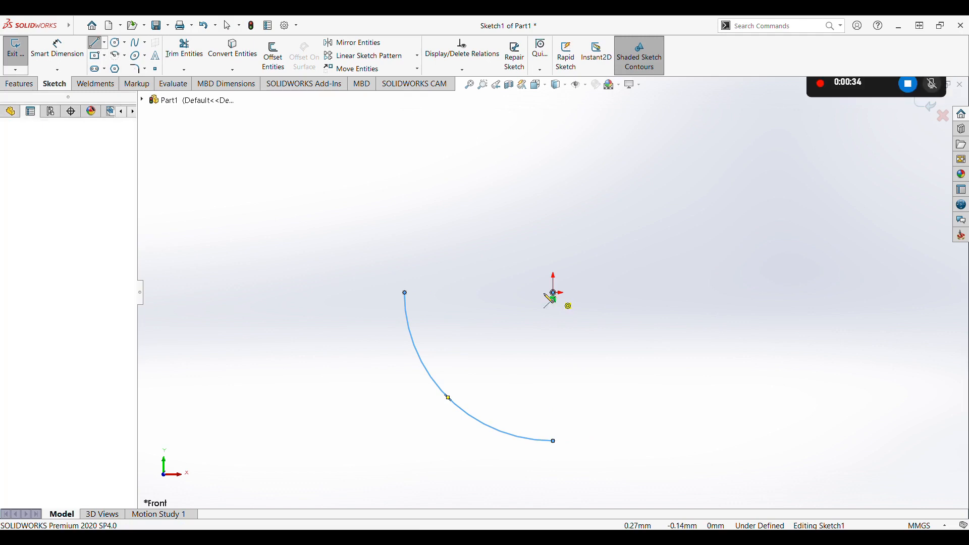
pyautogui.click(405, 293)
pyautogui.press('Escape')
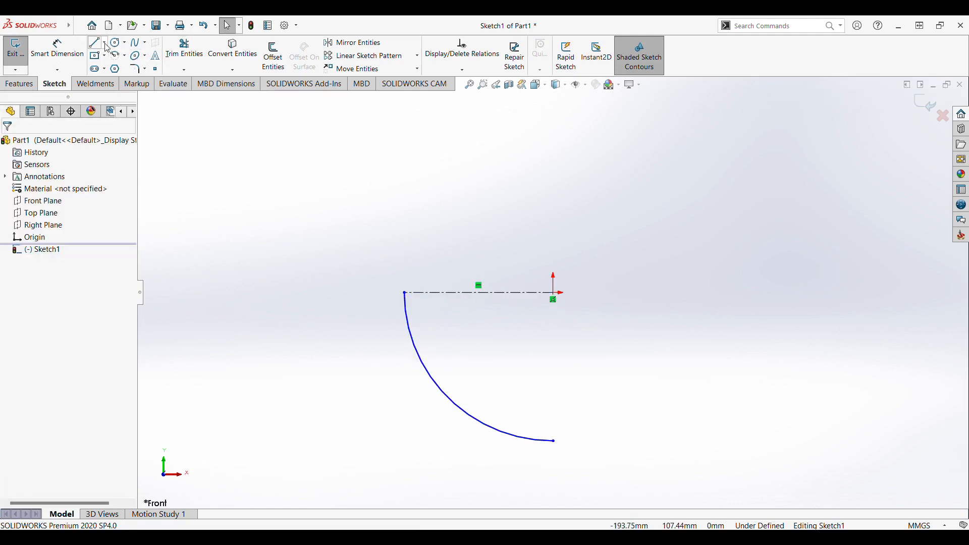
pyautogui.press('Return')
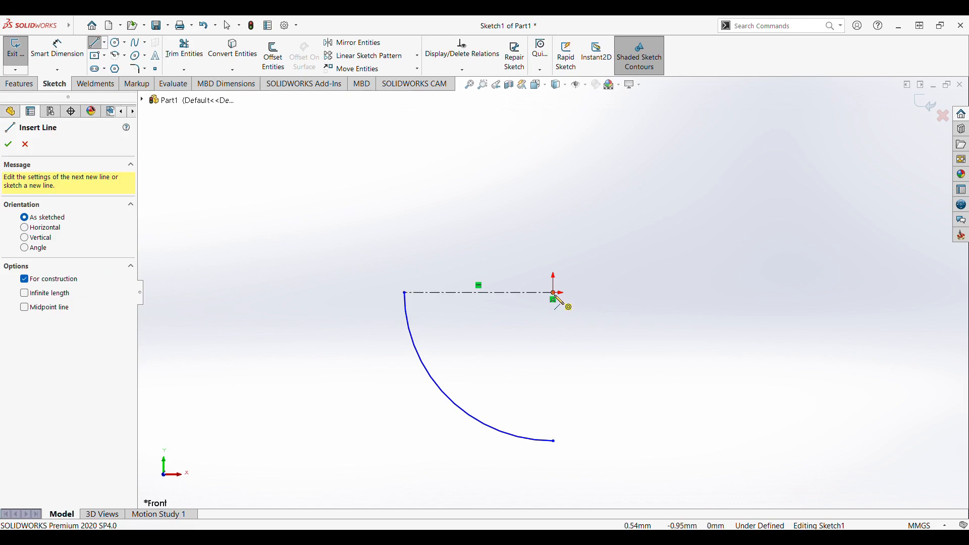
pyautogui.click(555, 297)
pyautogui.click(554, 441)
pyautogui.press('Escape')
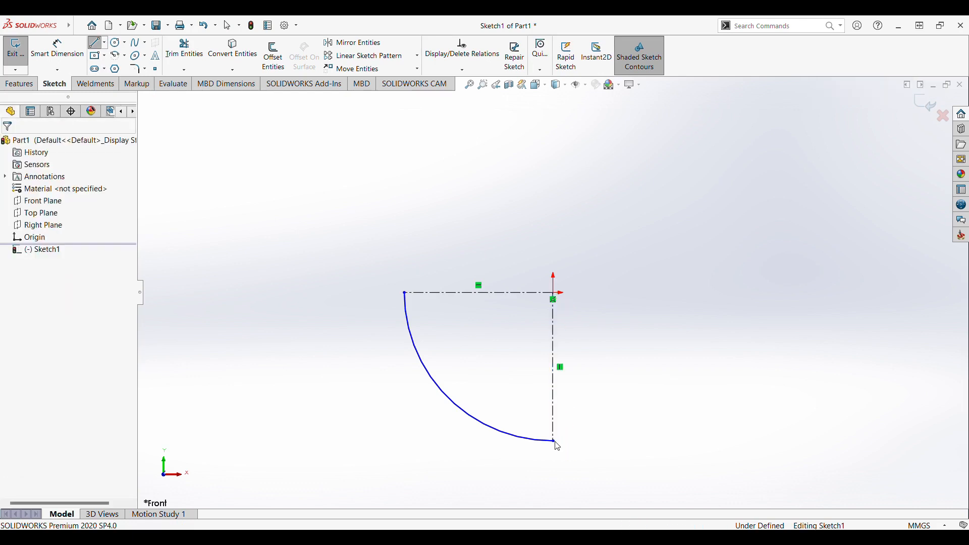
# - Add an Equal relation between the horizontal and vertical centerlines
pyautogui.click(463, 292)
pyautogui.keyDown('ctrl'); pyautogui.click(555, 338); pyautogui.keyUp('ctrl')
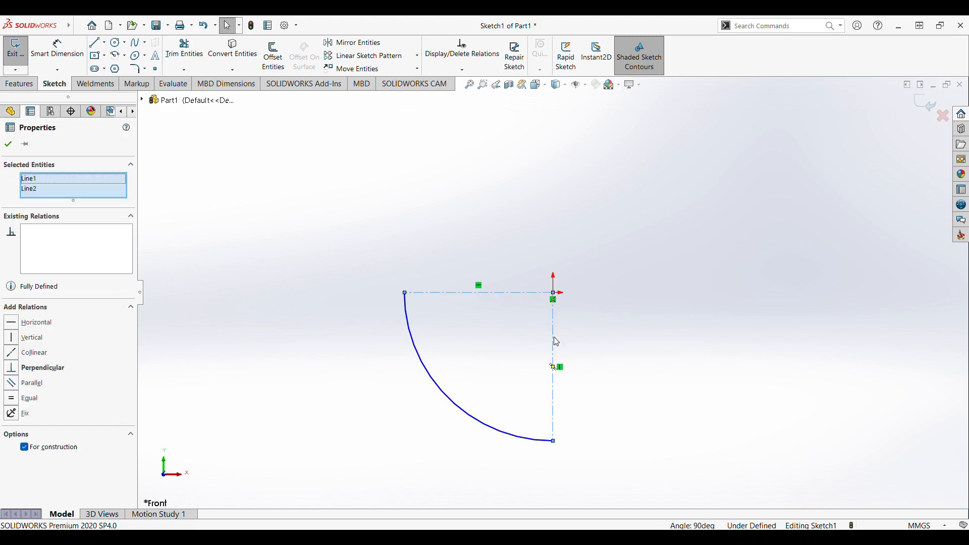
pyautogui.click(655, 296)
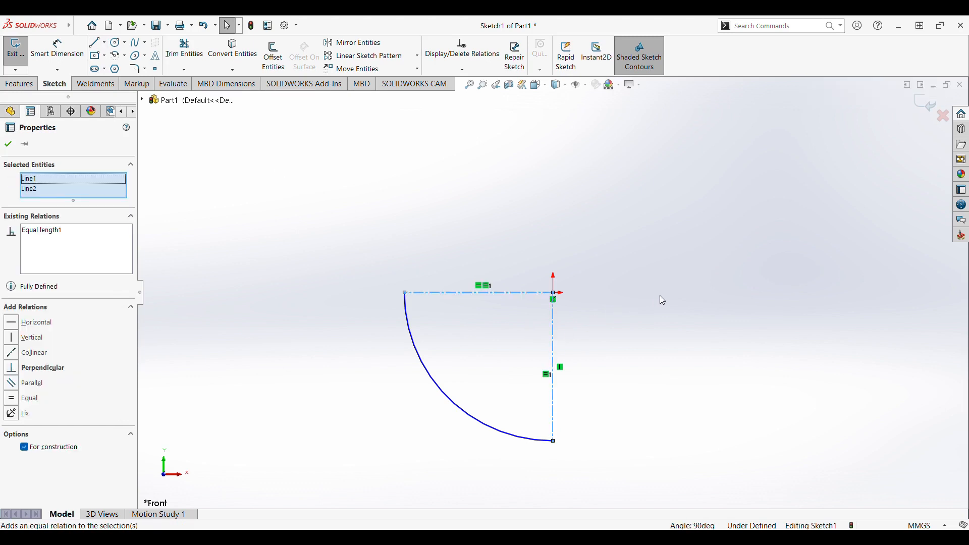
pyautogui.click(625, 229)
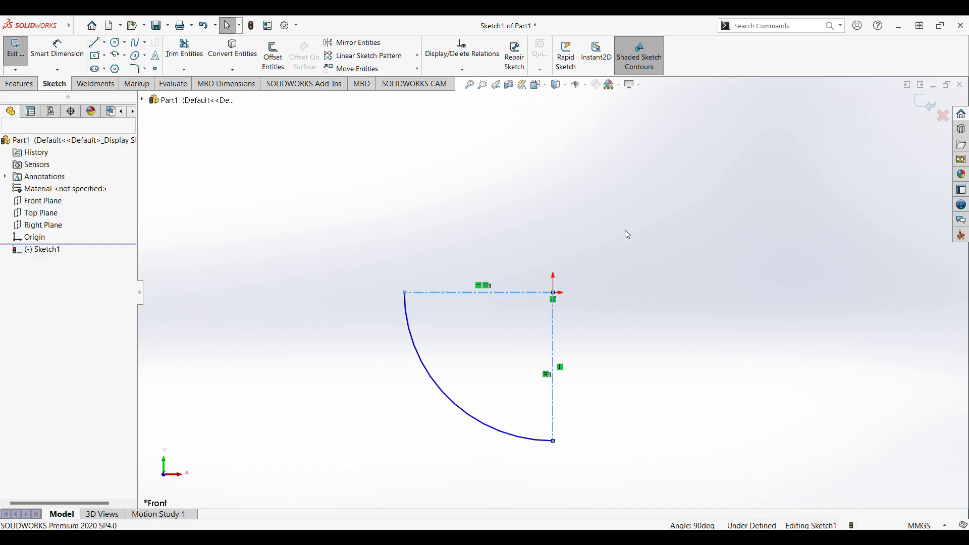
# - Dimension the arc's radius as 260 mm
pyautogui.click(45, 50)
pyautogui.click(424, 382)
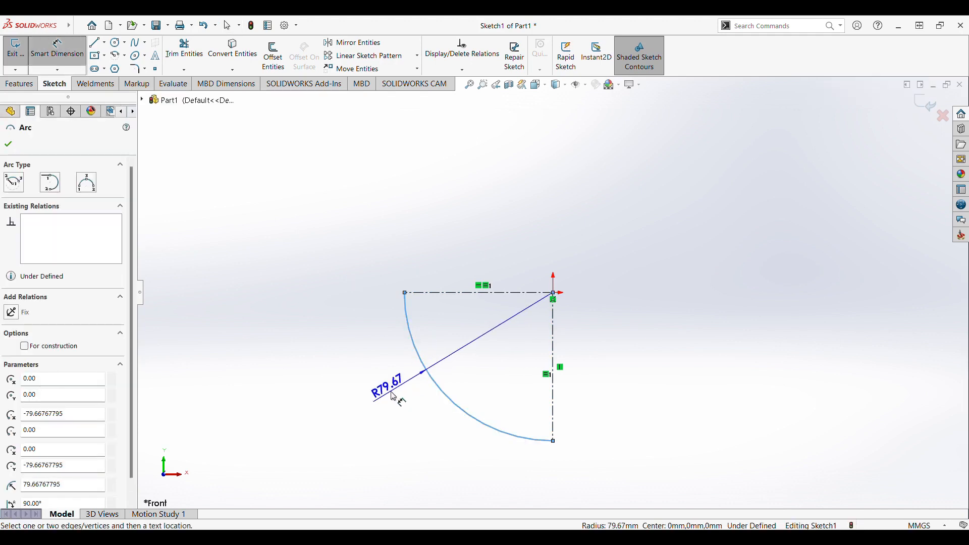
pyautogui.click(371, 399)
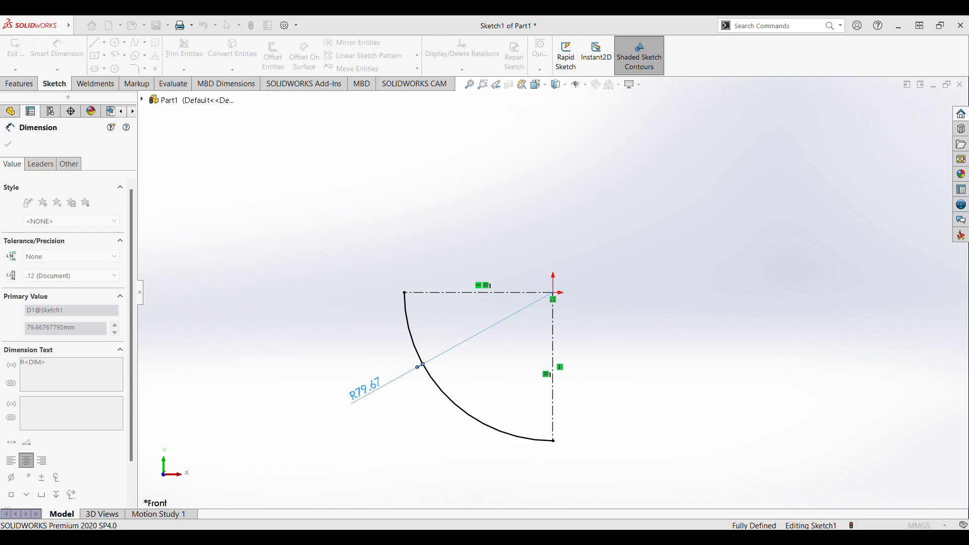
pyautogui.write('260')
pyautogui.press('Return')
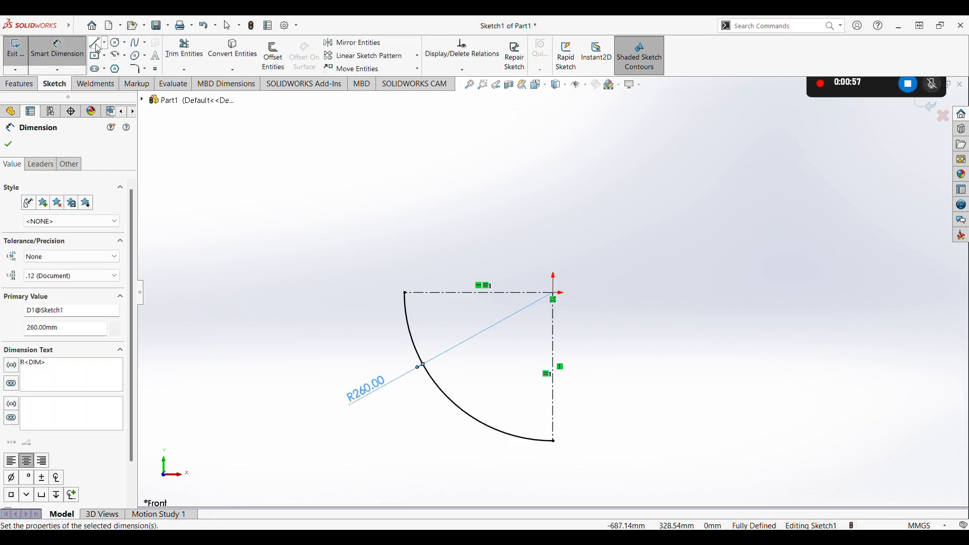
# - Draw a vertical line about 130 mm up from the arc's upper end and a horizontal line about 224 mm outward from its lower end
pyautogui.click(95, 44)
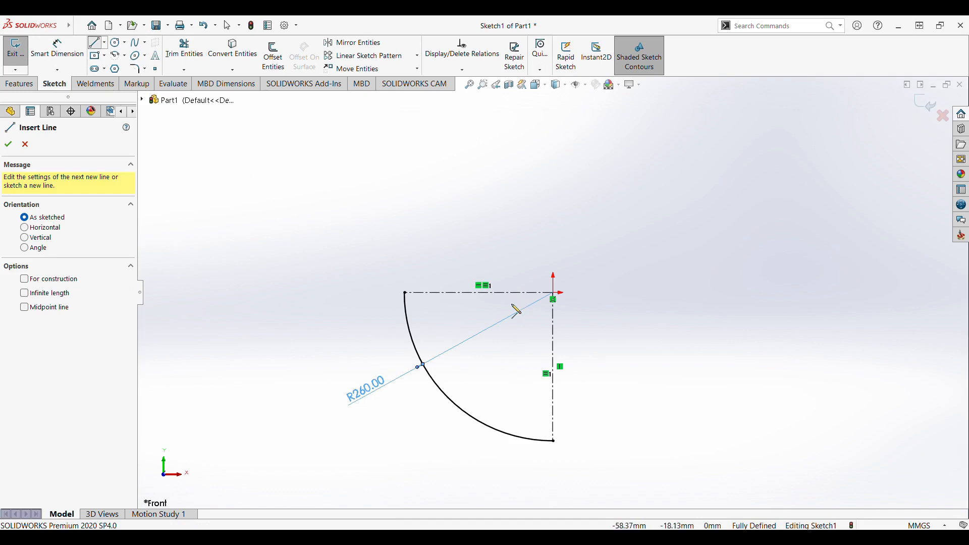
pyautogui.click(404, 292)
pyautogui.click(405, 218)
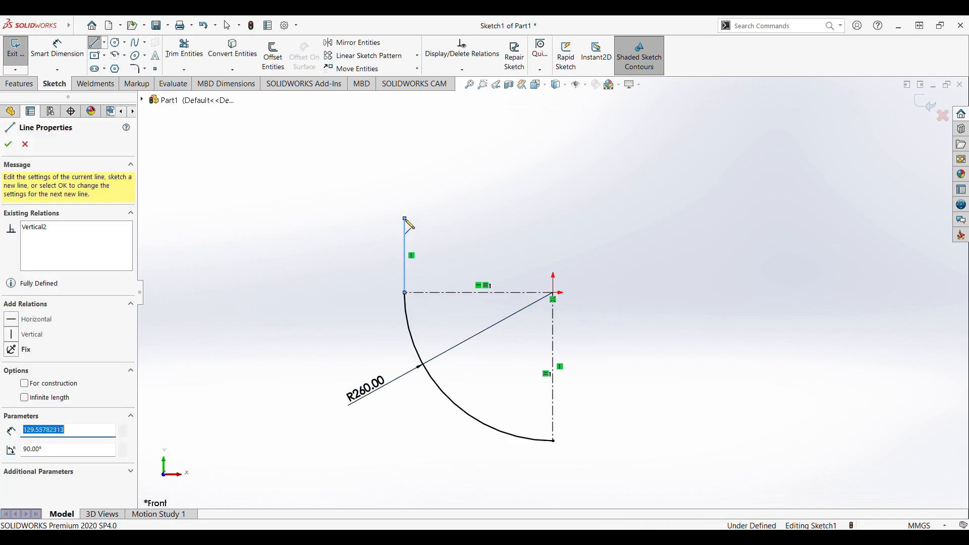
pyautogui.press('Escape')
pyautogui.click(95, 42)
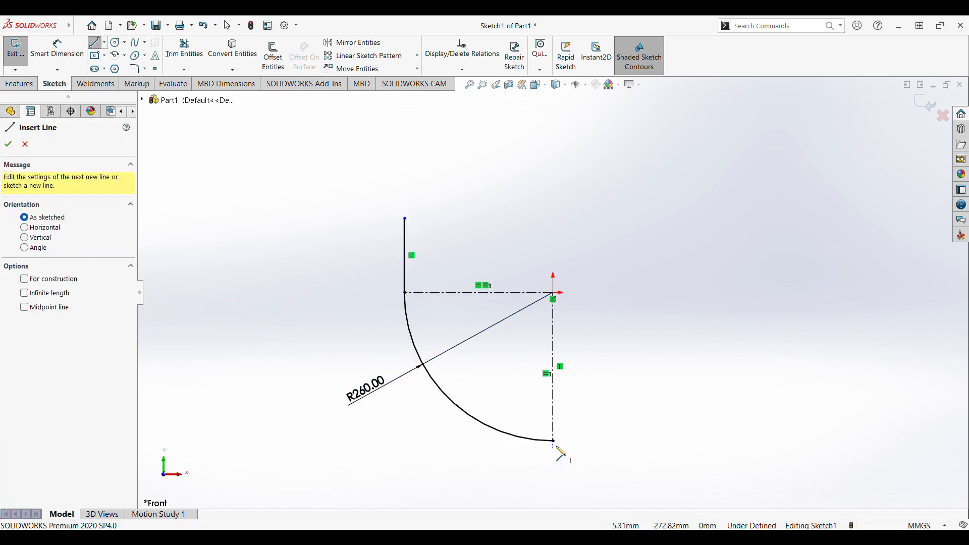
pyautogui.click(554, 441)
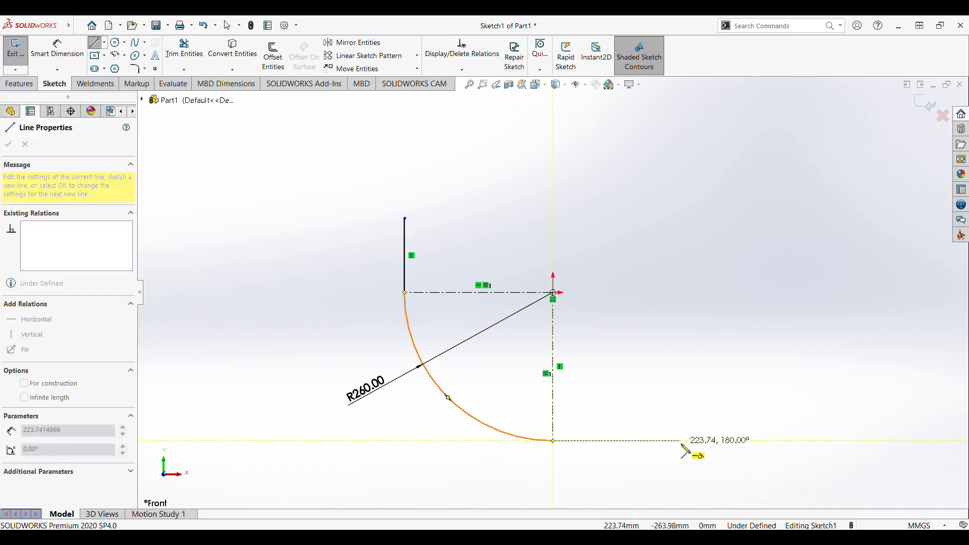
pyautogui.click(681, 441)
pyautogui.press('Escape')
# - Make the two solid straight lines equal, dimension the vertical one as 150 mm, and exit the sketch
pyautogui.click(637, 440)
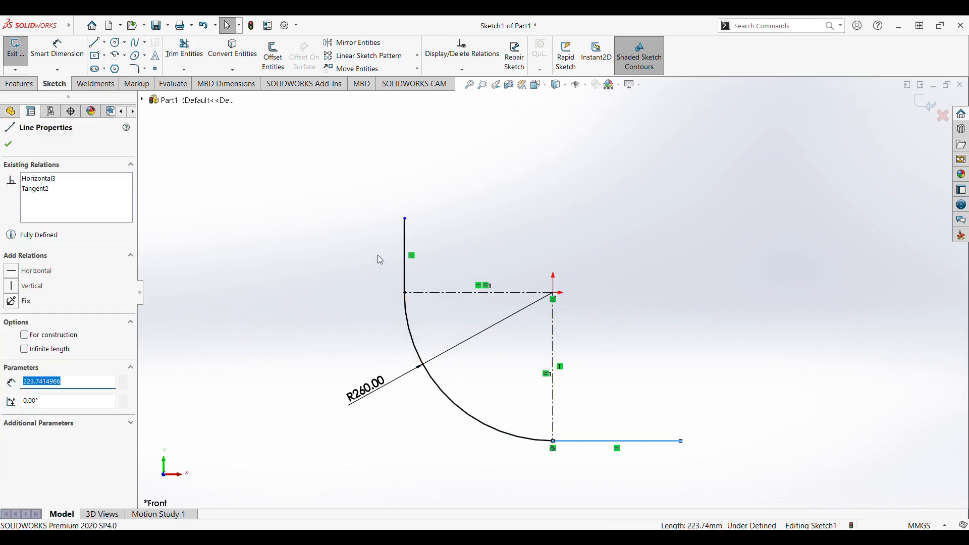
pyautogui.keyDown('ctrl'); pyautogui.click(405, 241); pyautogui.keyUp('ctrl')
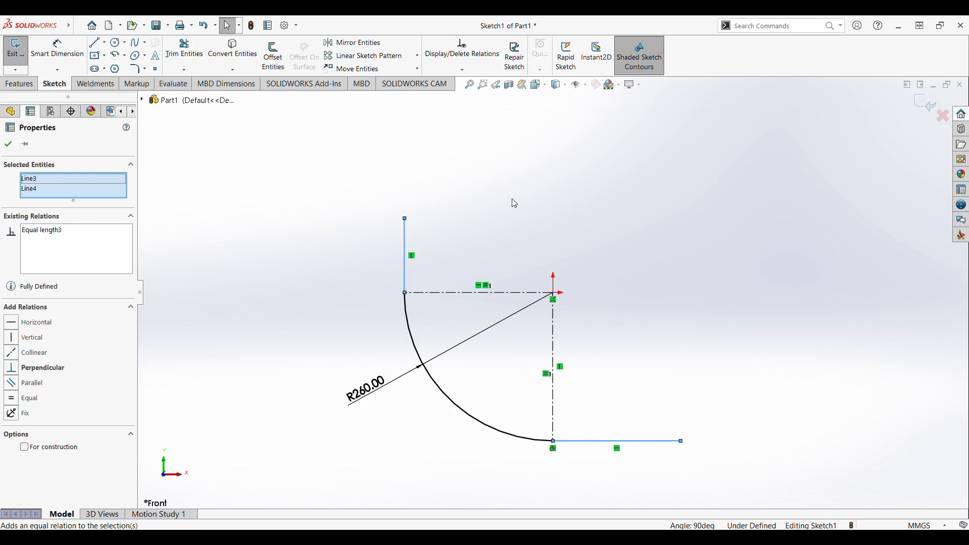
pyautogui.click(57, 50)
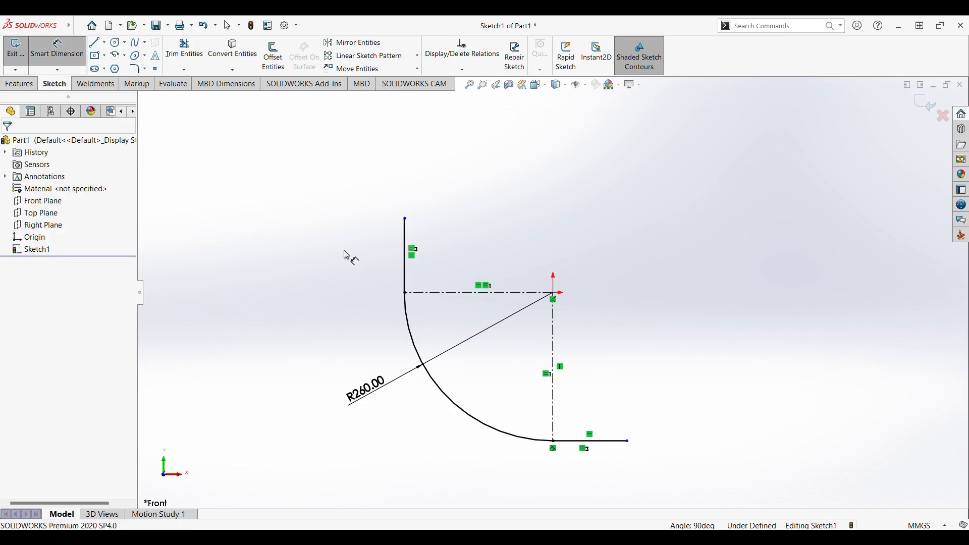
pyautogui.click(405, 255)
pyautogui.click(366, 262)
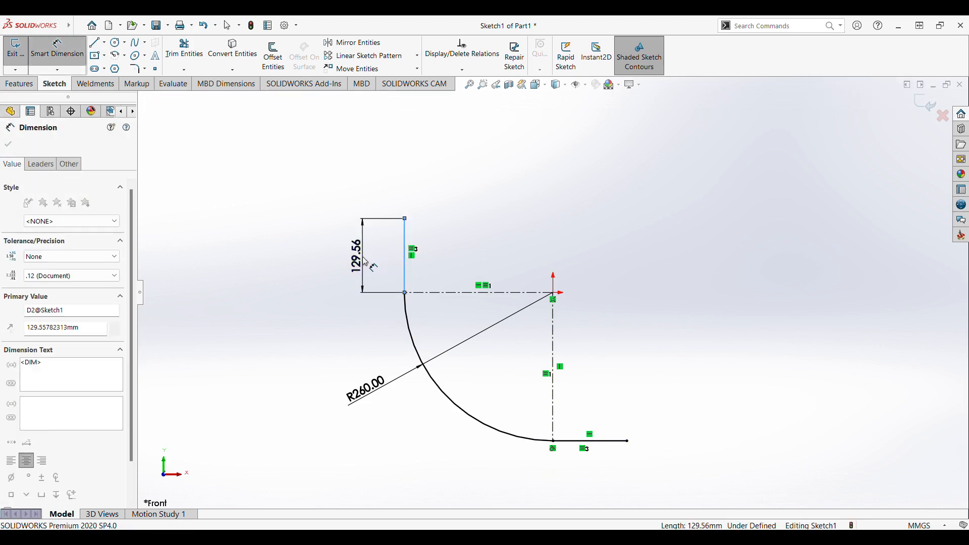
pyautogui.write('150')
pyautogui.press('Return')
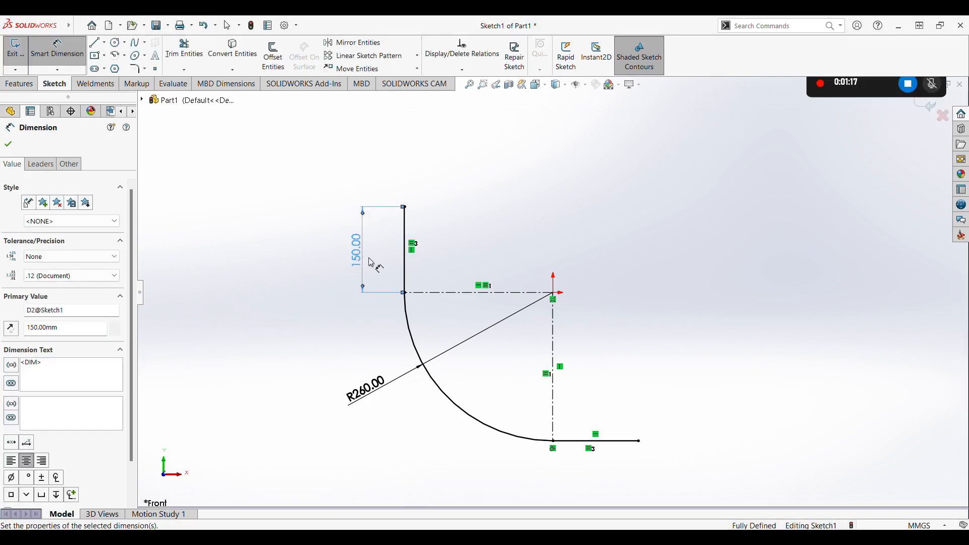
pyautogui.press('Escape')
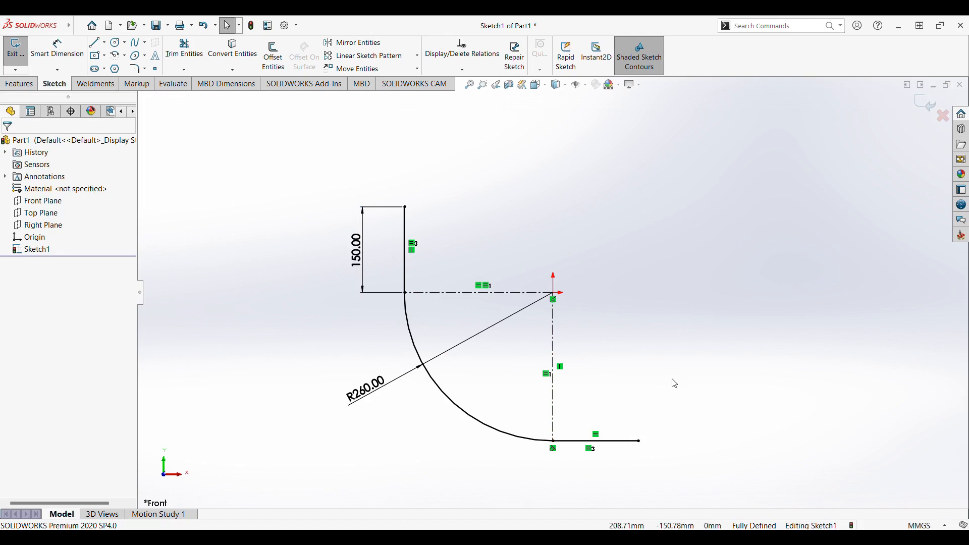
pyautogui.click(928, 114)
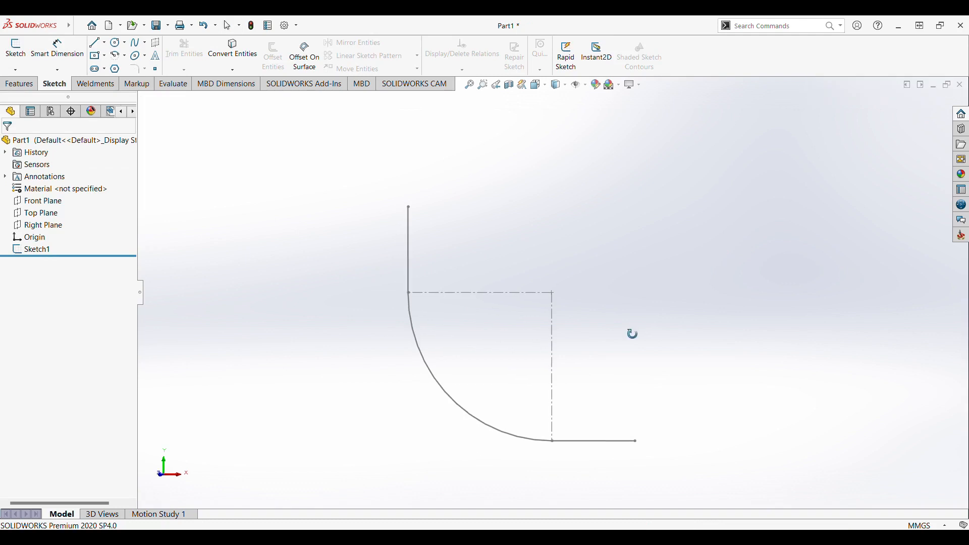
# - Create a reference plane through the free end of the horizontal line, perpendicular to that line
pyautogui.moveTo(632, 334); pyautogui.dragTo(589, 360, button='middle')
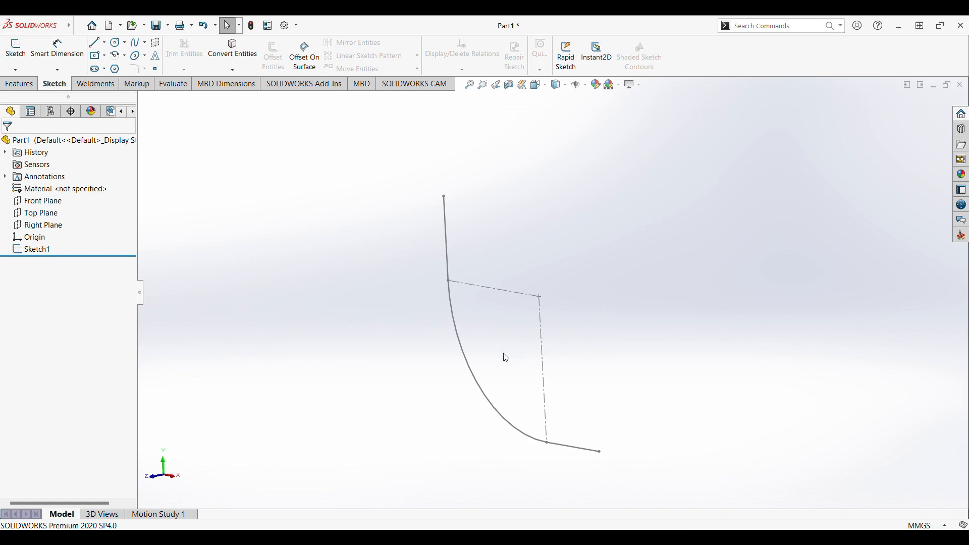
pyautogui.click(20, 86)
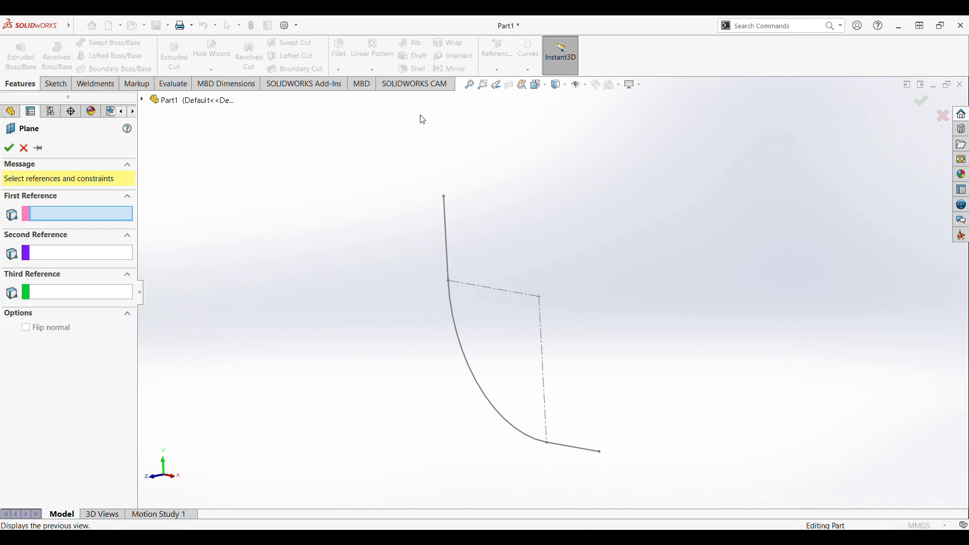
pyautogui.click(600, 455)
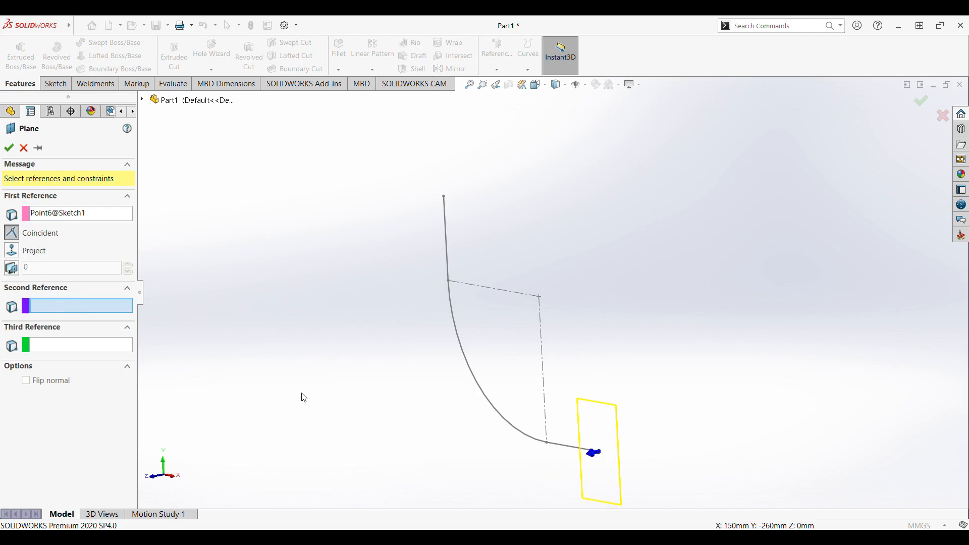
pyautogui.click(569, 449)
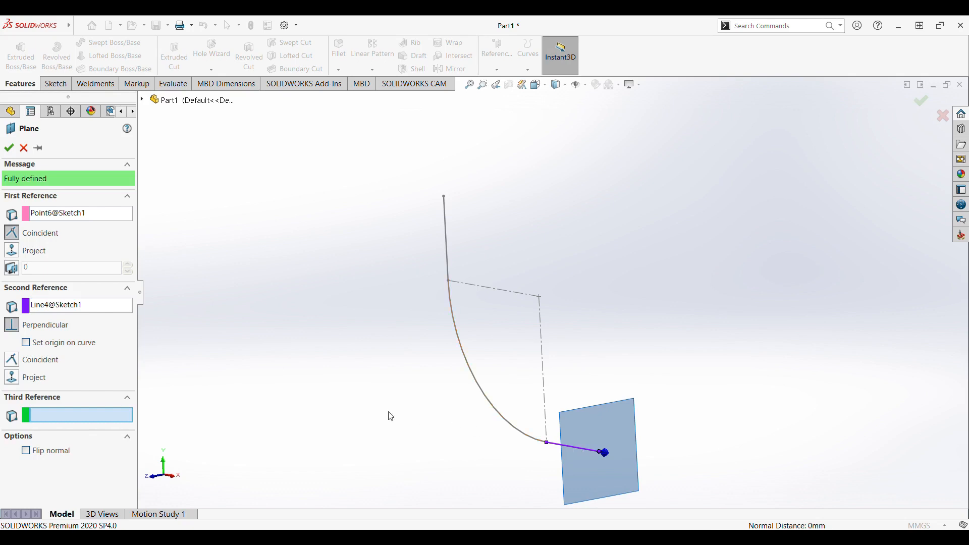
pyautogui.click(9, 148)
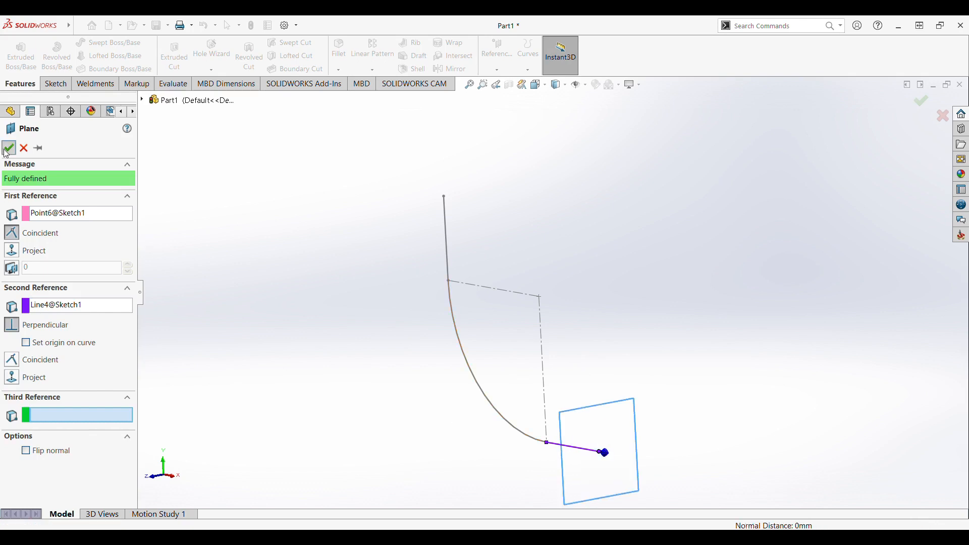
pyautogui.press('z')
pyautogui.moveTo(640, 412); pyautogui.dragTo(601, 421, button='middle')
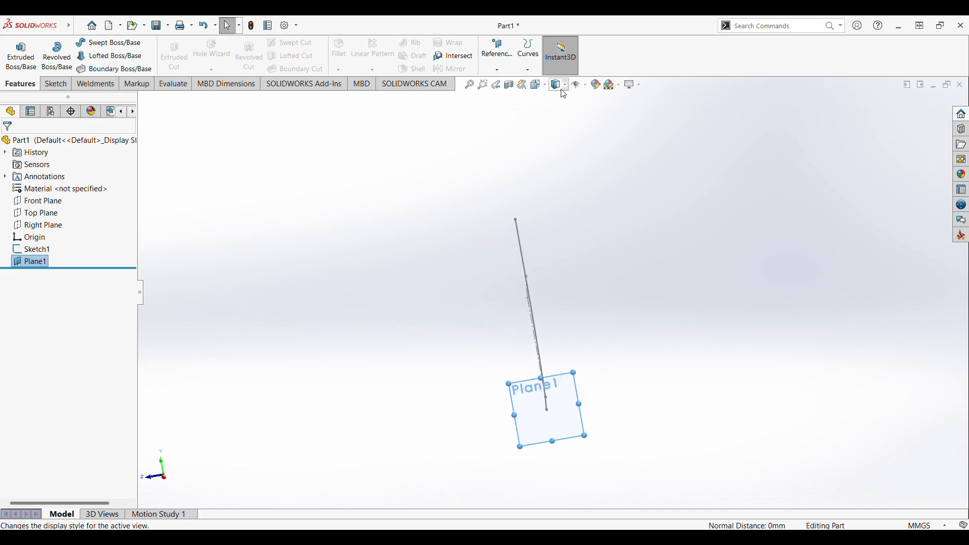
# - Start a sketch on the plane at the path's end and draw two concentric circles, about 152 mm and 80 mm in diameter, centred on the path endpoint
pyautogui.click(540, 84)
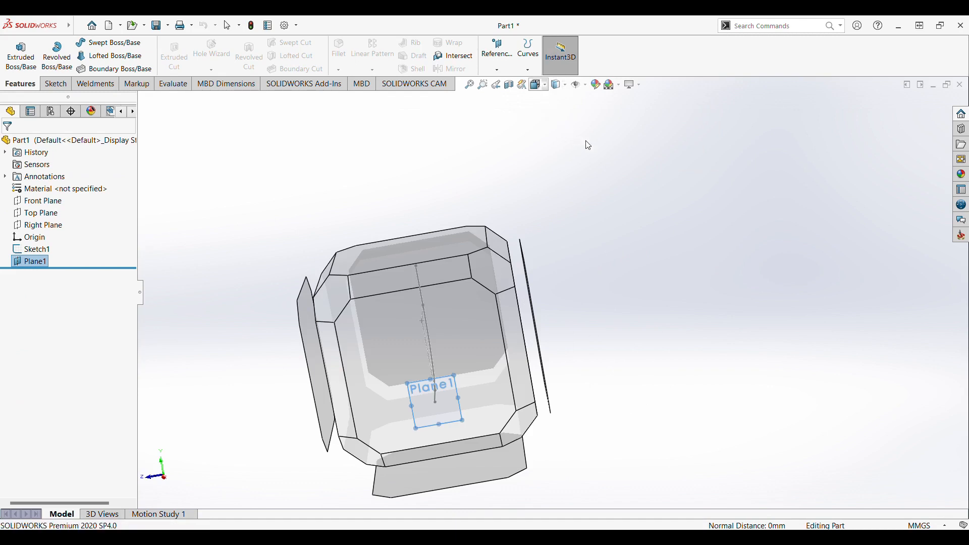
pyautogui.hotkey('ctrl', '8')
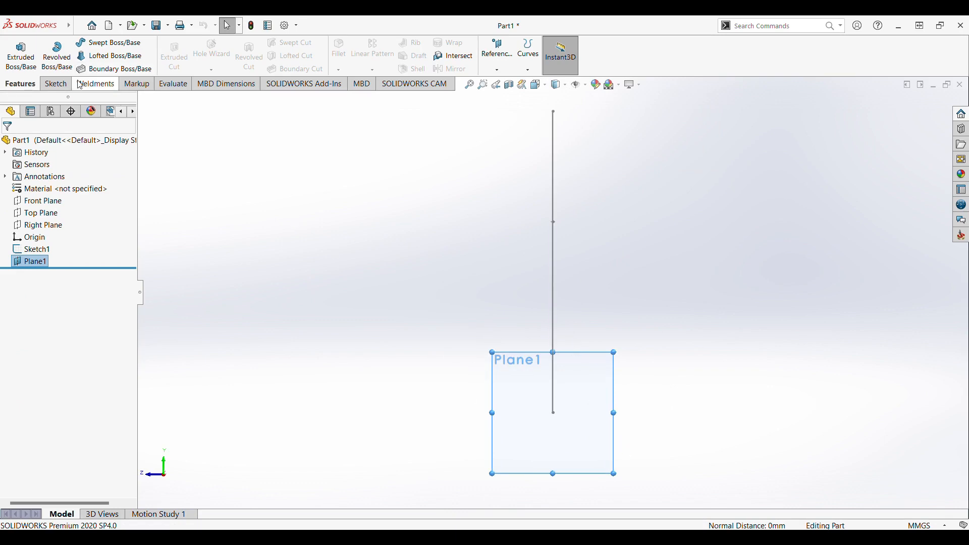
pyautogui.click(56, 84)
pyautogui.click(116, 43)
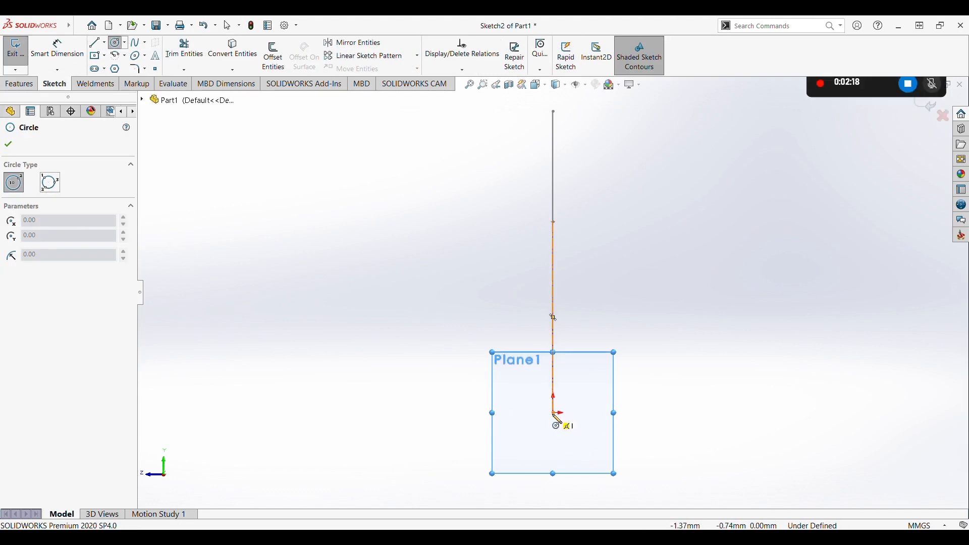
pyautogui.click(553, 413)
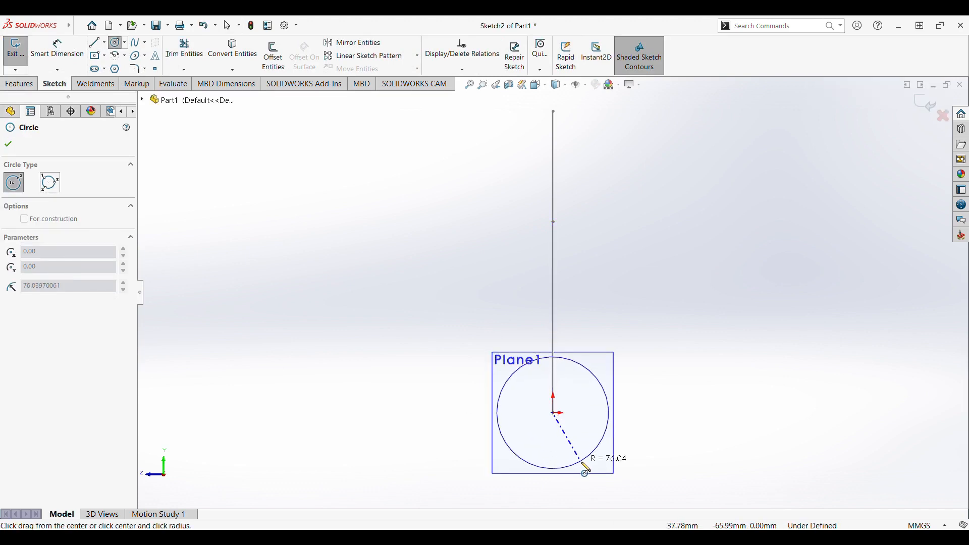
pyautogui.click(579, 462)
pyautogui.click(555, 414)
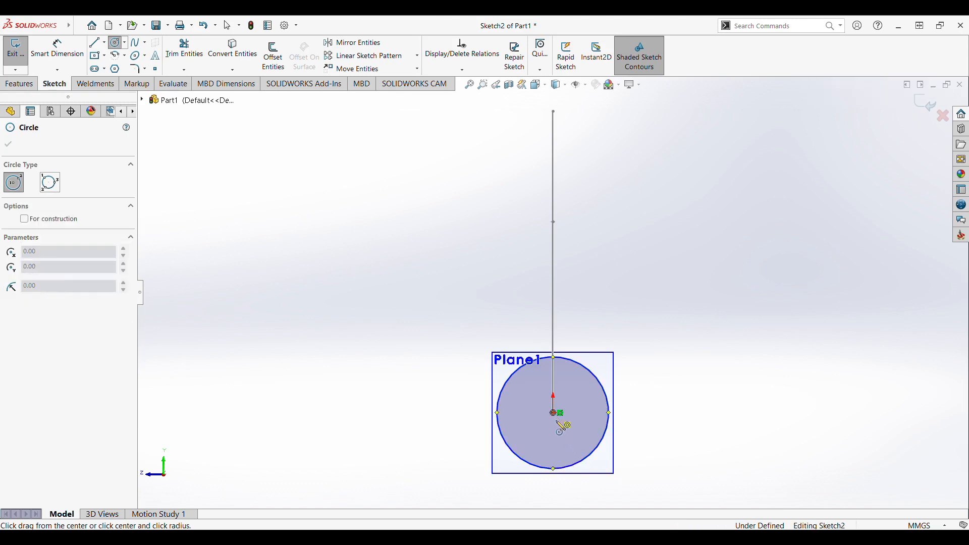
pyautogui.click(569, 446)
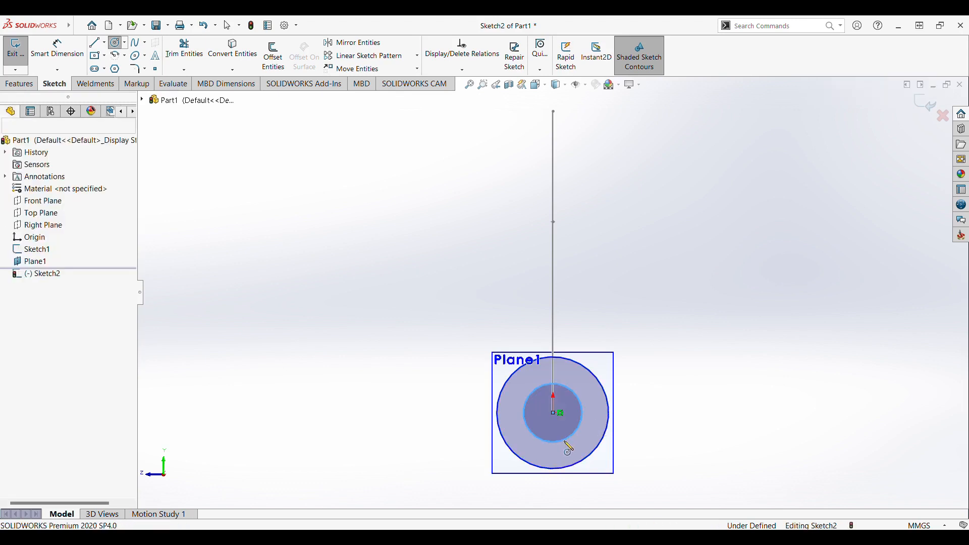
pyautogui.press('Escape')
# - Dimension the outer circle's diameter as 290 mm
pyautogui.click(73, 49)
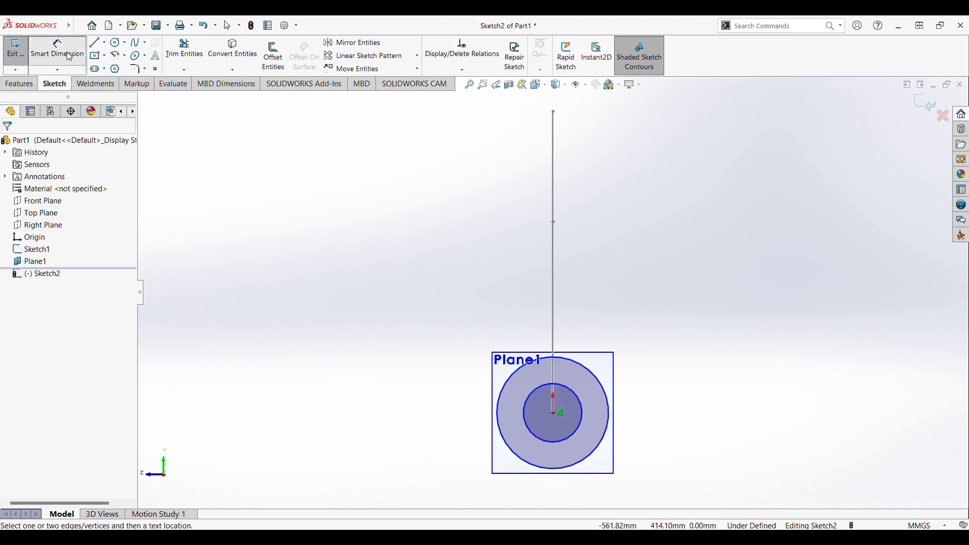
pyautogui.click(611, 386)
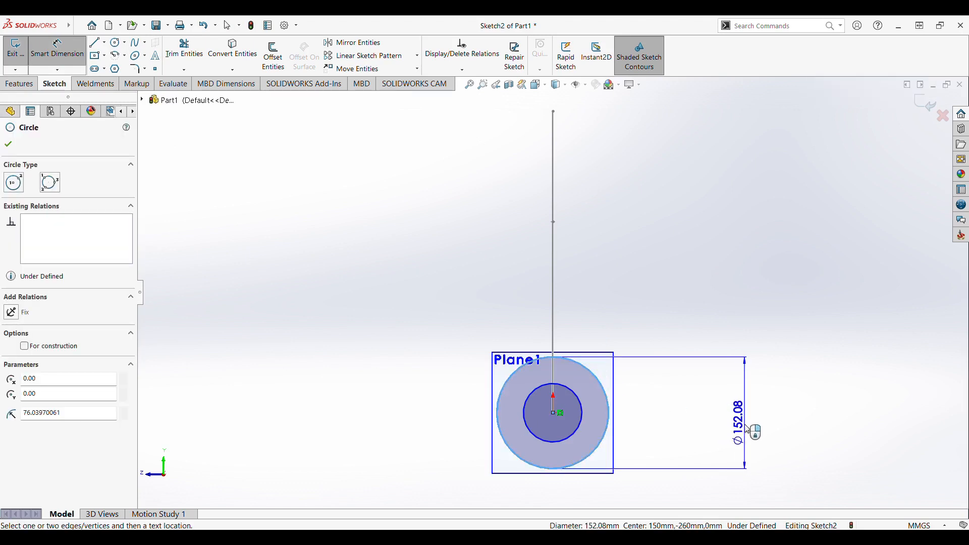
pyautogui.click(750, 426)
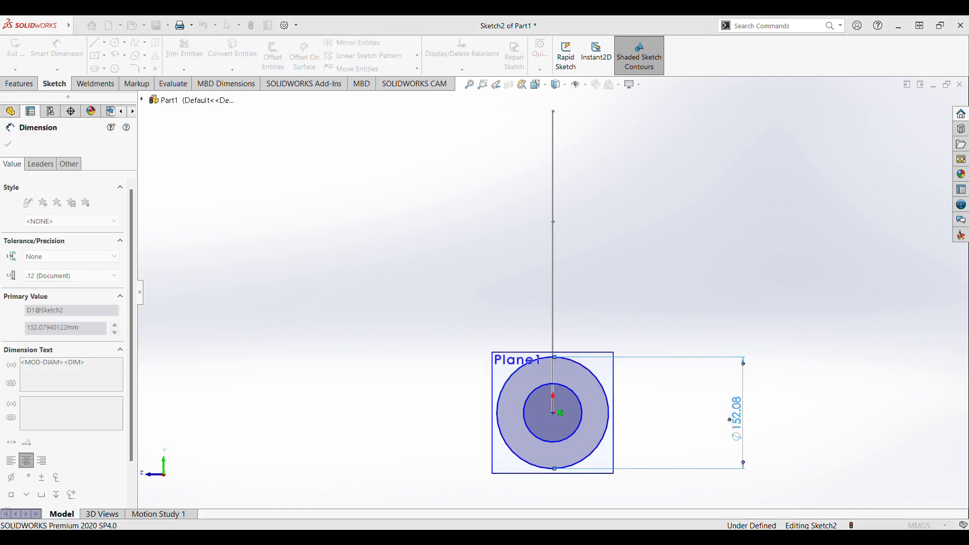
pyautogui.write('290')
pyautogui.press('Return')
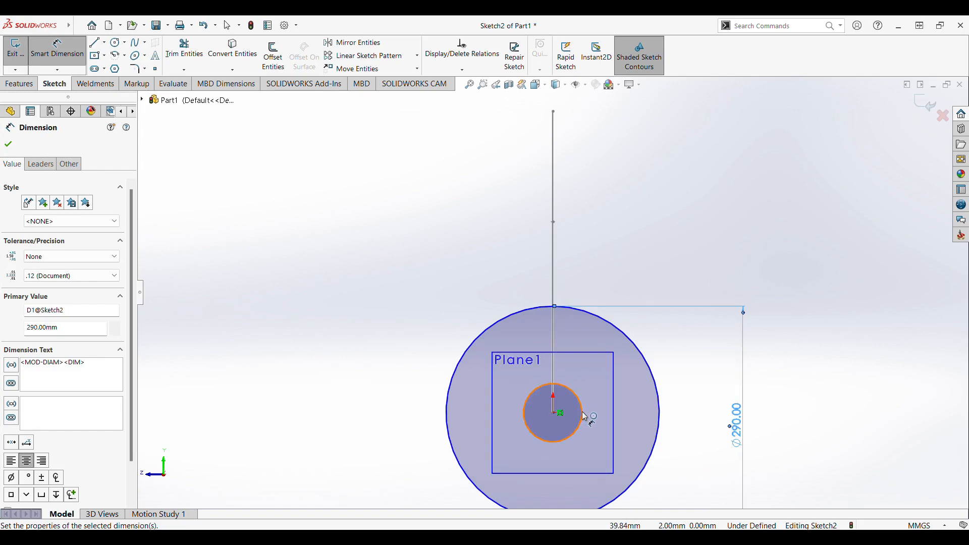
# - Dimension the inner circle's diameter as 210 mm and finish dimensioning
pyautogui.click(585, 416)
pyautogui.click(706, 425)
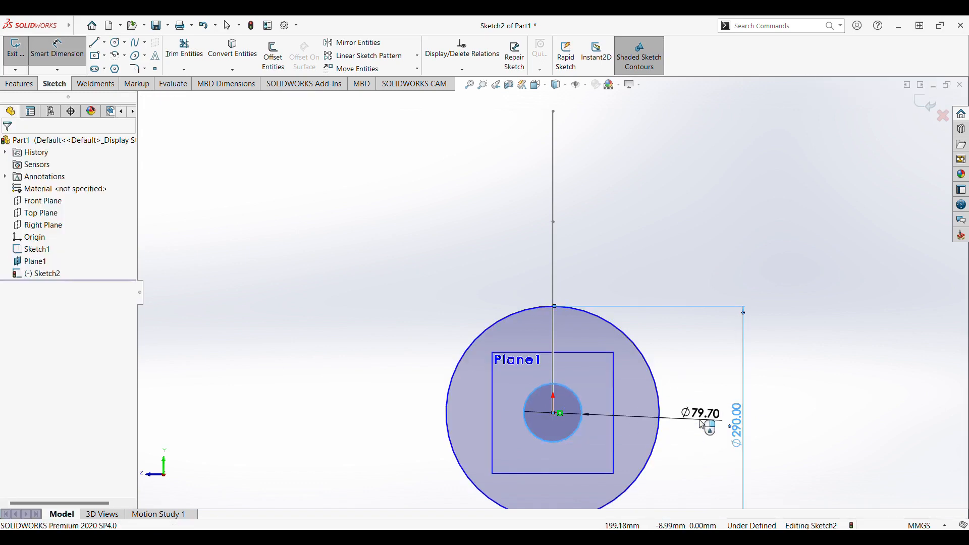
pyautogui.click(702, 425)
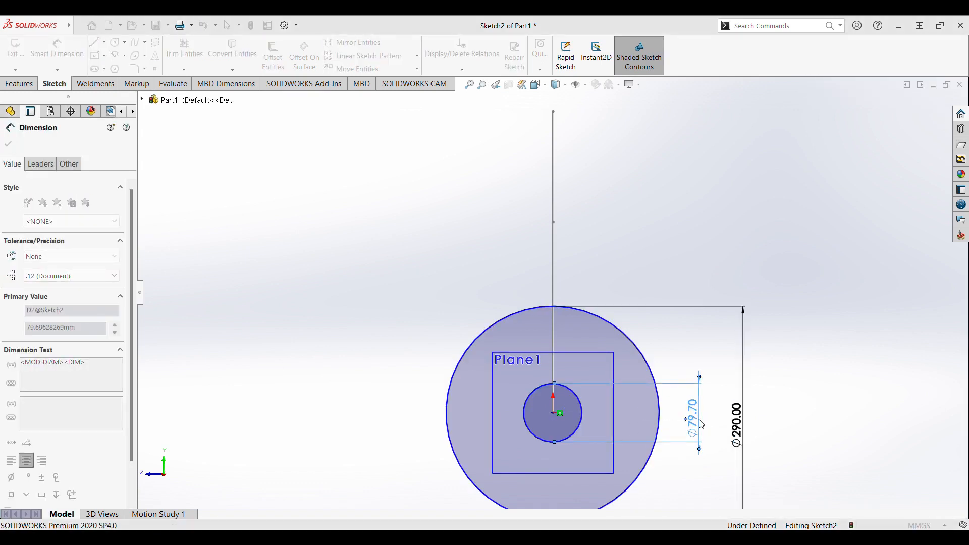
pyautogui.write('210')
pyautogui.press('Return')
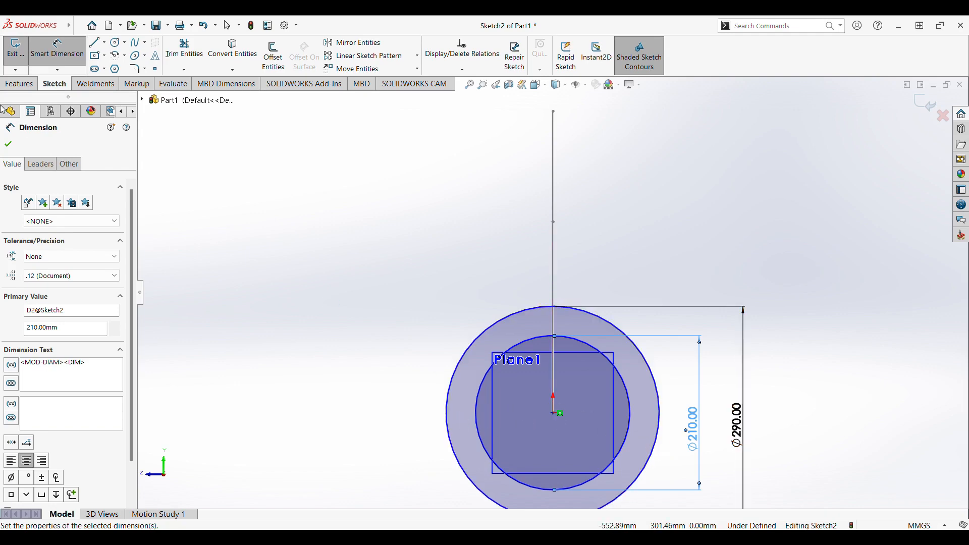
pyautogui.click(9, 146)
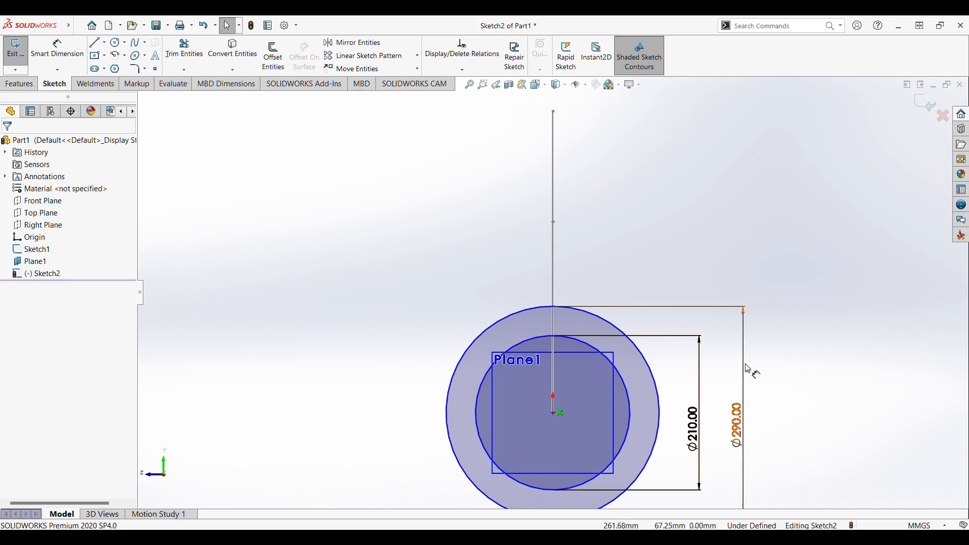
pyautogui.press('z')
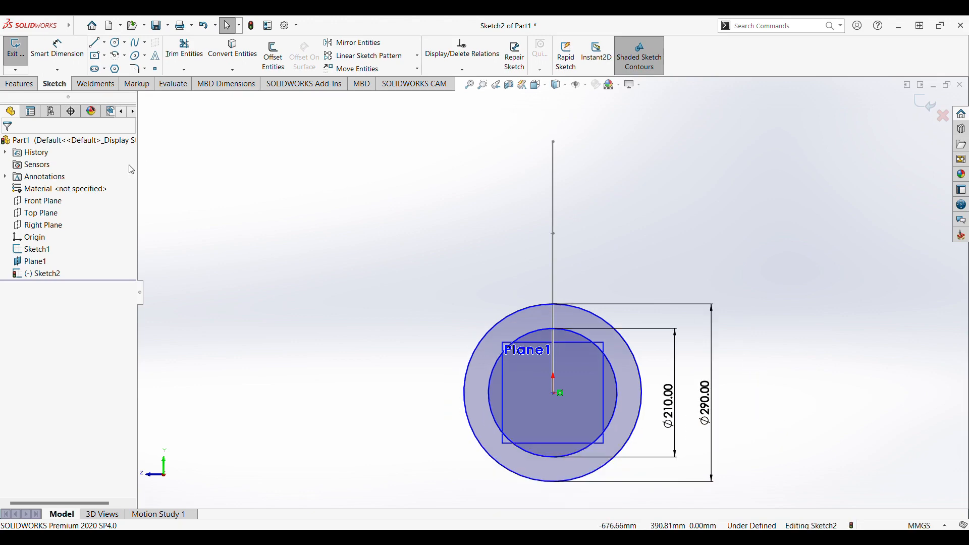
# - Create a swept boss using the two-circle sketch as profile and the curved sketch as path
pyautogui.click(18, 84)
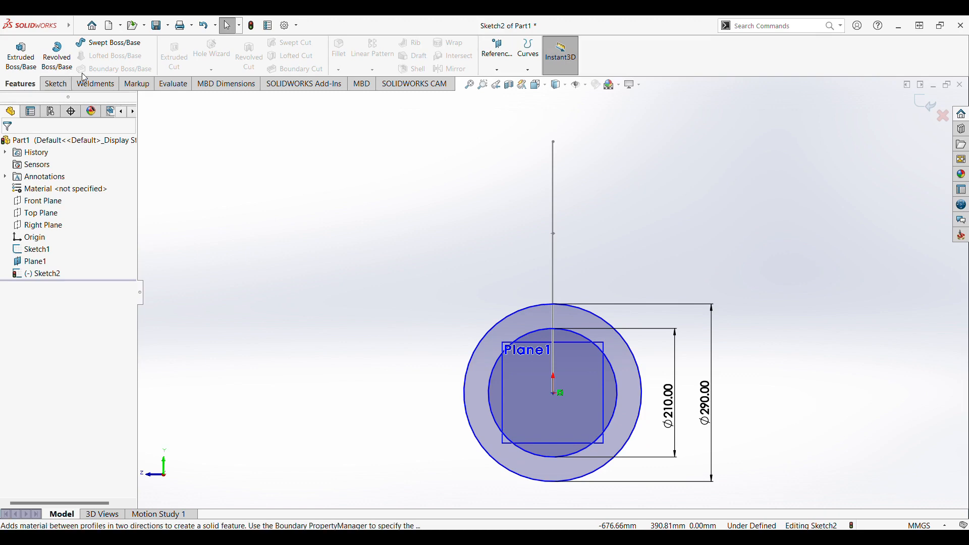
pyautogui.click(114, 43)
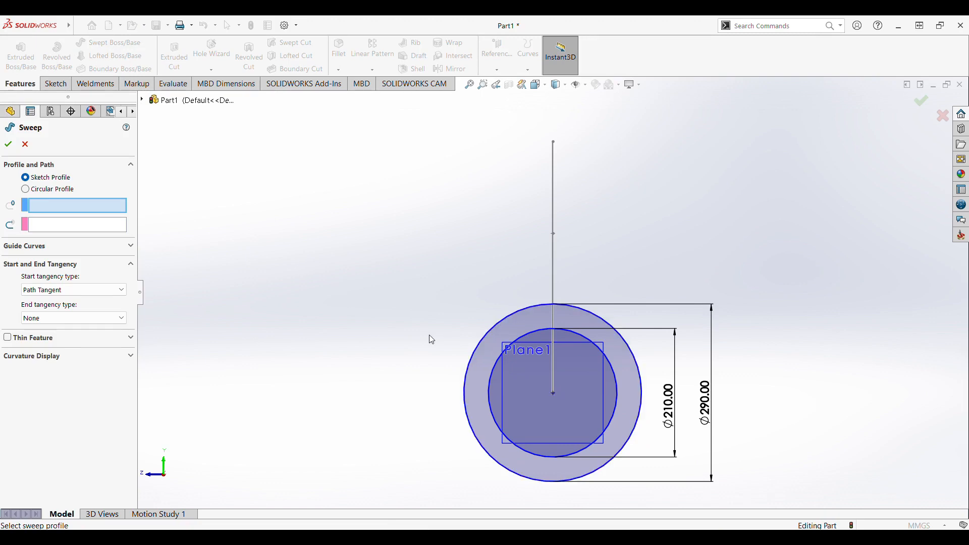
pyautogui.moveTo(430, 338); pyautogui.dragTo(502, 349, button='middle')
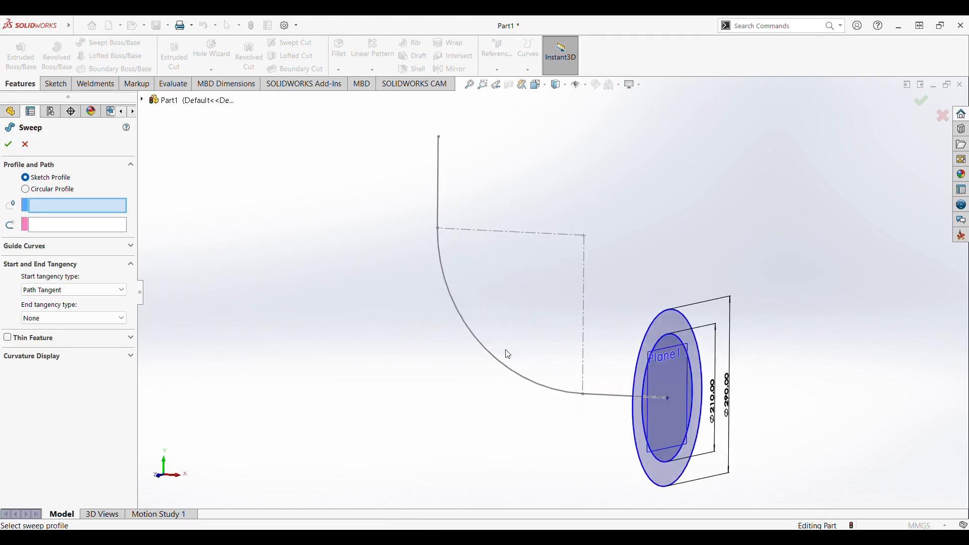
pyautogui.click(640, 368)
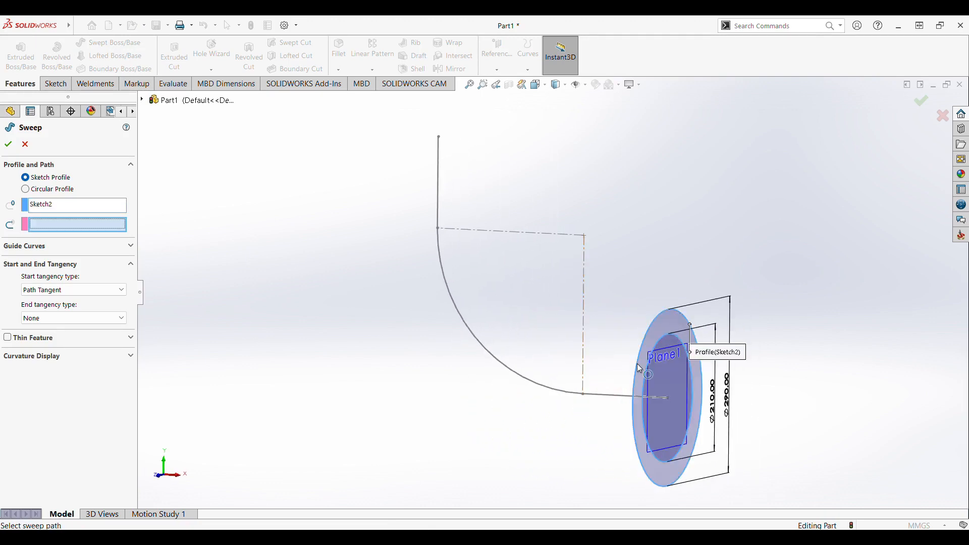
pyautogui.click(531, 384)
pyautogui.scroll(2, 547, 379)
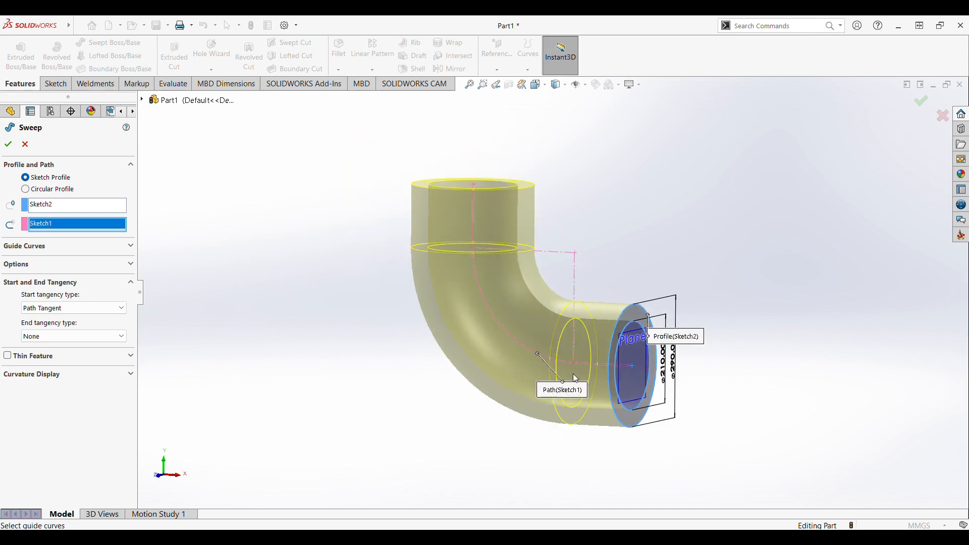
pyautogui.scroll(-1, 575, 378)
pyautogui.moveTo(781, 306)
pyautogui.mouseDown(button='middle')
pyautogui.moveTo(746, 335)
pyautogui.moveTo(808, 313)
pyautogui.mouseUp(button='middle')
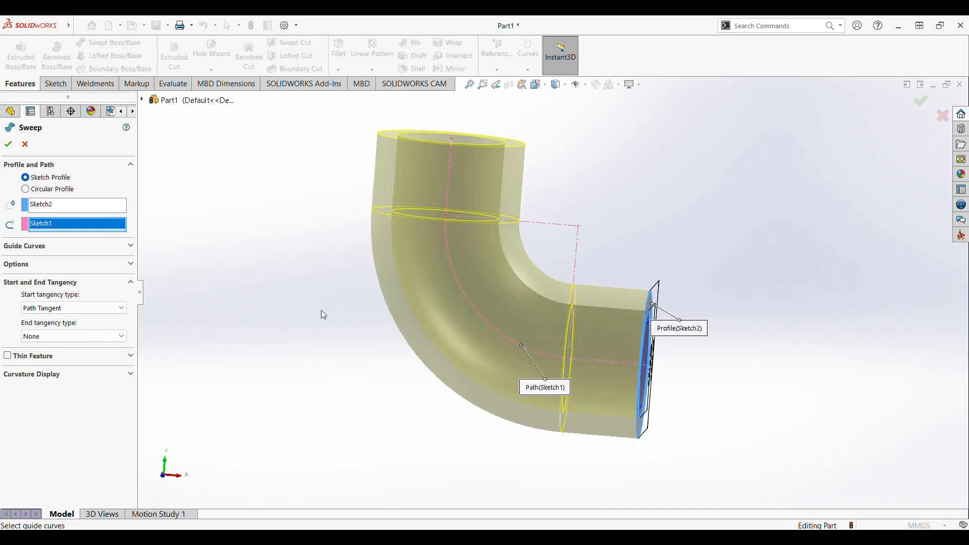
pyautogui.click(7, 144)
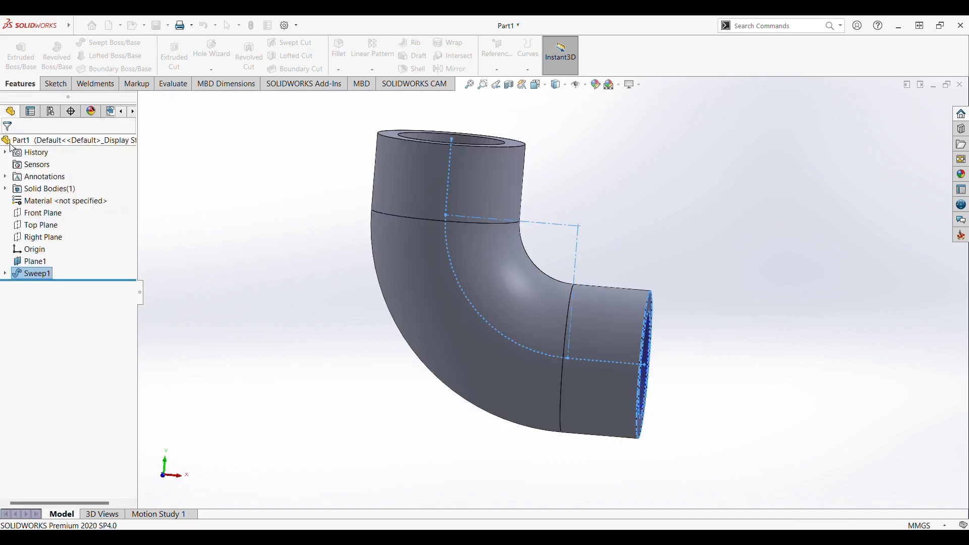
# - Turn on the display of temporary axes for the swept pipe elbow
pyautogui.click(733, 325)
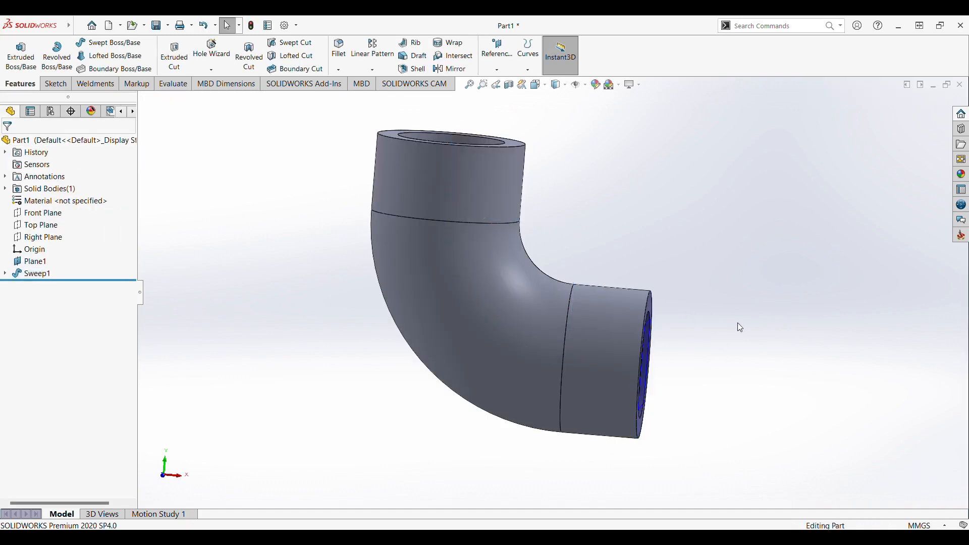
pyautogui.moveTo(735, 326); pyautogui.dragTo(675, 329, button='middle')
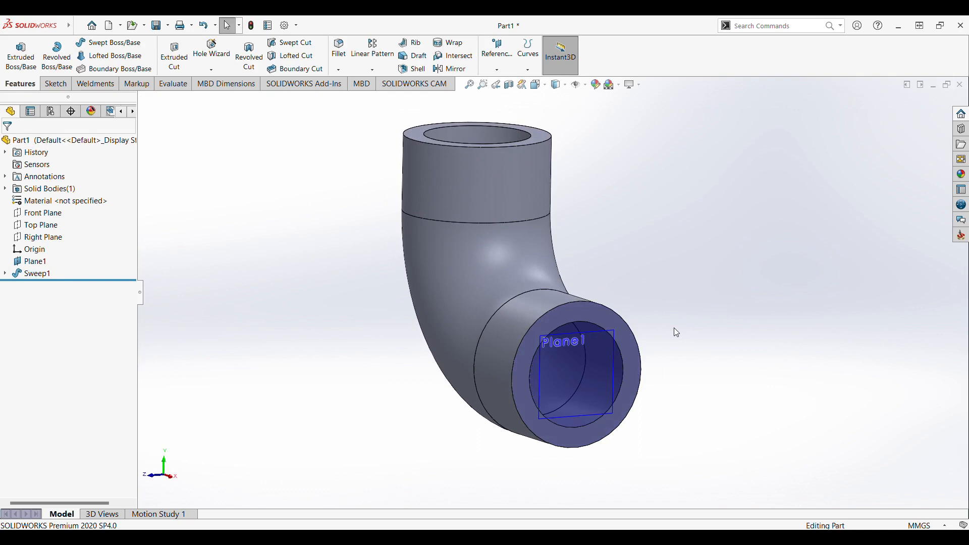
pyautogui.click(586, 87)
pyautogui.click(593, 113)
pyautogui.moveTo(684, 236); pyautogui.dragTo(625, 302, button='middle')
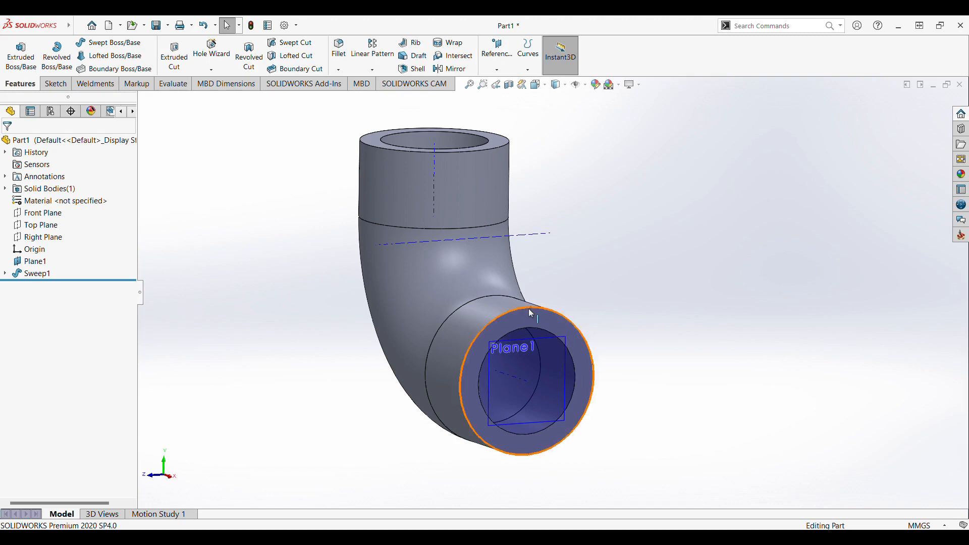
# - Start a sketch on the horizontal branch's ring-shaped end face and draw a center rectangle about 335 by 324 mm, centred on the pipe axis
pyautogui.click(582, 355)
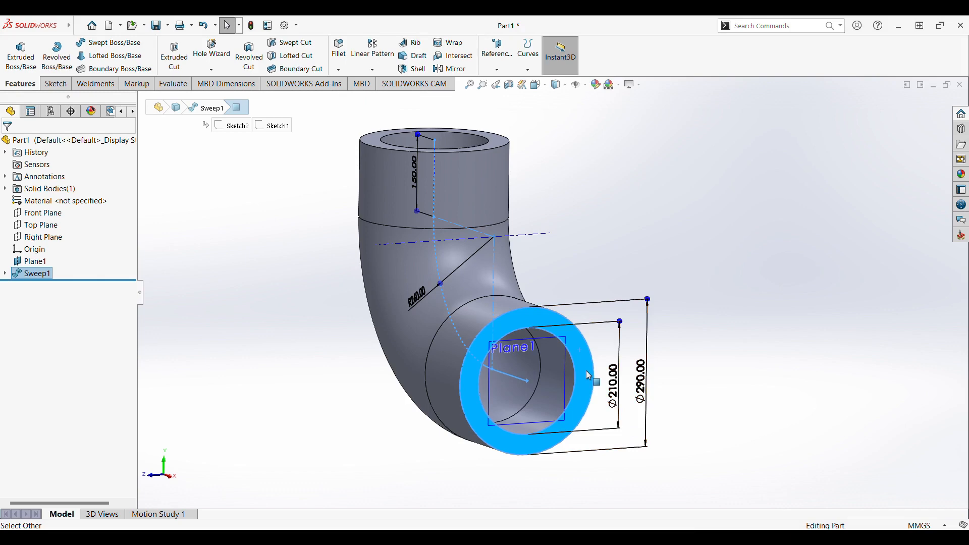
pyautogui.click(639, 296)
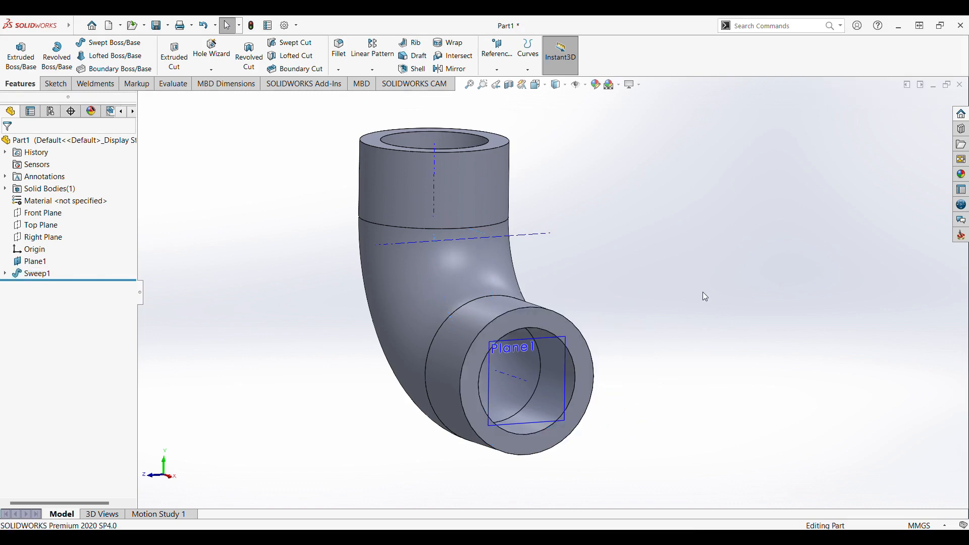
pyautogui.click(567, 337)
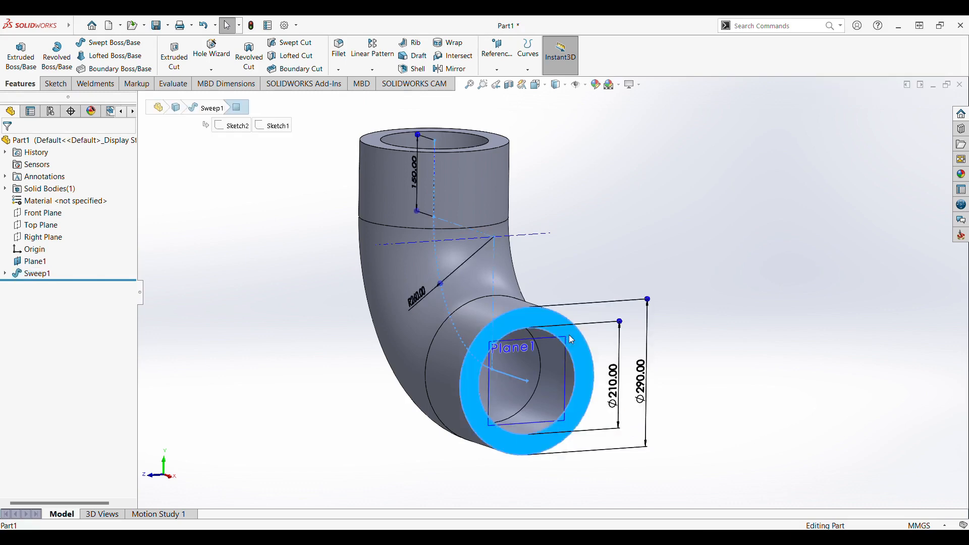
pyautogui.click(617, 306)
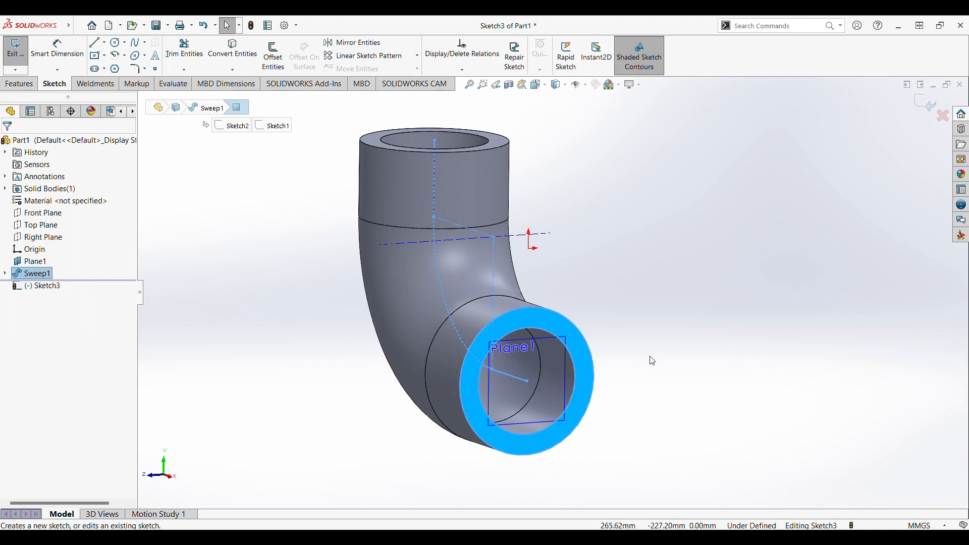
pyautogui.click(95, 55)
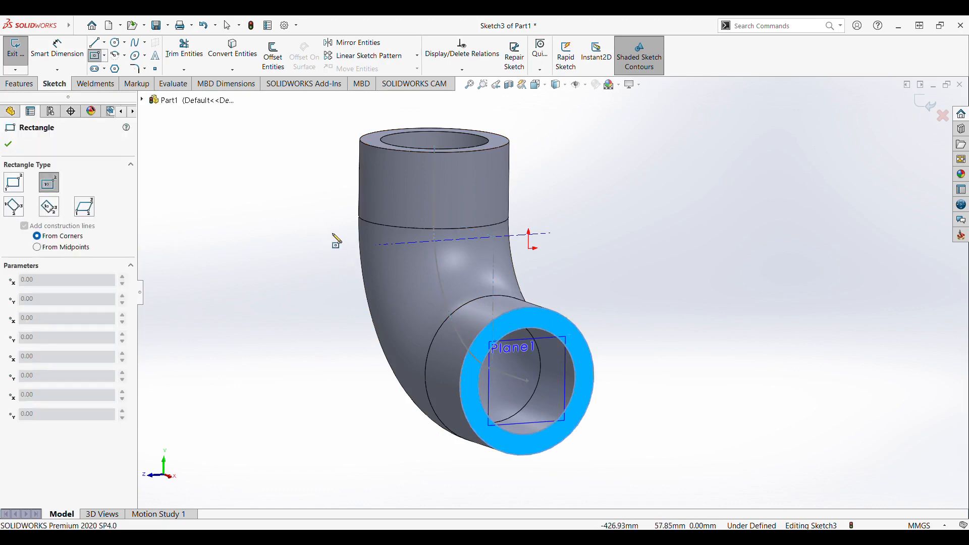
pyautogui.click(526, 381)
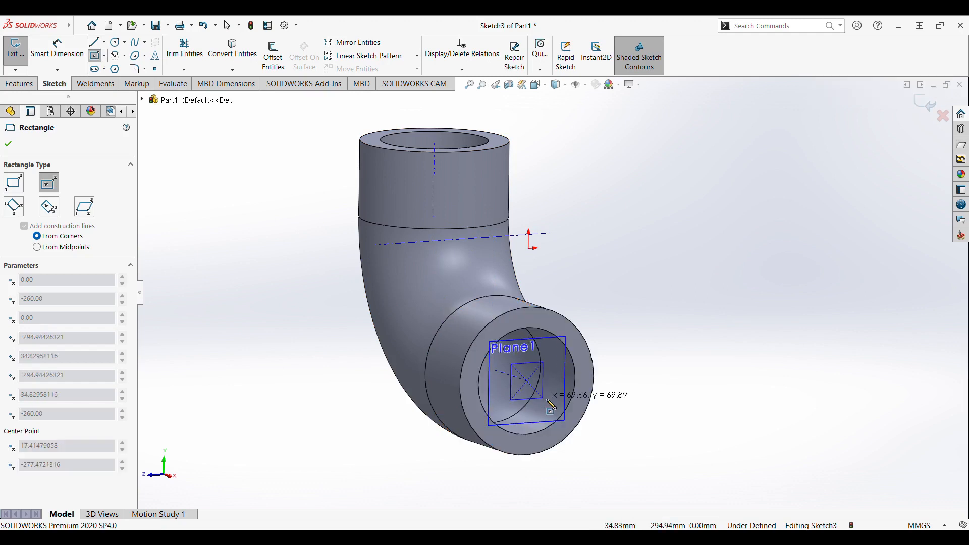
pyautogui.click(604, 459)
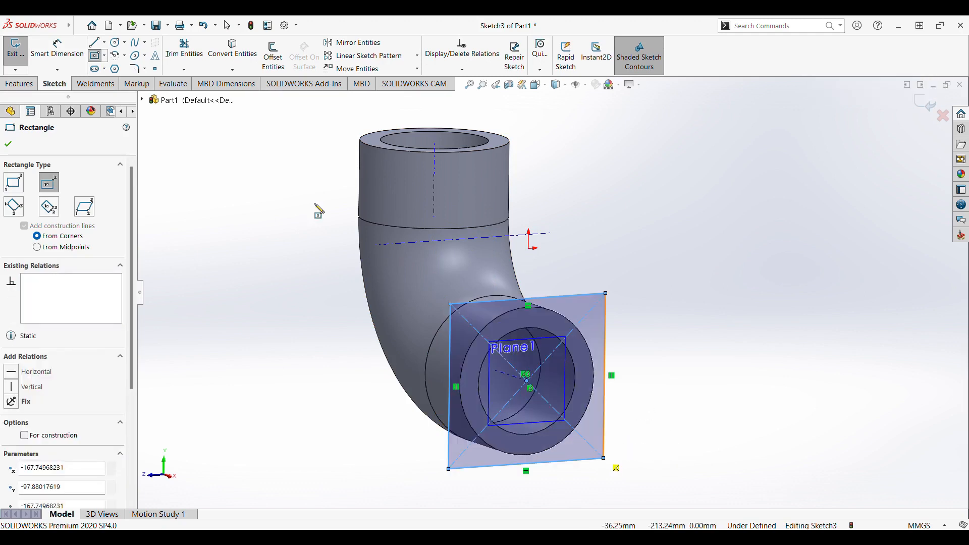
# - Dimension the rectangle's vertical side as 360 mm
pyautogui.click(57, 50)
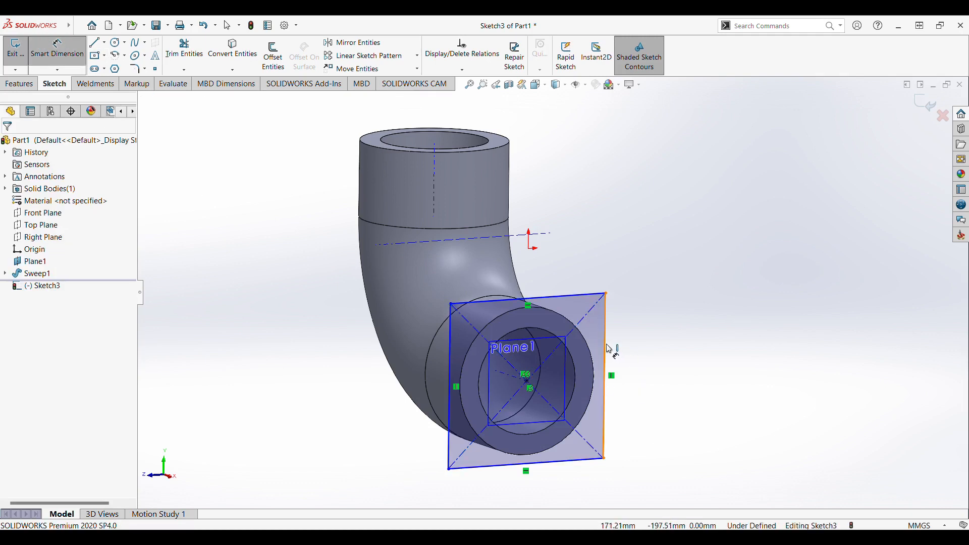
pyautogui.click(605, 375)
pyautogui.click(689, 371)
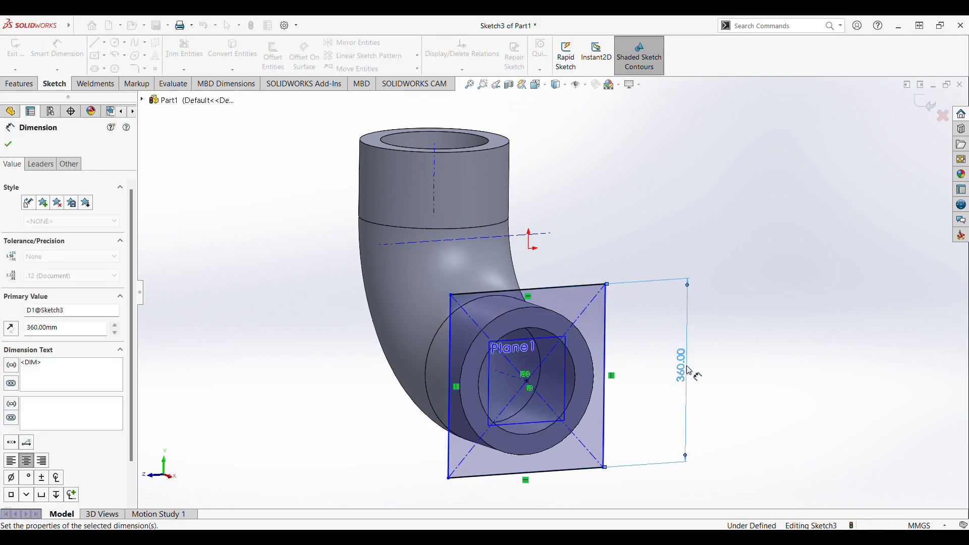
pyautogui.write('360')
pyautogui.press('Return')
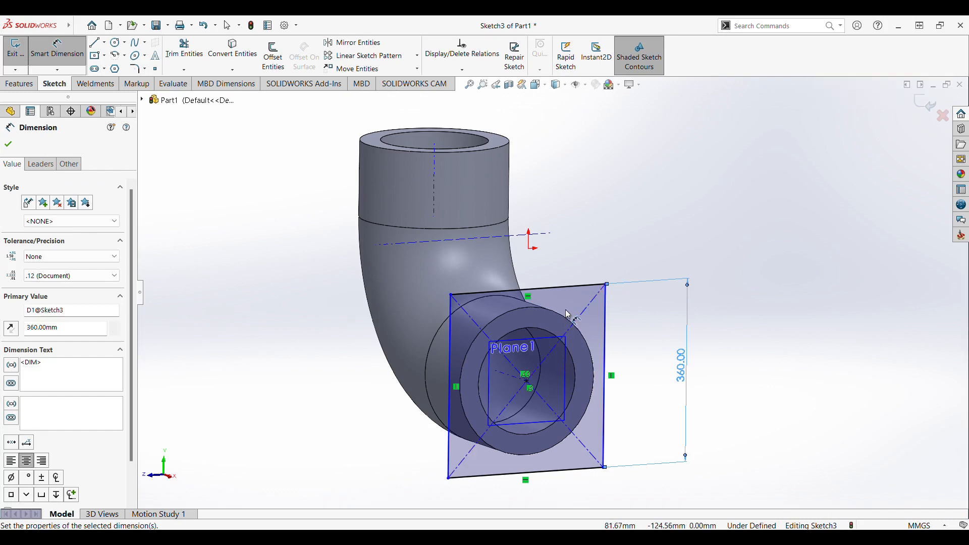
# - Make the four sides of the flange rectangle equal to one another
pyautogui.press('Escape')
pyautogui.click(565, 309)
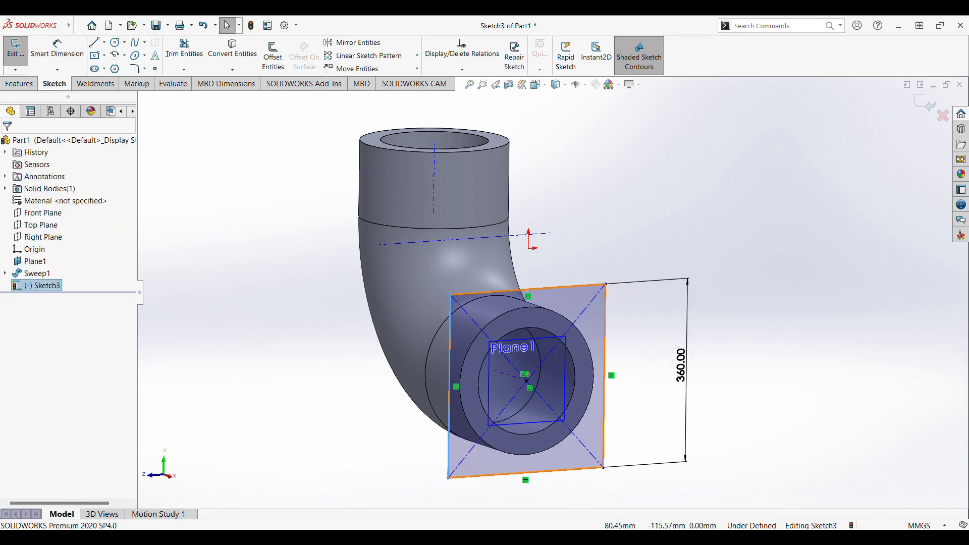
pyautogui.click(649, 262)
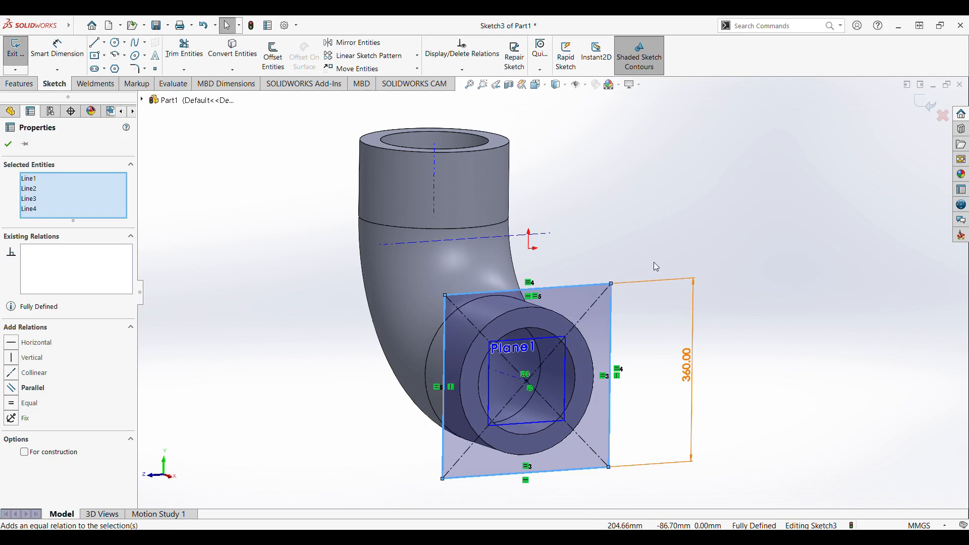
pyautogui.click(656, 266)
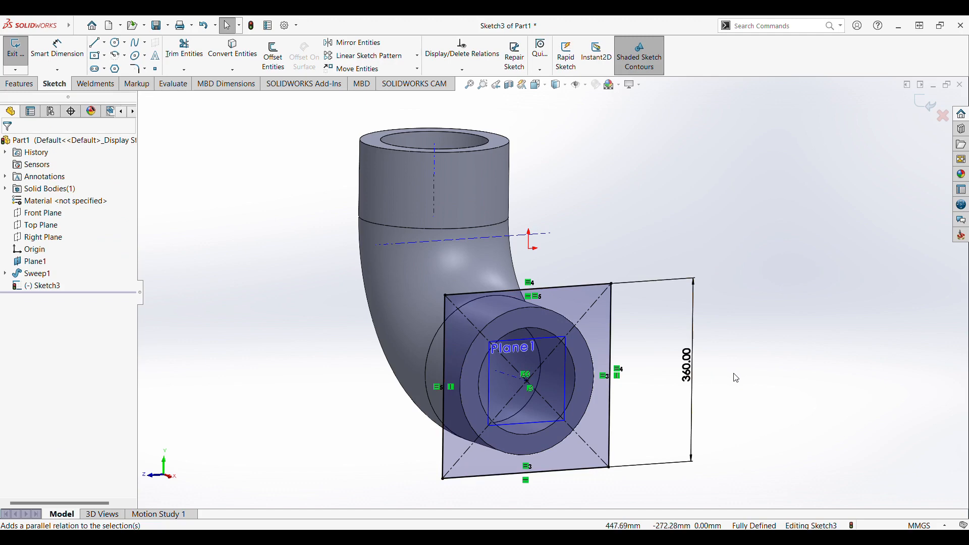
# - Convert the inner circular edge of the pipe's end face into a sketch circle inside the square
pyautogui.click(21, 85)
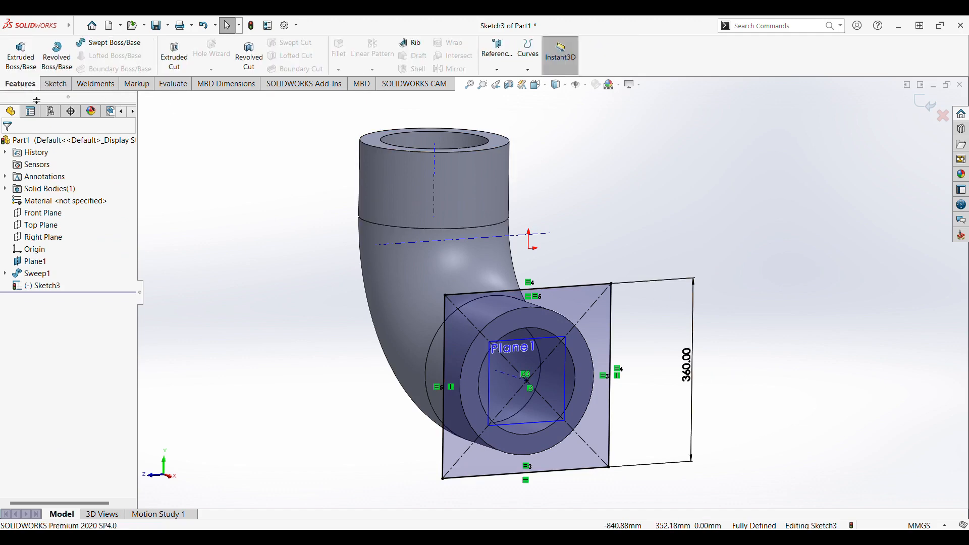
pyautogui.click(59, 87)
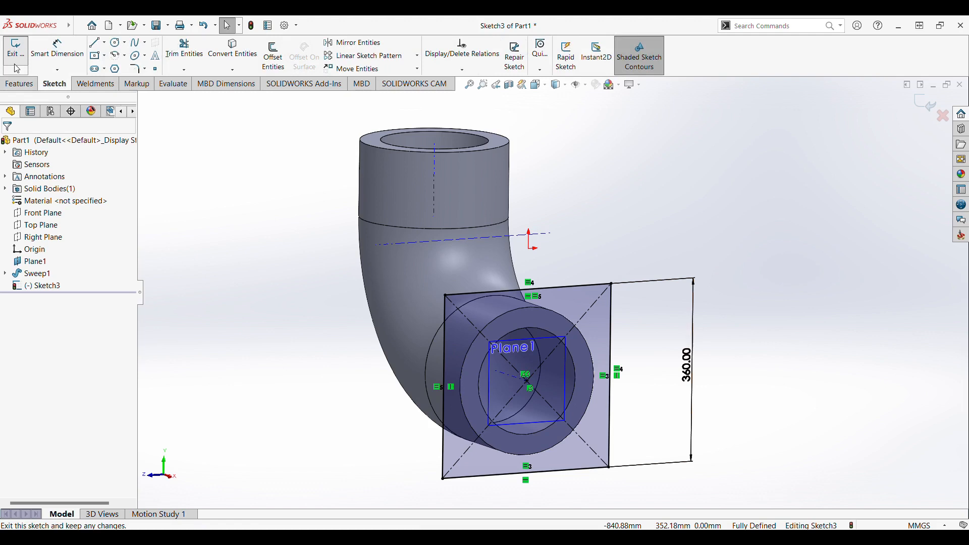
pyautogui.click(233, 52)
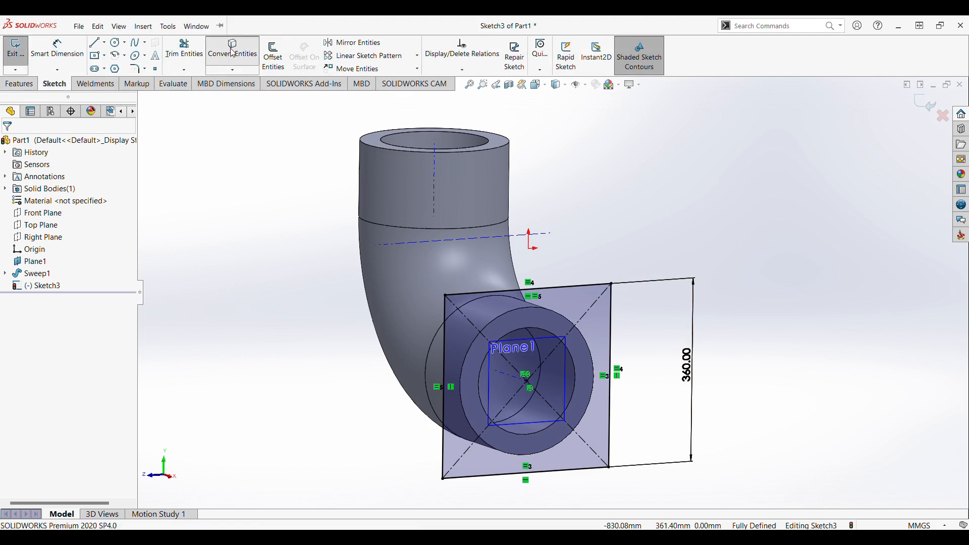
pyautogui.click(521, 330)
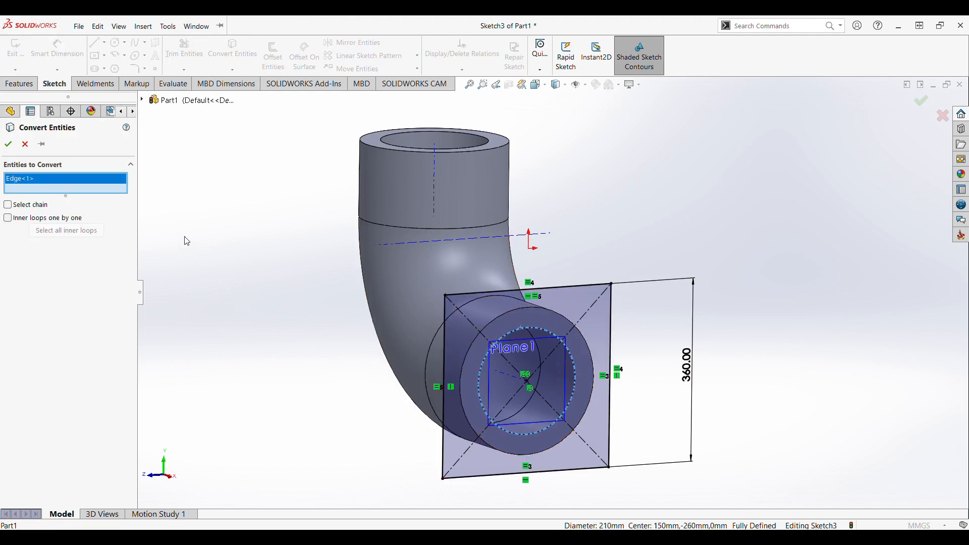
pyautogui.click(8, 144)
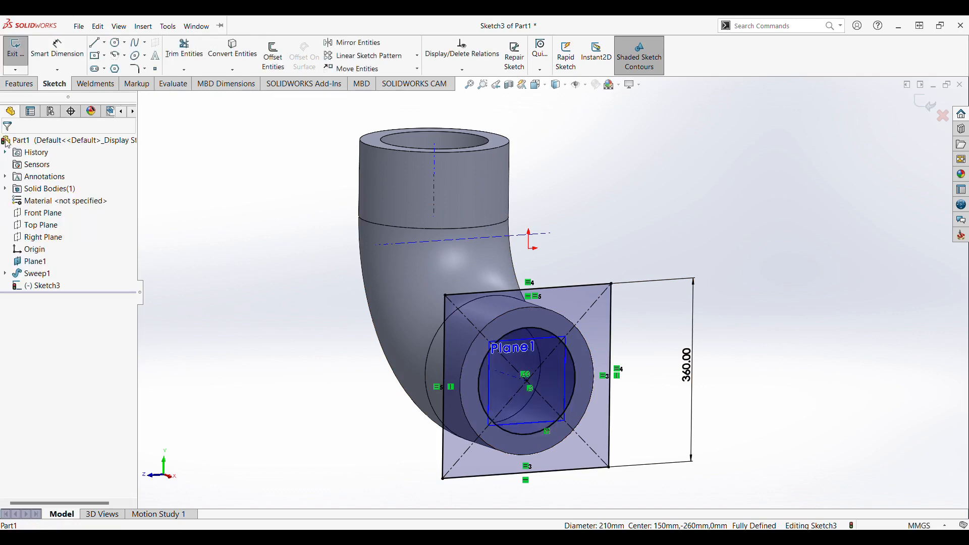
# - Extrude the square with its circular opening as a boss, blind 50 mm and merged with the pipe
pyautogui.click(24, 85)
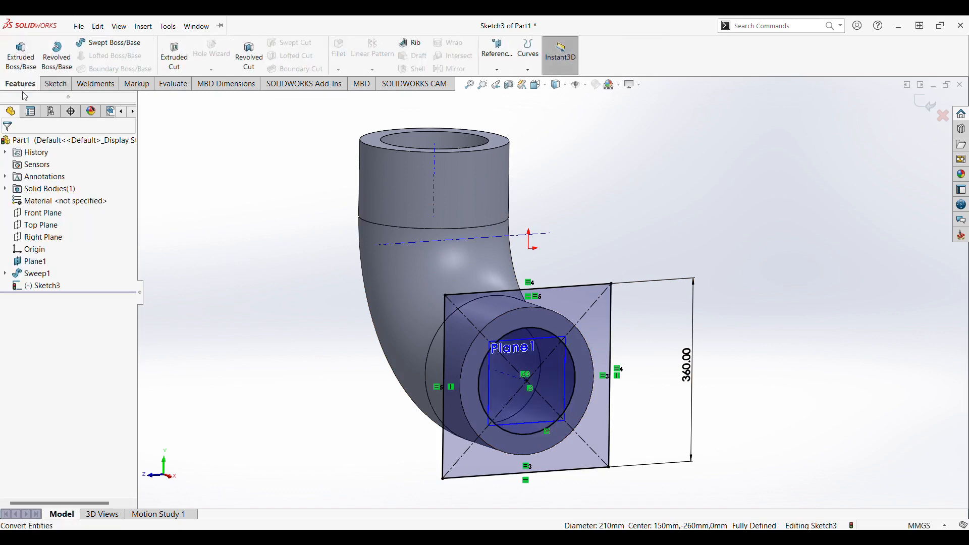
pyautogui.click(20, 53)
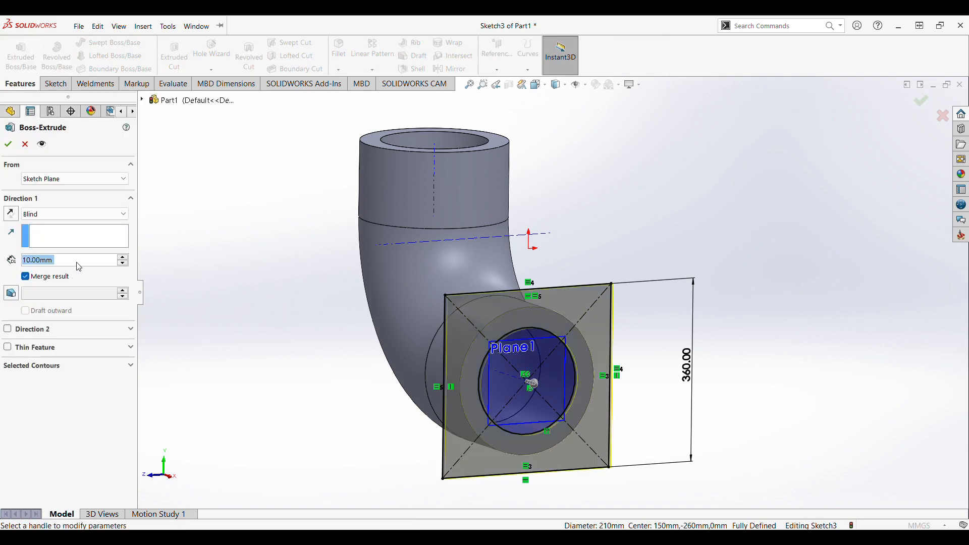
pyautogui.write('50')
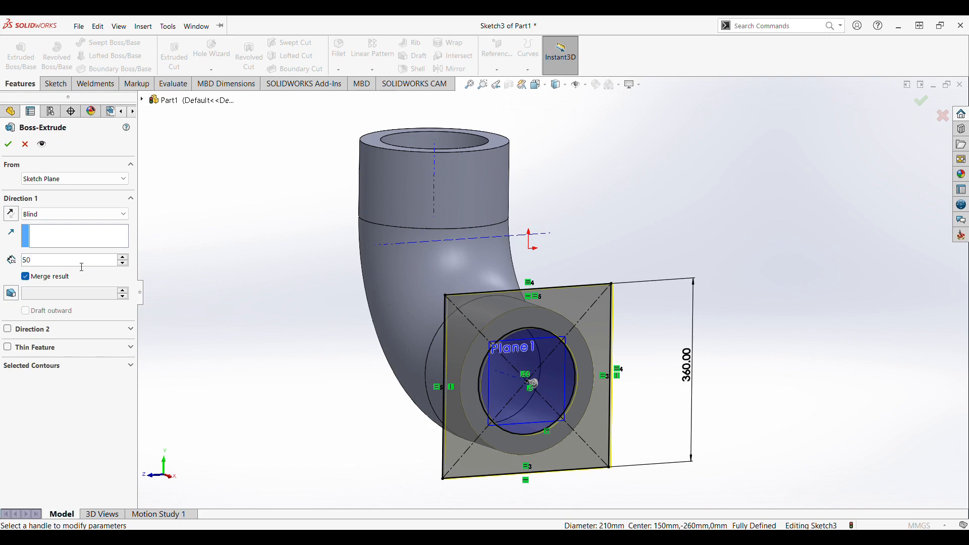
pyautogui.click(9, 145)
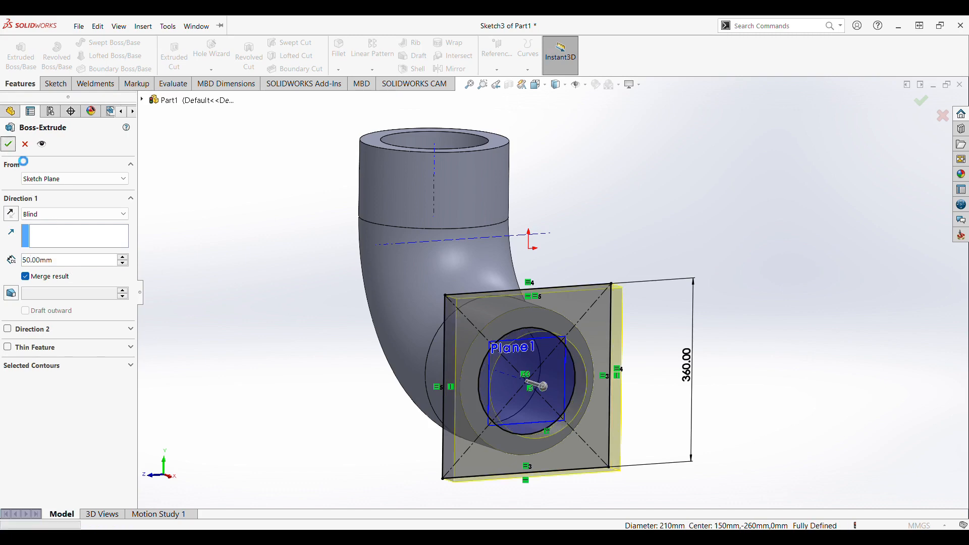
# - Start a sketch on the flange's outer face and draw a center rectangle about 272 by 279 mm, centred on the bore
pyautogui.click(313, 390)
pyautogui.moveTo(313, 390); pyautogui.dragTo(271, 409, button='middle')
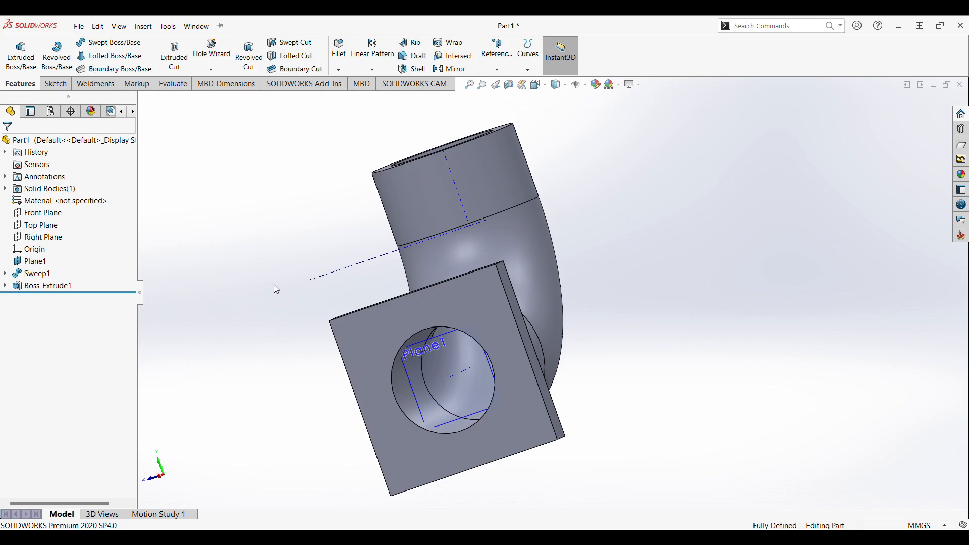
pyautogui.moveTo(276, 289)
pyautogui.mouseDown(button='middle')
pyautogui.moveTo(316, 255)
pyautogui.moveTo(275, 320)
pyautogui.moveTo(249, 328)
pyautogui.moveTo(247, 306)
pyautogui.moveTo(279, 300)
pyautogui.mouseUp(button='middle')
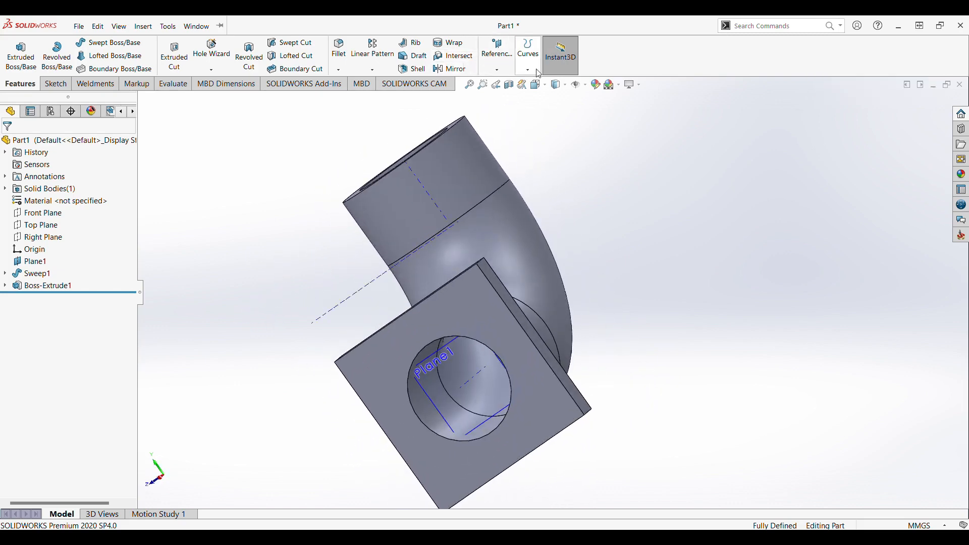
pyautogui.click(544, 87)
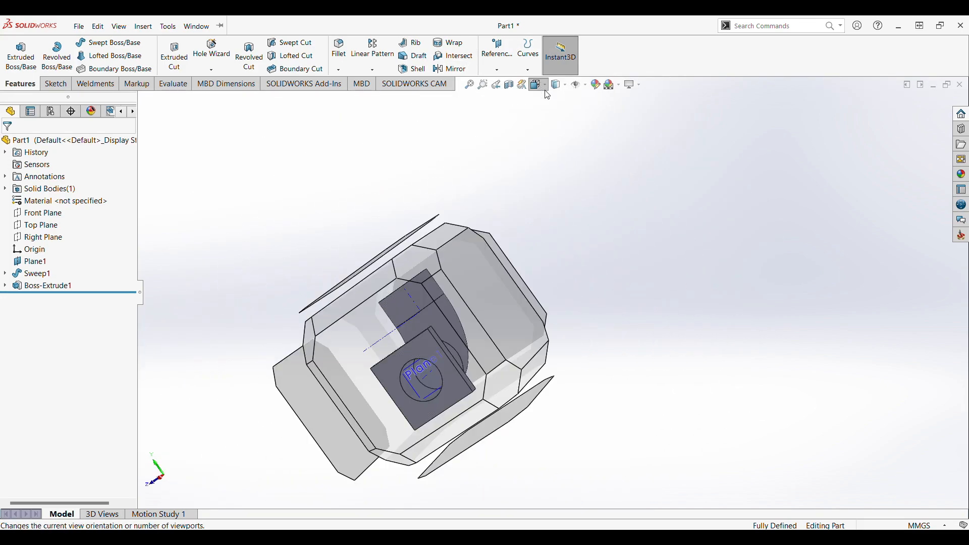
pyautogui.click(591, 142)
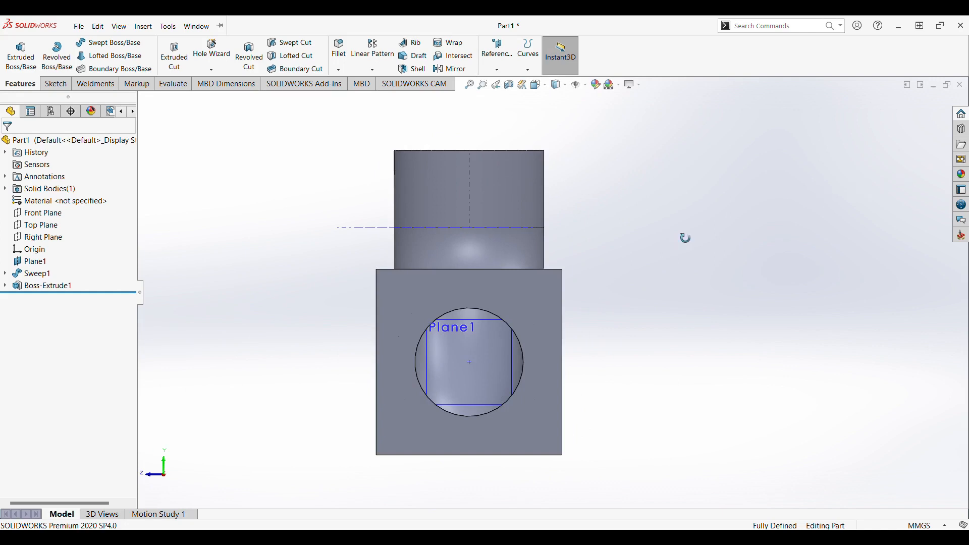
pyautogui.moveTo(761, 191); pyautogui.dragTo(701, 238, button='middle')
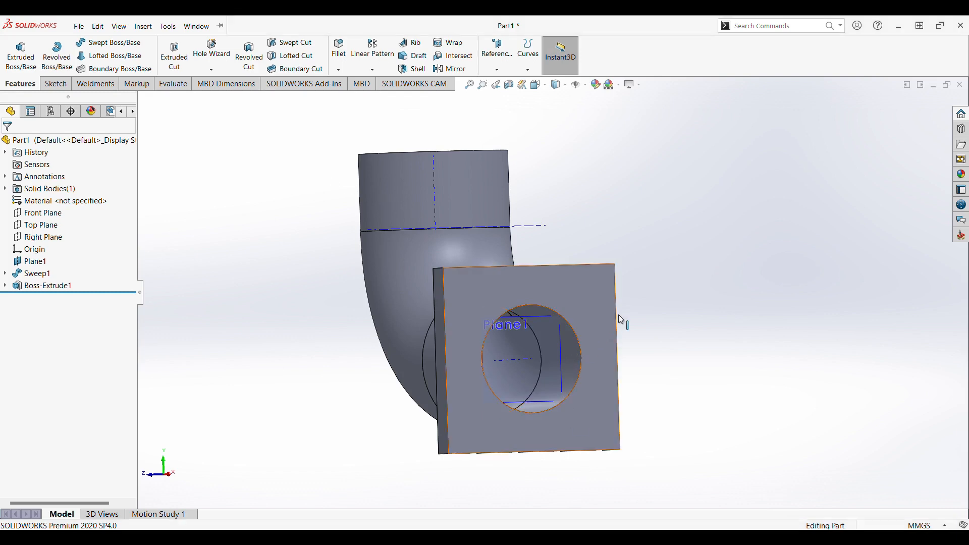
pyautogui.click(590, 299)
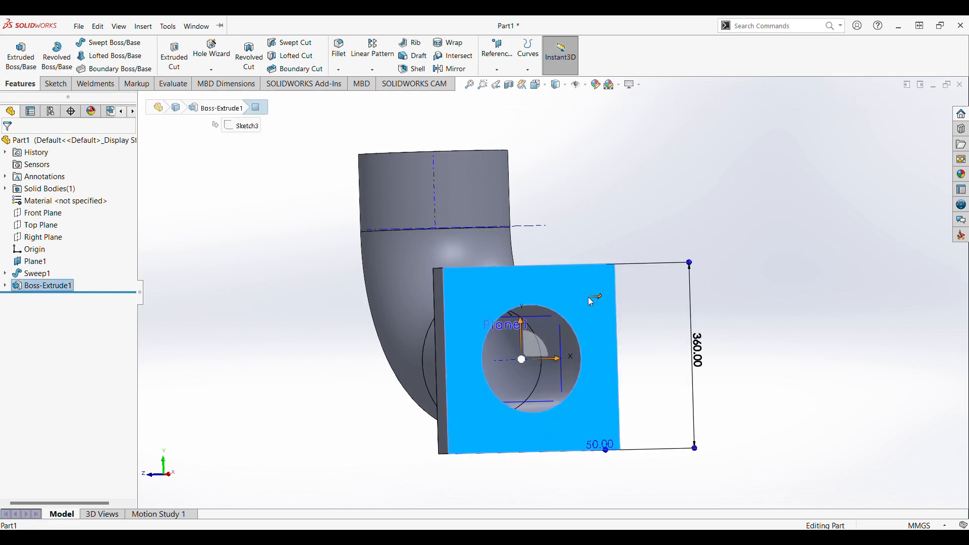
pyautogui.click(631, 268)
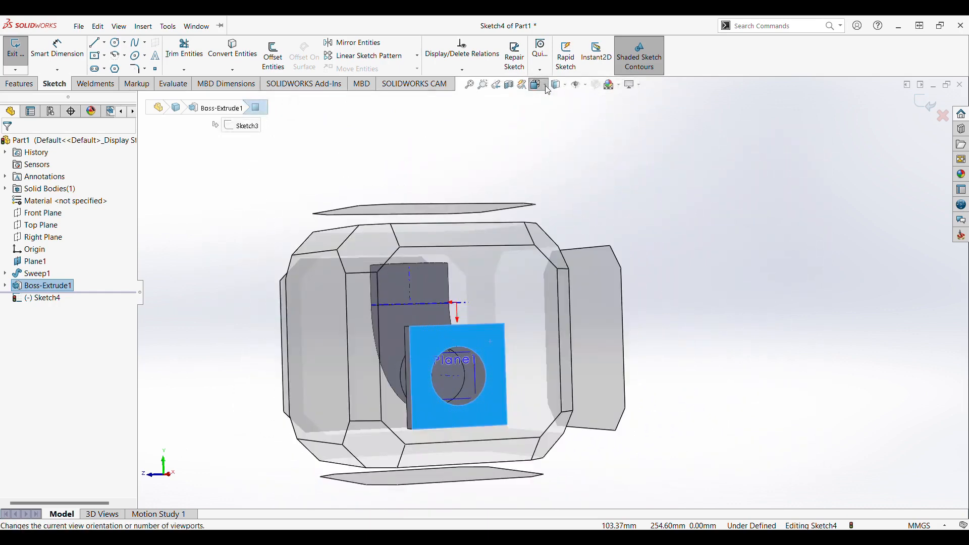
pyautogui.hotkey('ctrl', '8')
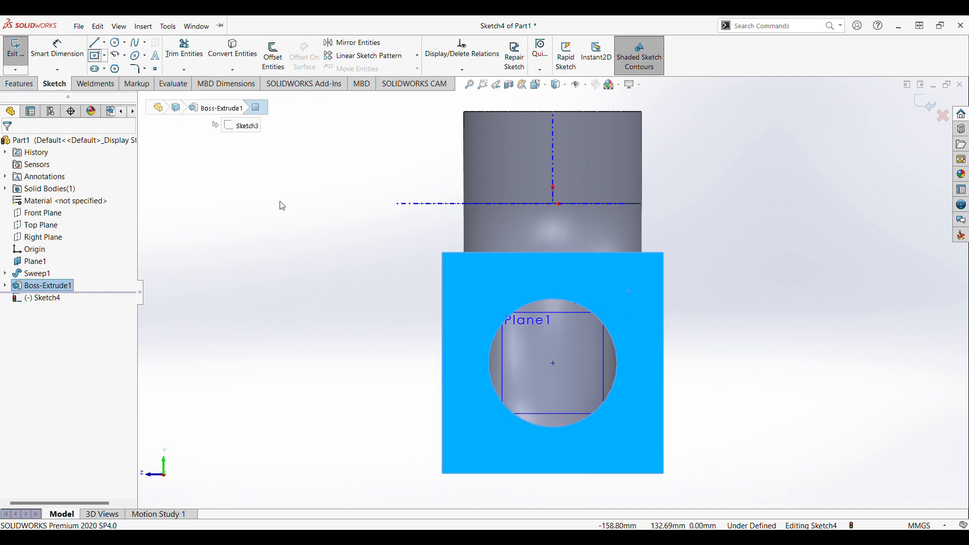
pyautogui.click(553, 363)
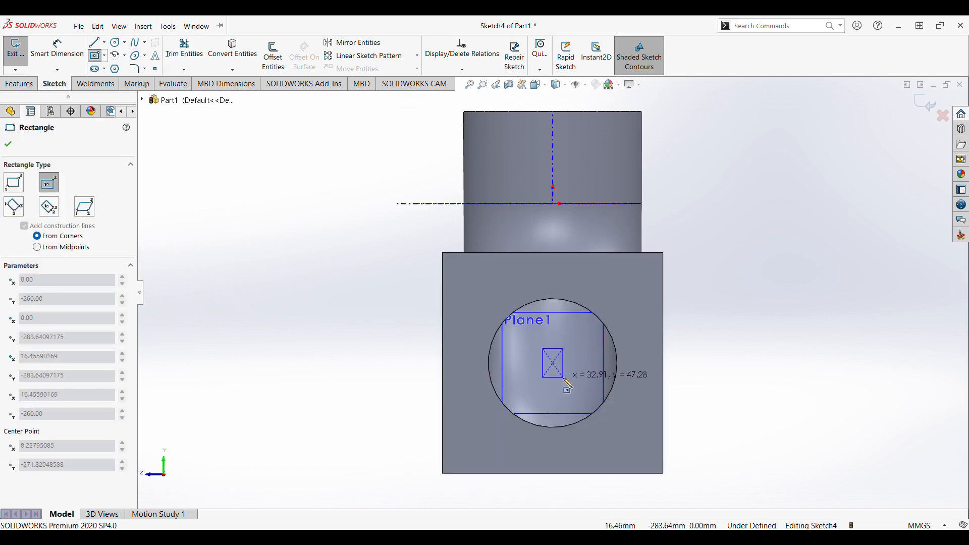
pyautogui.click(636, 448)
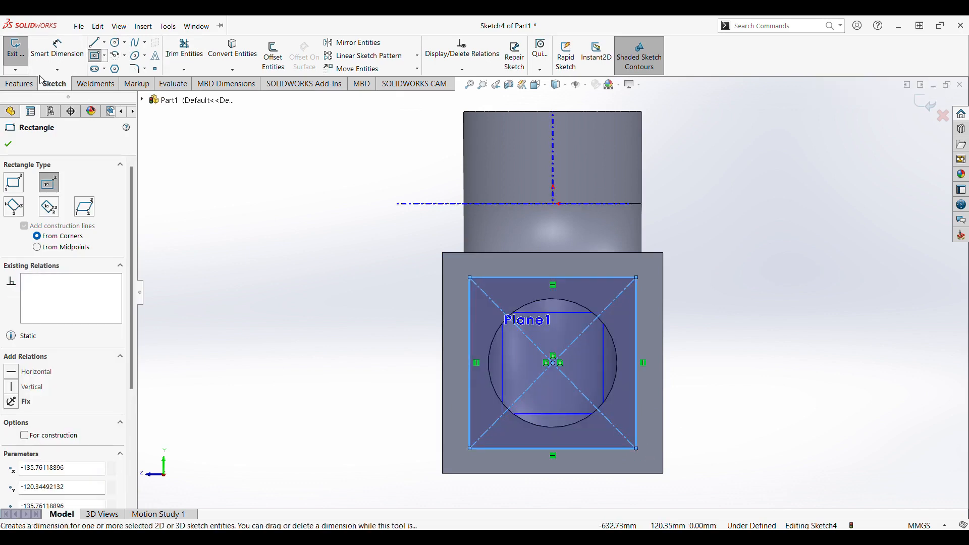
# - Dimension the vertical side of the rectangle on the flange face as 260 mm
pyautogui.click(57, 49)
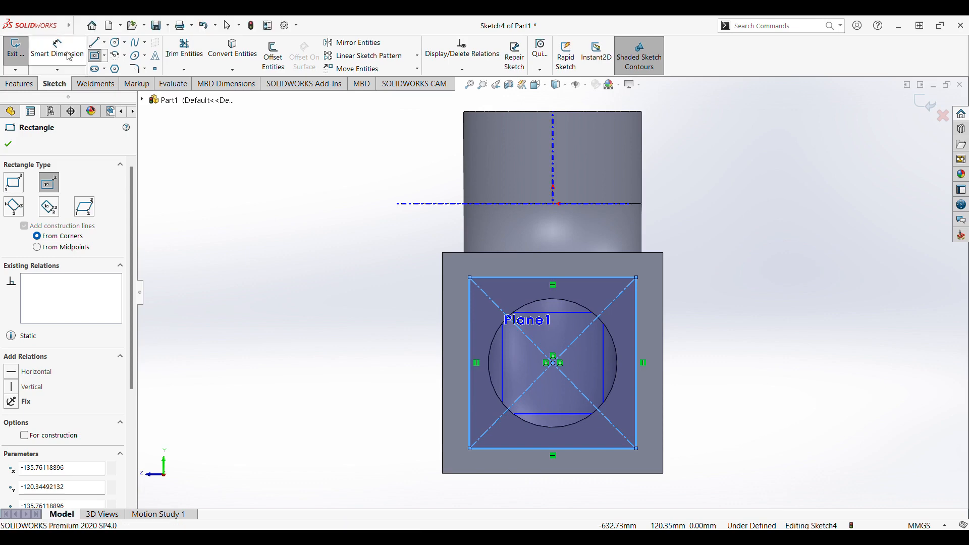
pyautogui.click(640, 356)
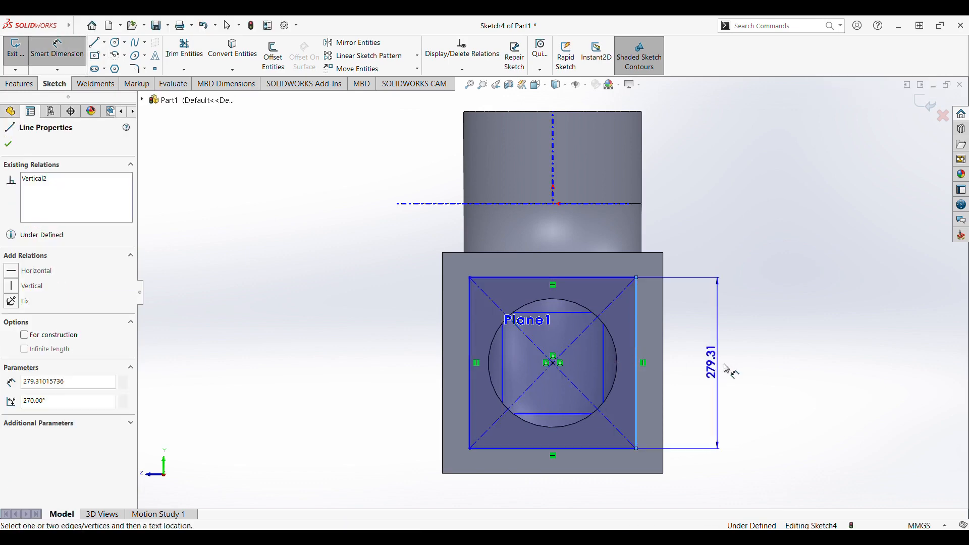
pyautogui.click(734, 378)
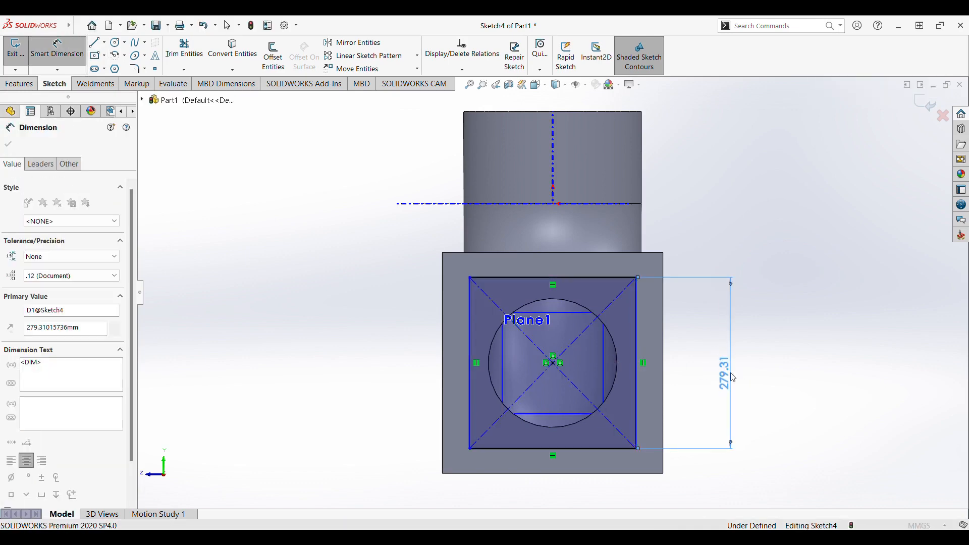
pyautogui.write('260')
pyautogui.press('Return')
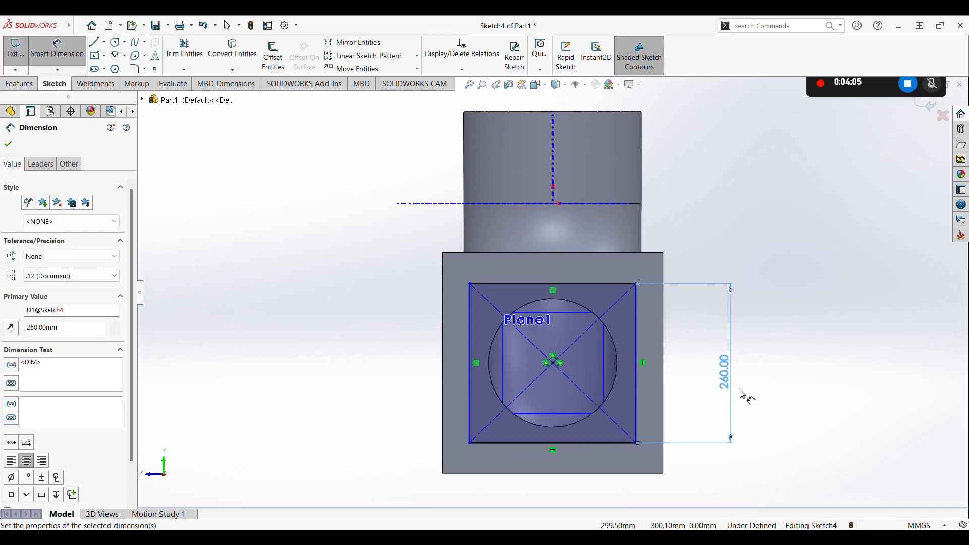
pyautogui.click(8, 145)
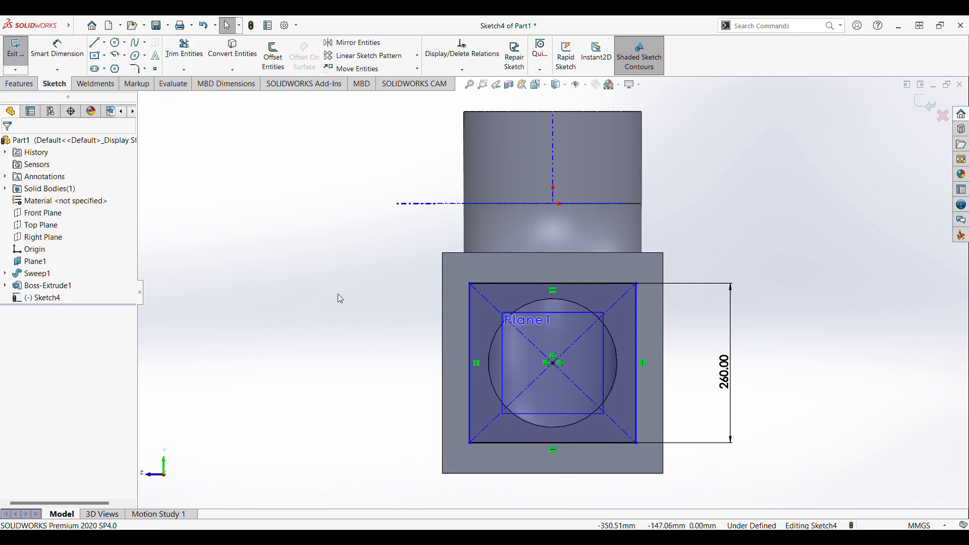
# - Turn all four sides of the 260 mm high rectangle into construction lines
pyautogui.click(602, 285)
pyautogui.click(627, 272)
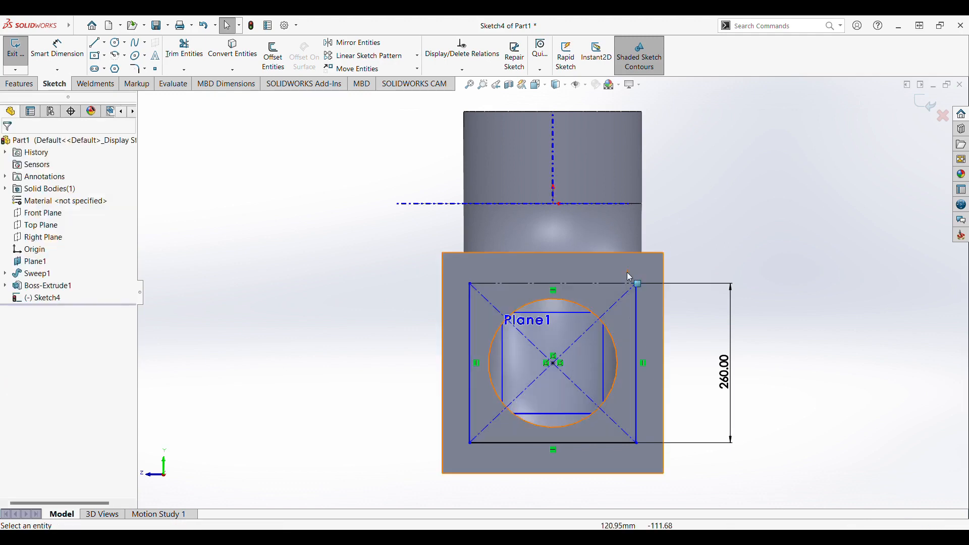
pyautogui.click(637, 327)
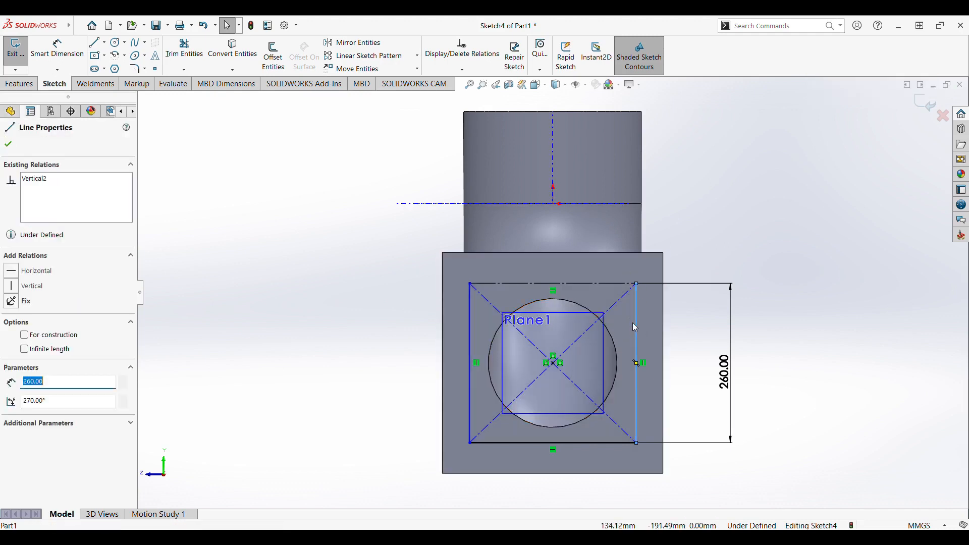
pyautogui.click(468, 353)
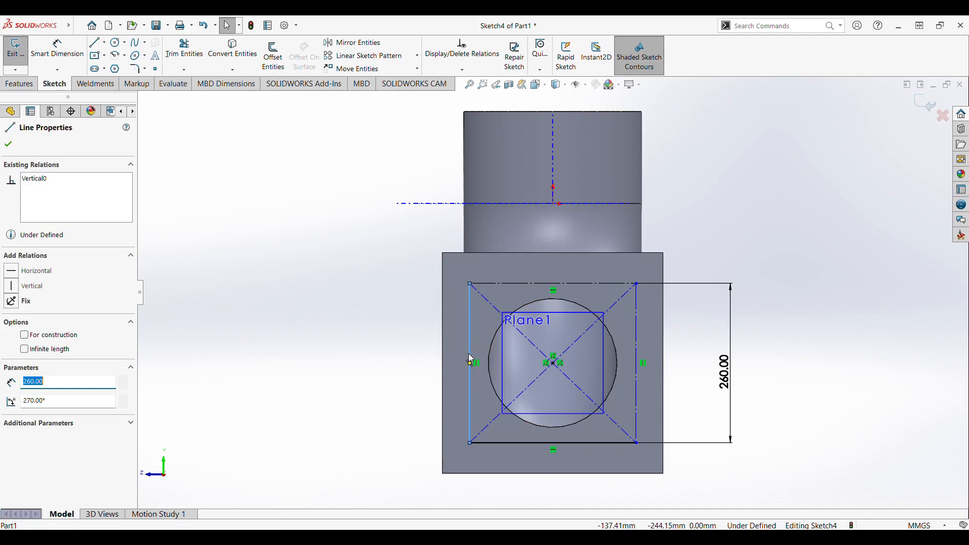
pyautogui.click(501, 348)
pyautogui.click(538, 443)
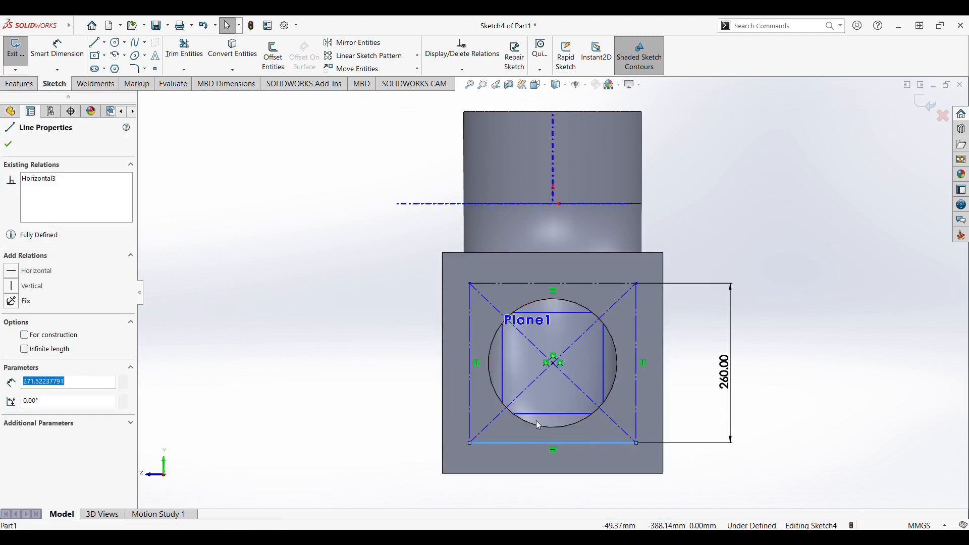
pyautogui.click(549, 352)
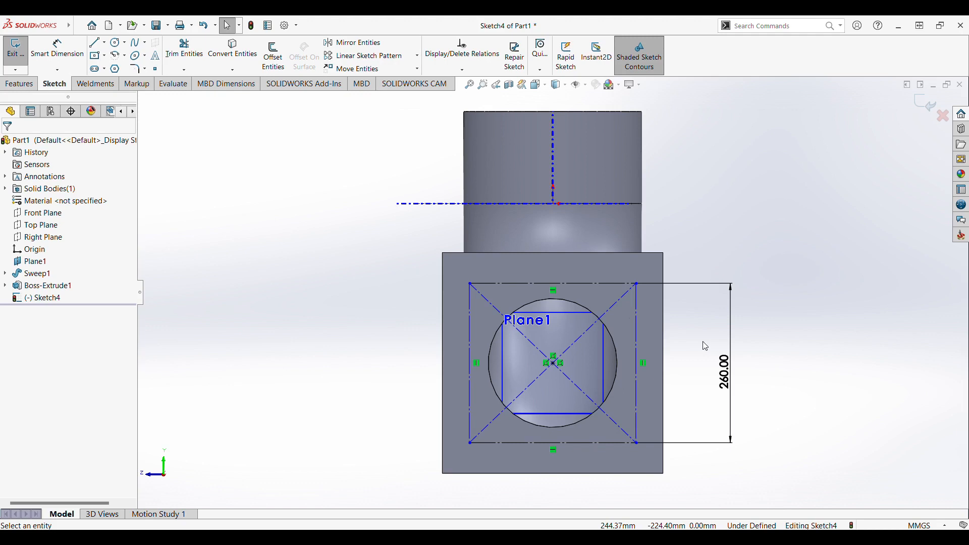
# - Draw four circles about 47 to 57 mm in diameter, one centred on each corner of the construction rectangle
pyautogui.click(118, 44)
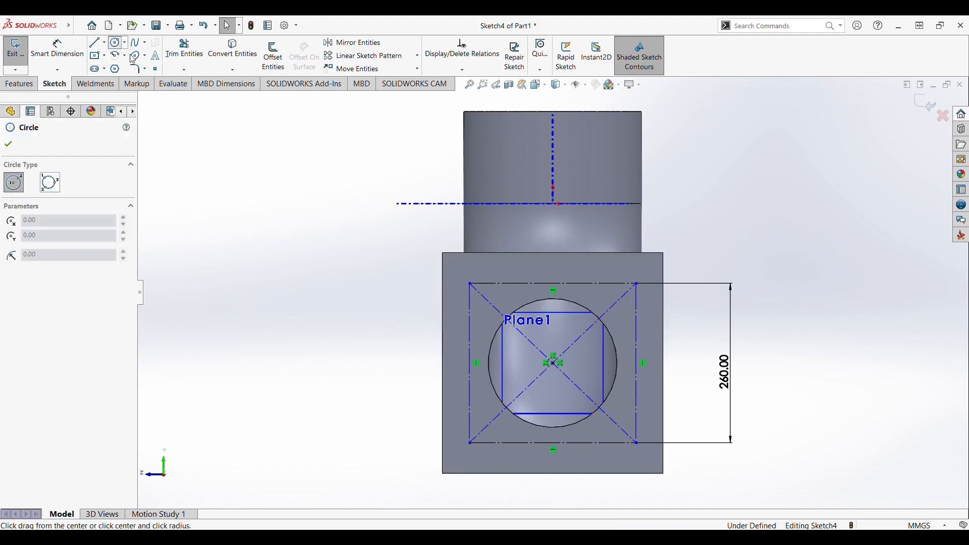
pyautogui.click(471, 284)
pyautogui.click(461, 274)
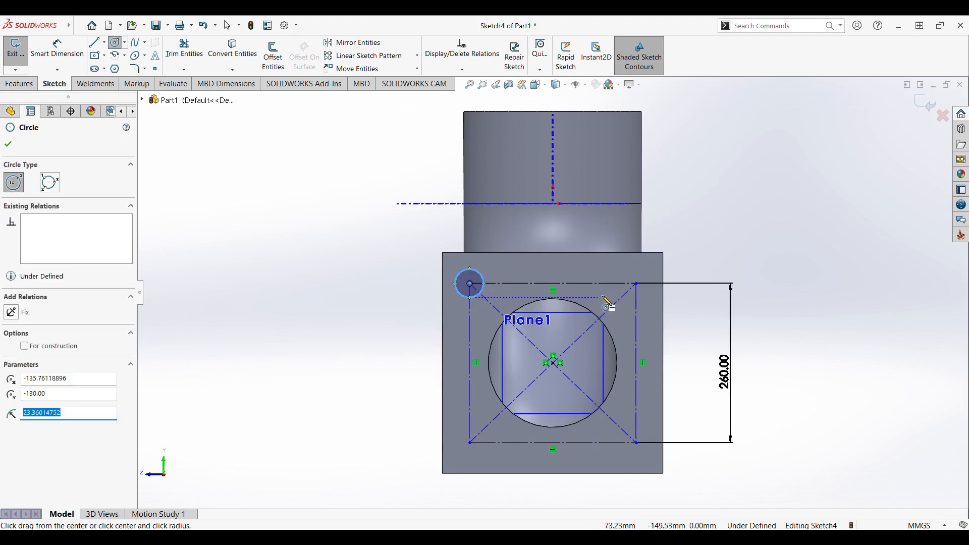
pyautogui.click(637, 284)
pyautogui.click(647, 275)
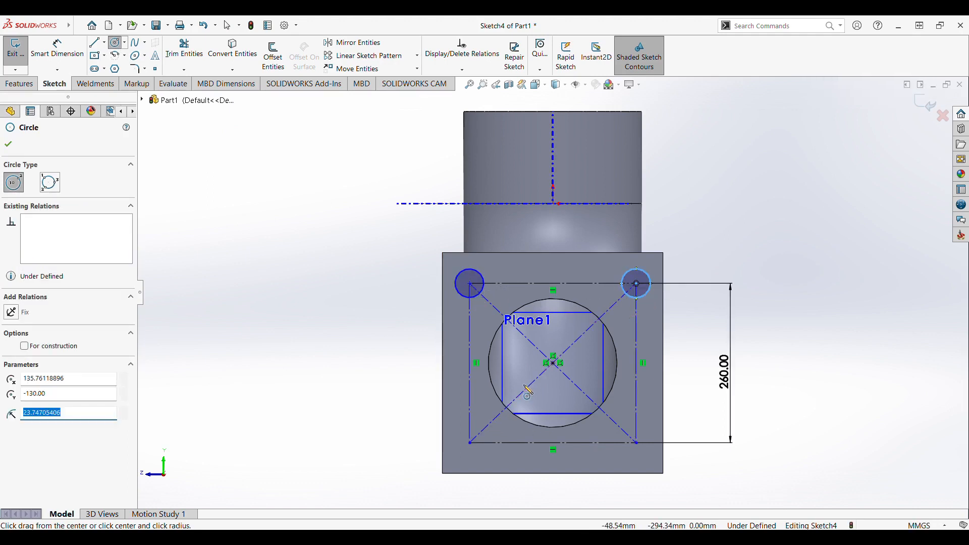
pyautogui.click(470, 443)
pyautogui.click(457, 451)
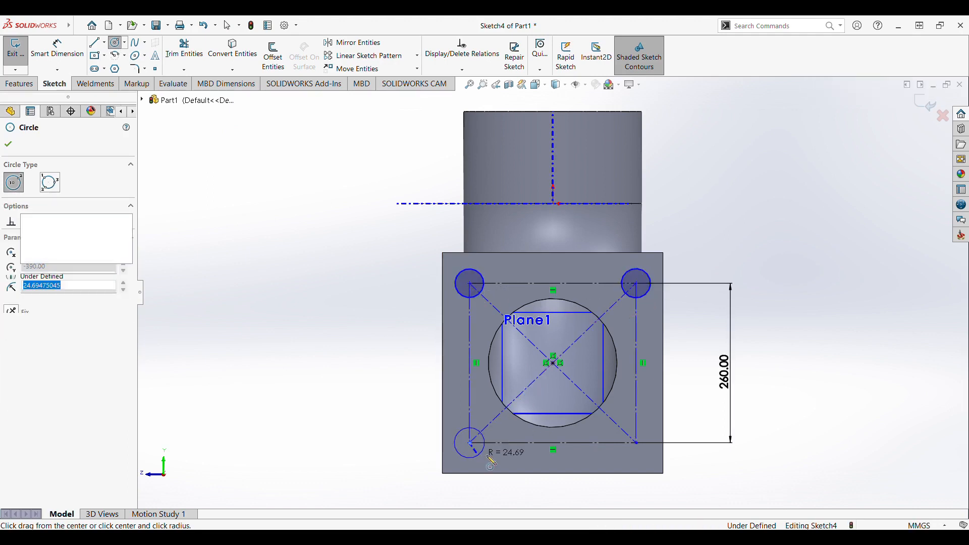
pyautogui.click(636, 443)
pyautogui.click(648, 455)
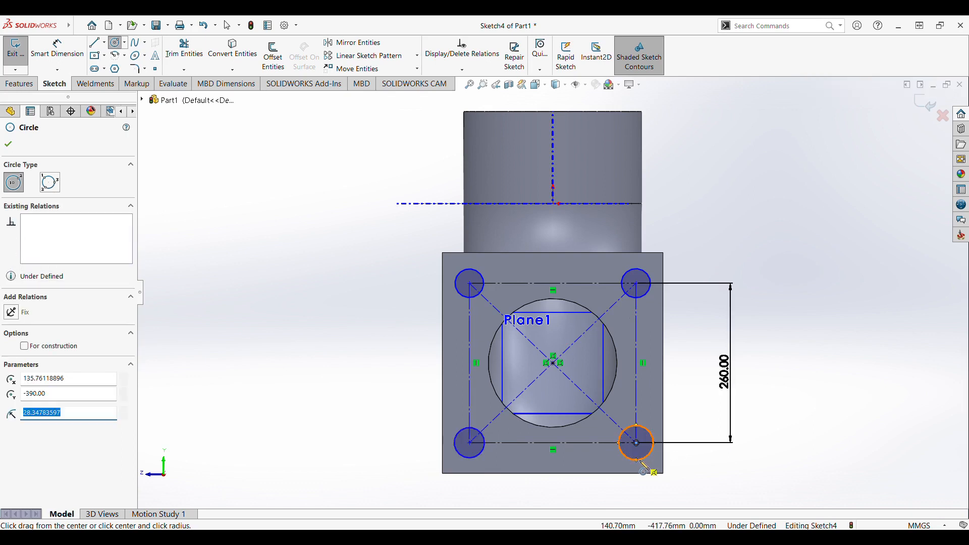
pyautogui.press('Escape')
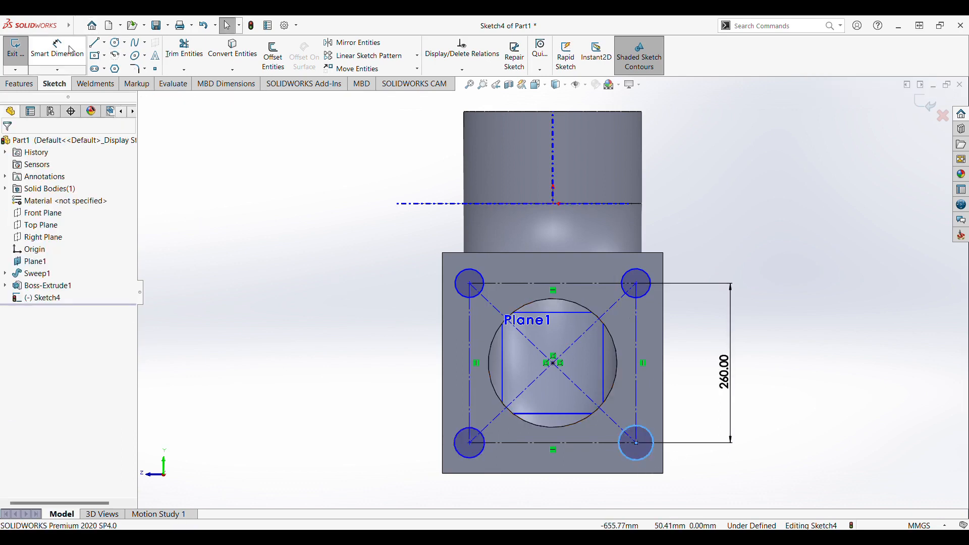
# - Dimension the diameter of the circle at the flange's upper-right corner as 60 mm
pyautogui.click(57, 48)
pyautogui.click(650, 279)
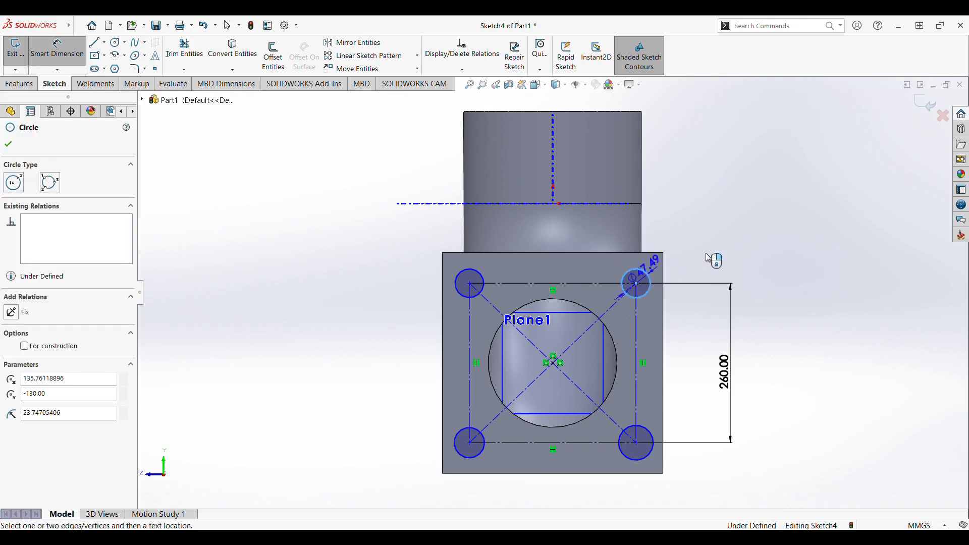
pyautogui.click(718, 255)
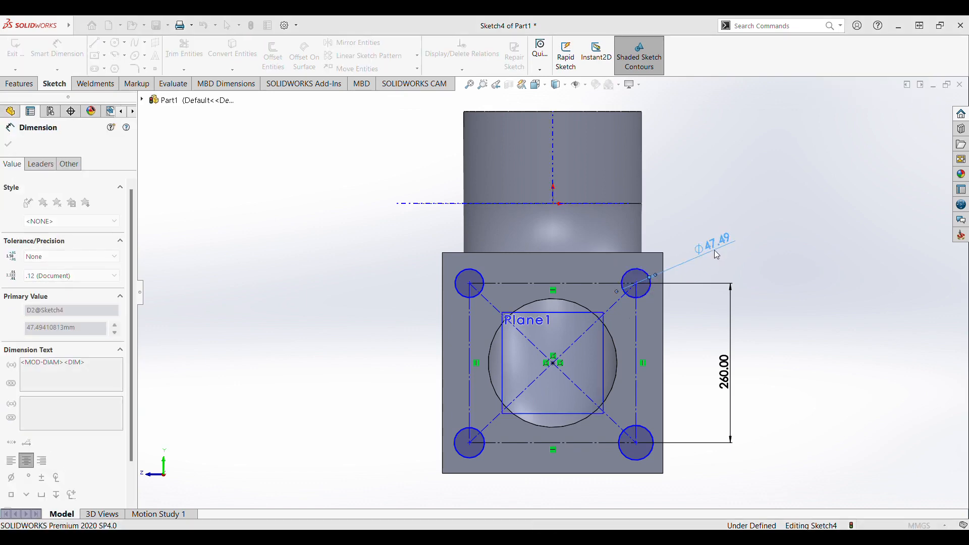
pyautogui.write('60')
pyautogui.press('Return')
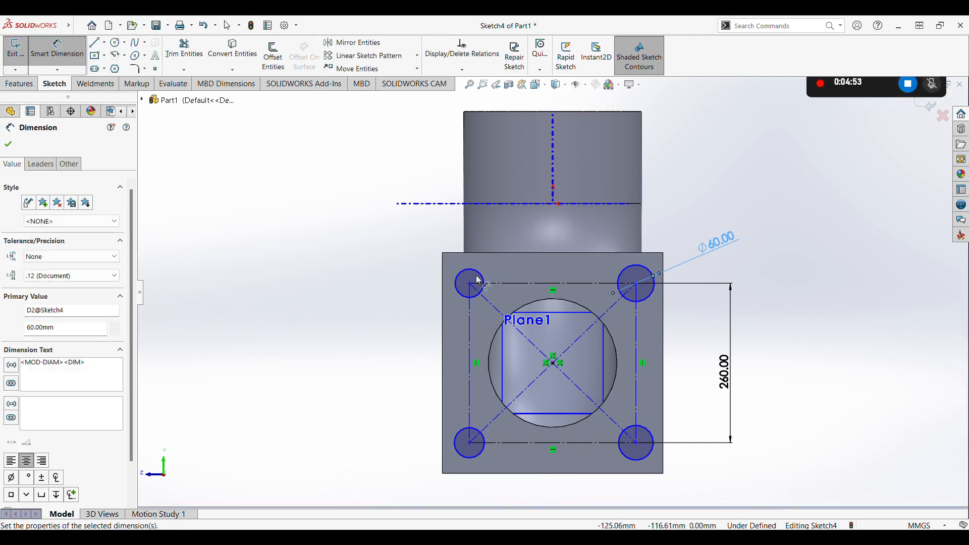
pyautogui.press('Escape')
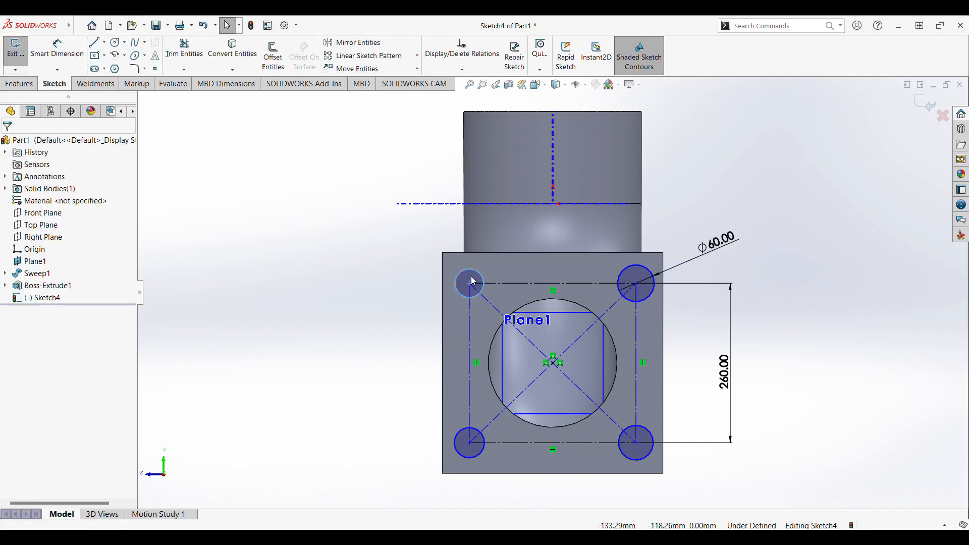
# - Apply an Equal relation to all four corner circles so they share one size
pyautogui.click(472, 281)
pyautogui.keyDown('ctrl'); pyautogui.click(632, 274); pyautogui.keyUp('ctrl')
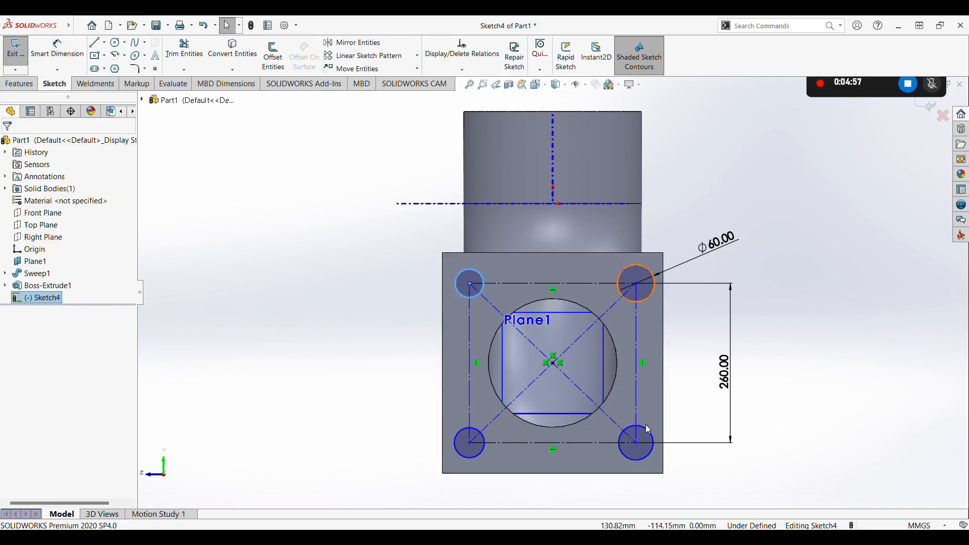
pyautogui.keyDown('ctrl'); pyautogui.click(642, 457); pyautogui.keyUp('ctrl')
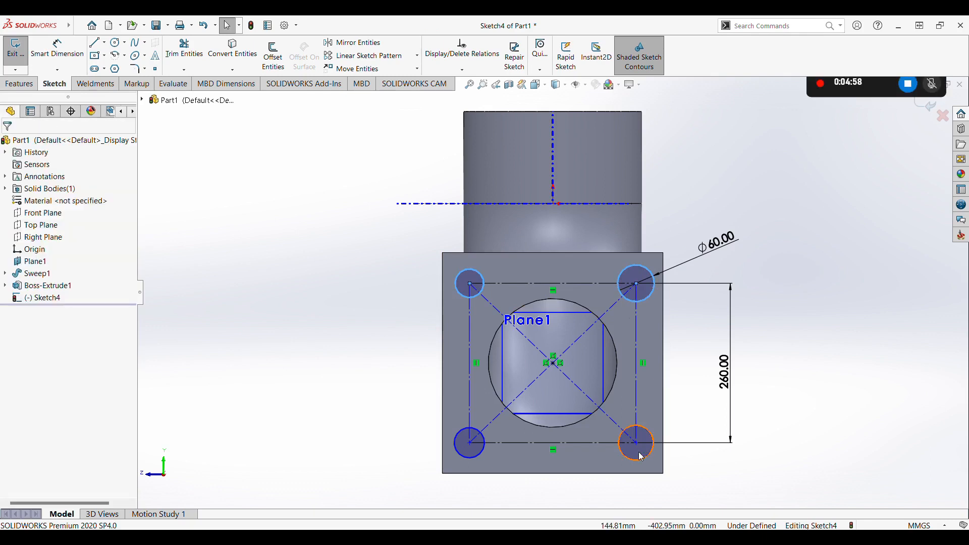
pyautogui.keyDown('ctrl'); pyautogui.click(465, 456); pyautogui.keyUp('ctrl')
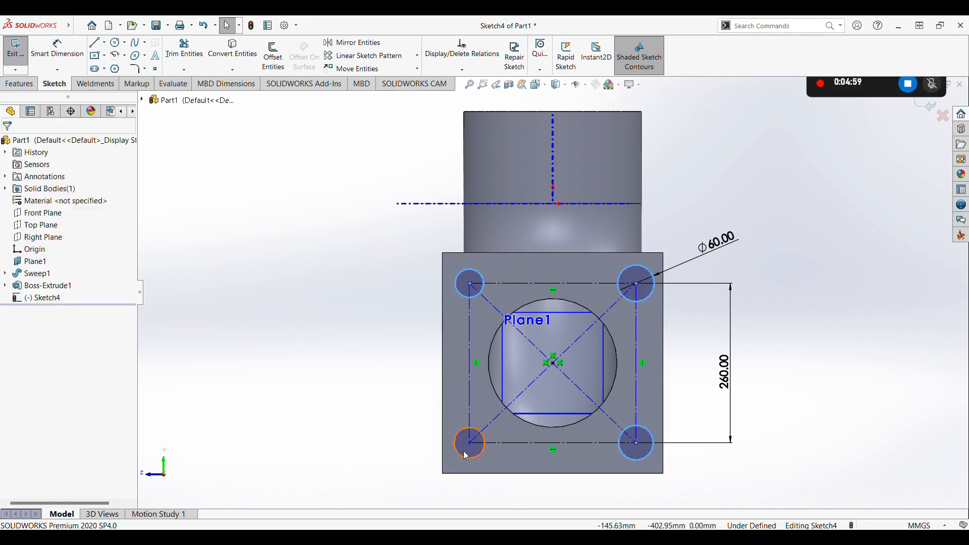
pyautogui.click(524, 409)
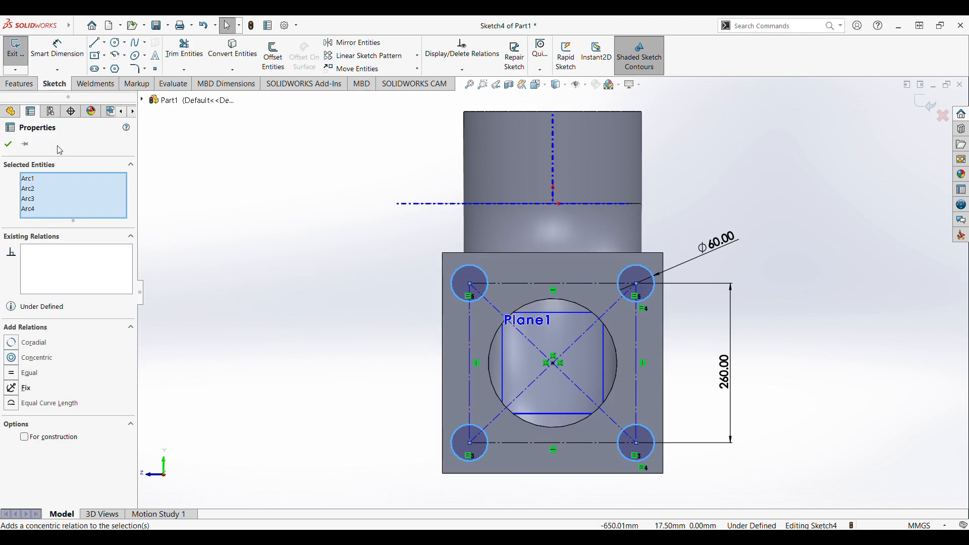
pyautogui.click(8, 145)
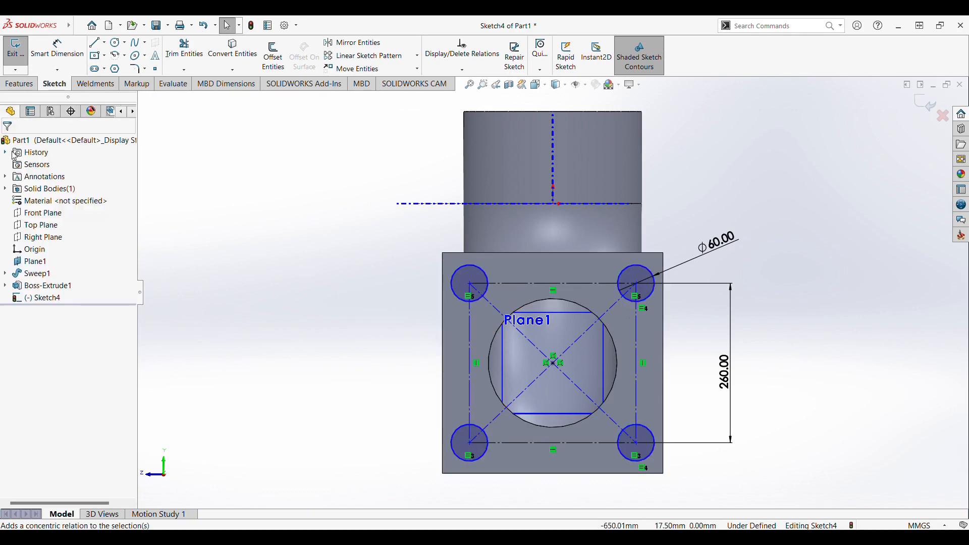
# - Cut-extrude the four 60 mm circles into the flange face, blind to a depth of 10 mm
pyautogui.click(20, 84)
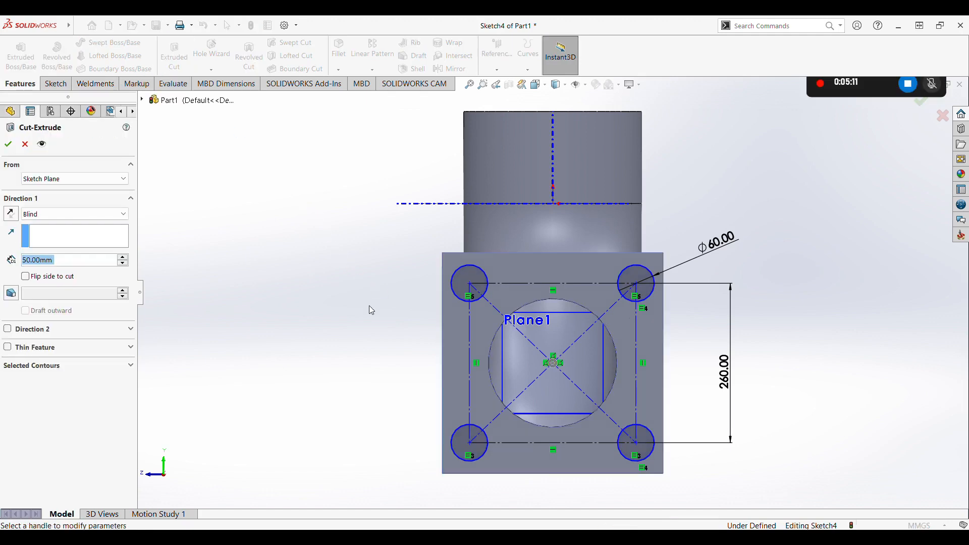
pyautogui.moveTo(370, 306); pyautogui.dragTo(434, 312, button='middle')
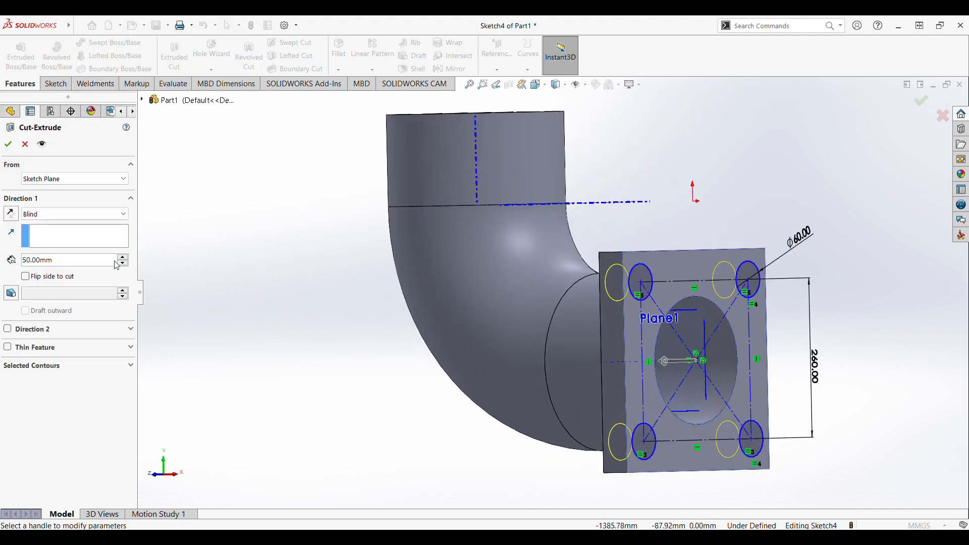
pyautogui.doubleClick(65, 263)
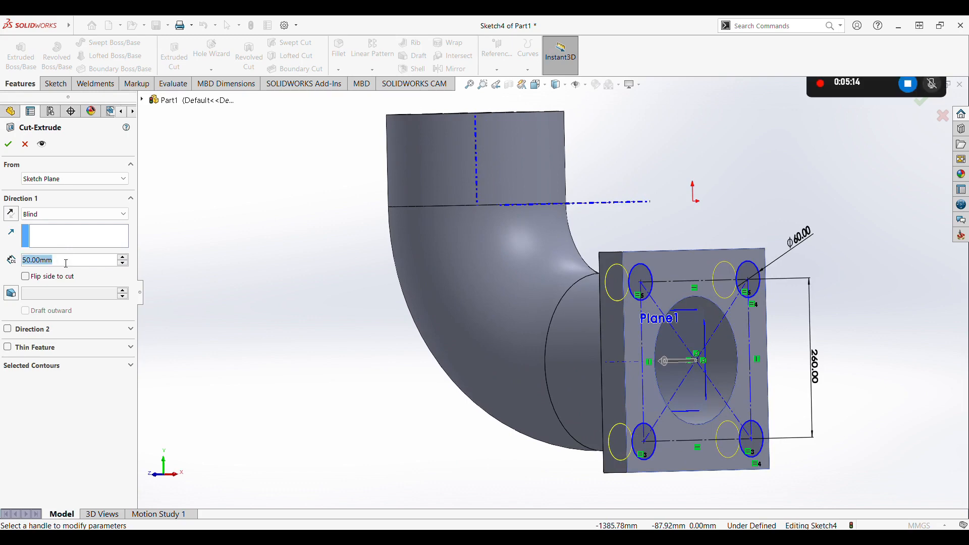
pyautogui.write('10')
pyautogui.press('Return')
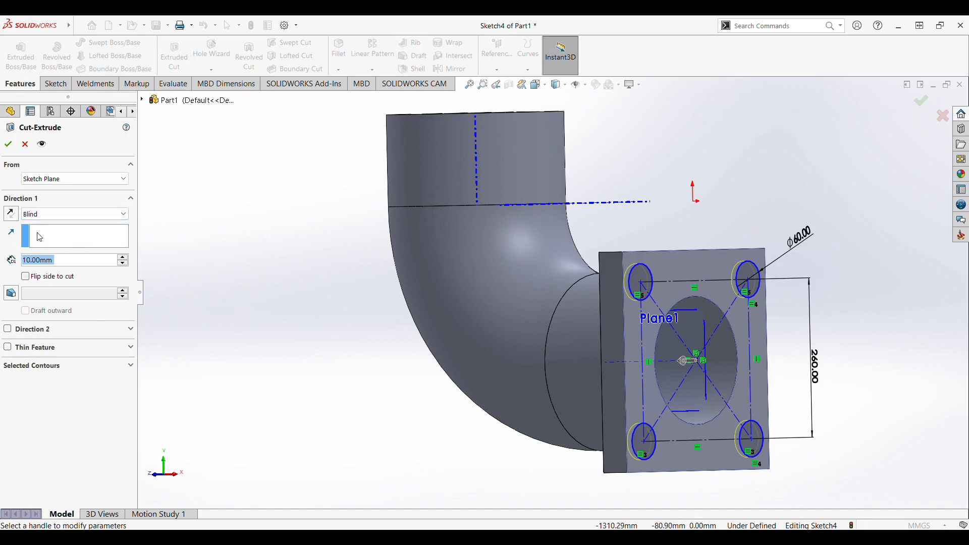
pyautogui.click(8, 146)
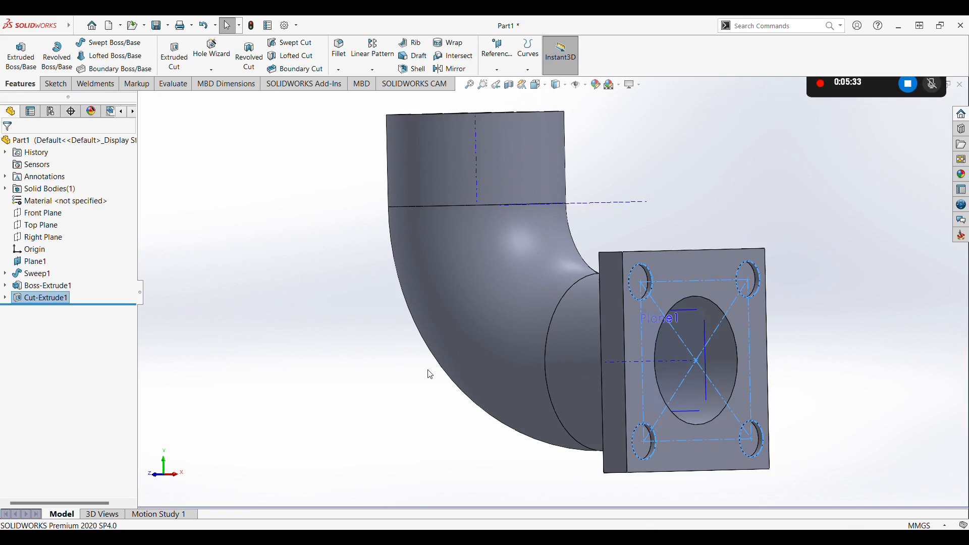
# - Start a new sketch on the flange's outer face, viewed normal to the sketch
pyautogui.click(823, 355)
pyautogui.moveTo(824, 357)
pyautogui.mouseDown(button='middle')
pyautogui.moveTo(776, 361)
pyautogui.moveTo(828, 370)
pyautogui.mouseUp(button='middle')
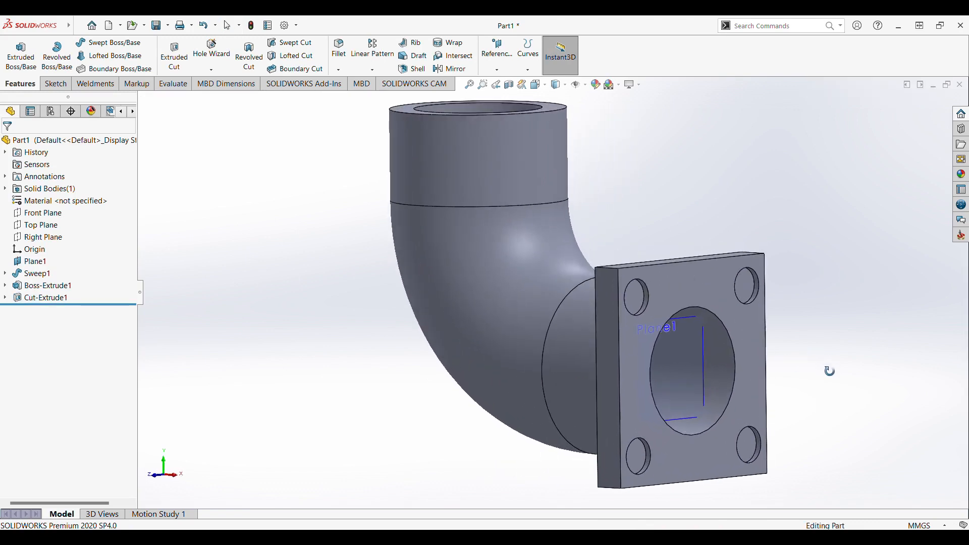
pyautogui.press('space')
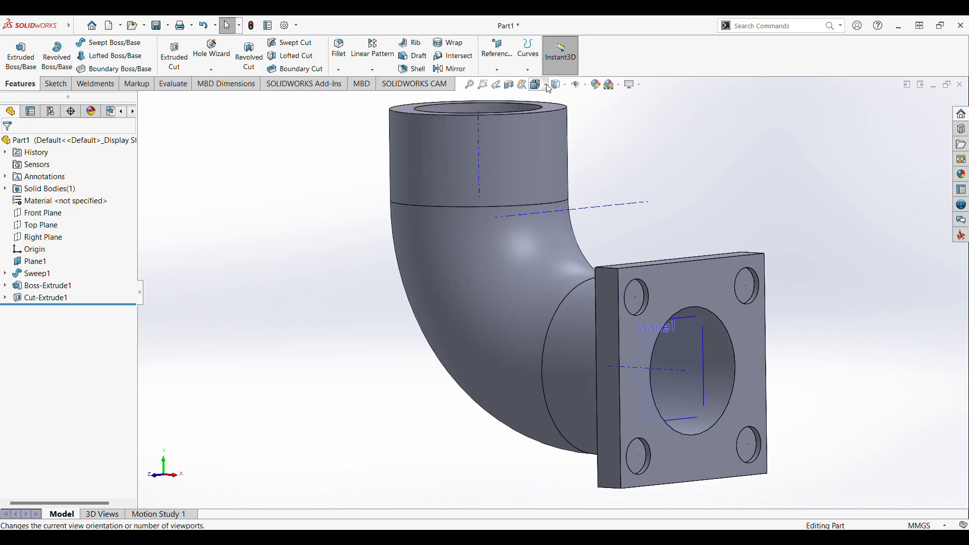
pyautogui.click(593, 137)
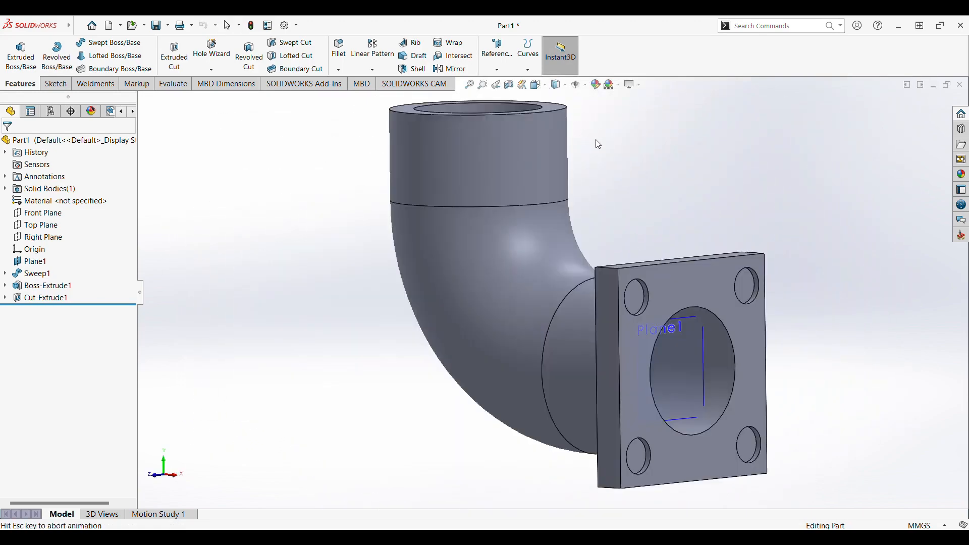
pyautogui.moveTo(819, 358); pyautogui.dragTo(716, 373, button='middle')
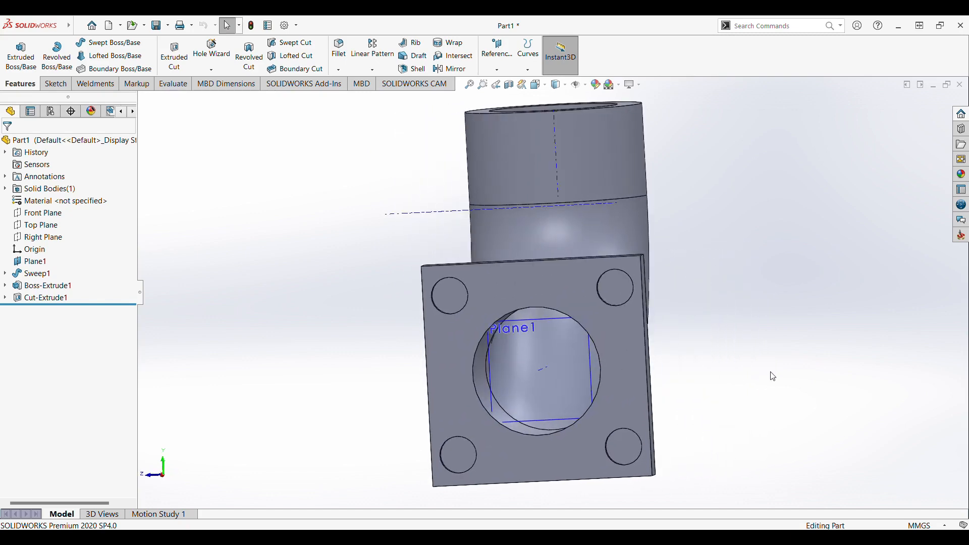
pyautogui.click(637, 376)
pyautogui.click(682, 351)
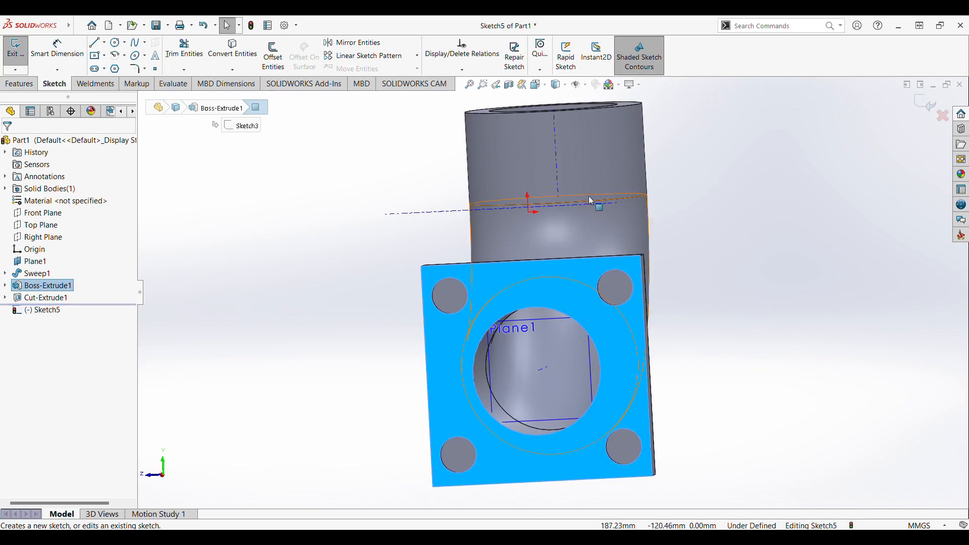
pyautogui.click(550, 91)
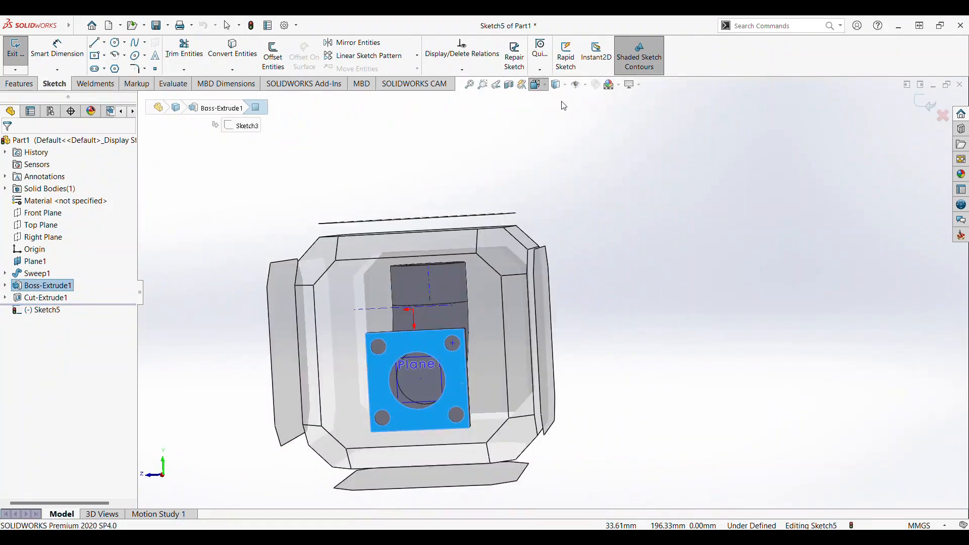
pyautogui.click(593, 143)
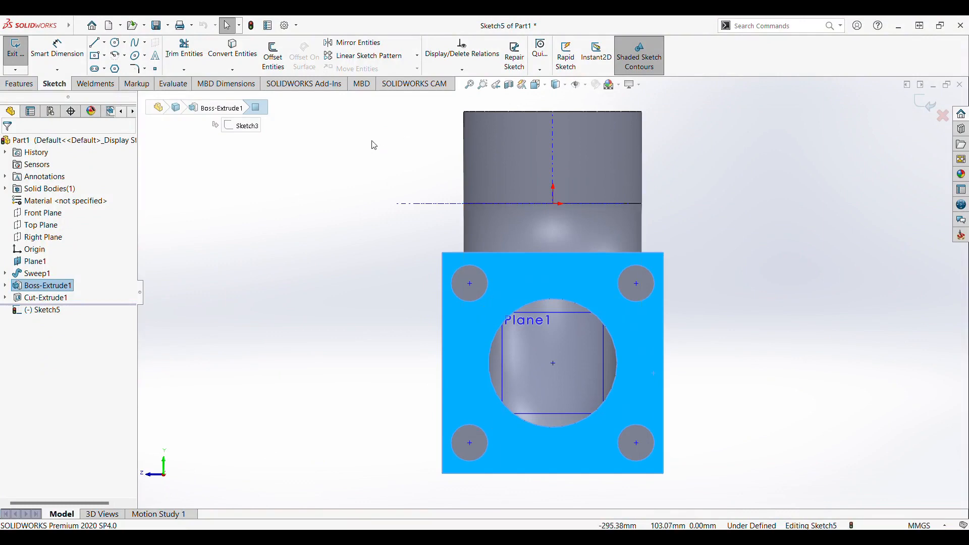
# - Draw four circles about 23 to 33 mm in diameter, one concentric with each corner recess of the flange
pyautogui.click(115, 43)
pyautogui.click(470, 284)
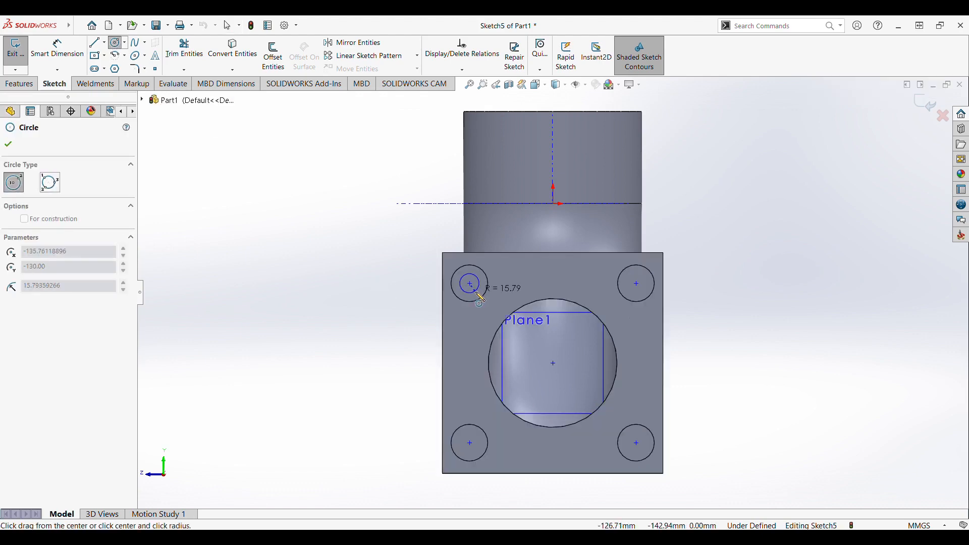
pyautogui.click(479, 298)
pyautogui.click(637, 283)
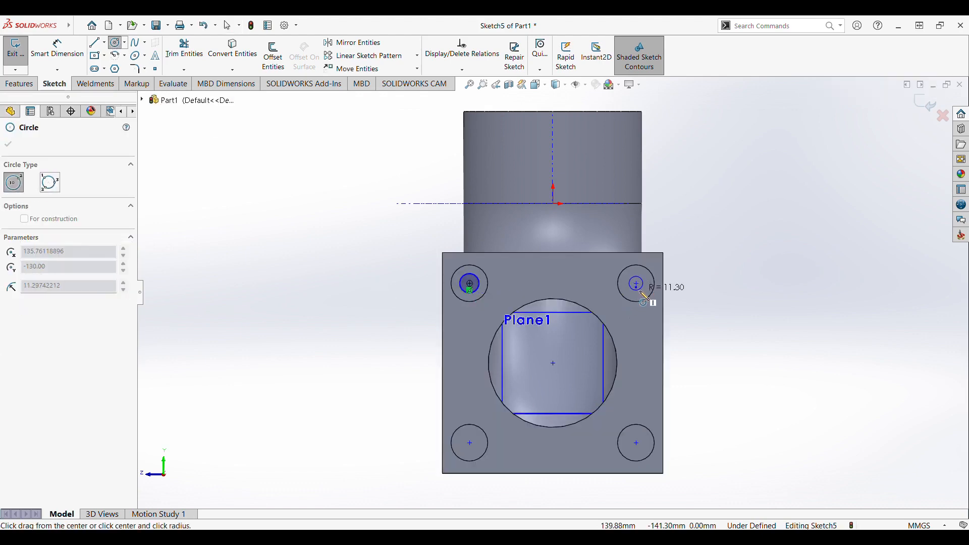
pyautogui.click(645, 297)
pyautogui.click(470, 443)
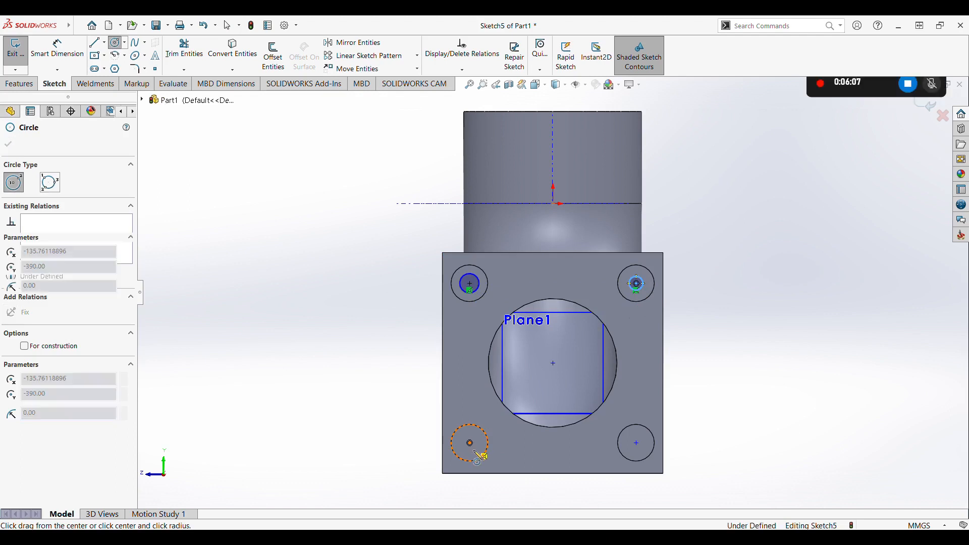
pyautogui.click(480, 456)
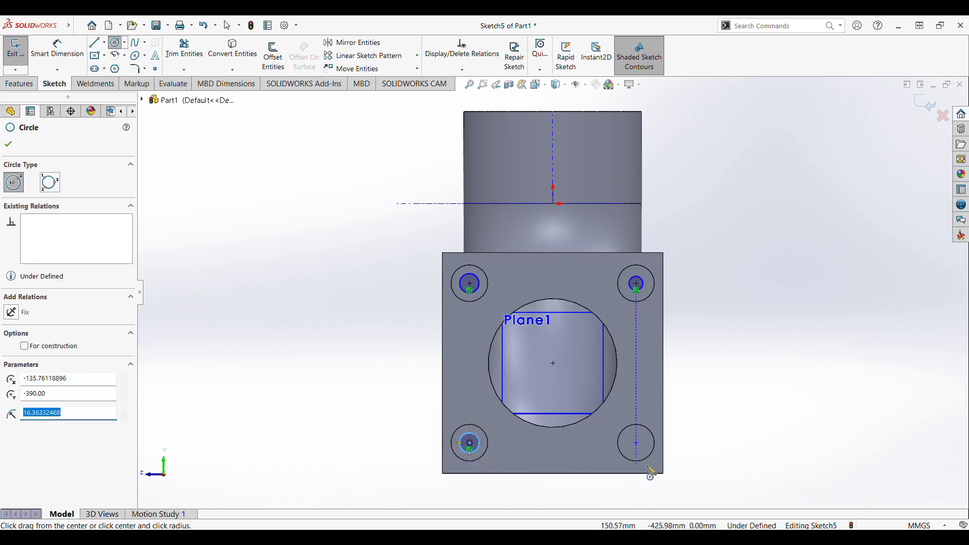
pyautogui.click(636, 443)
pyautogui.click(642, 455)
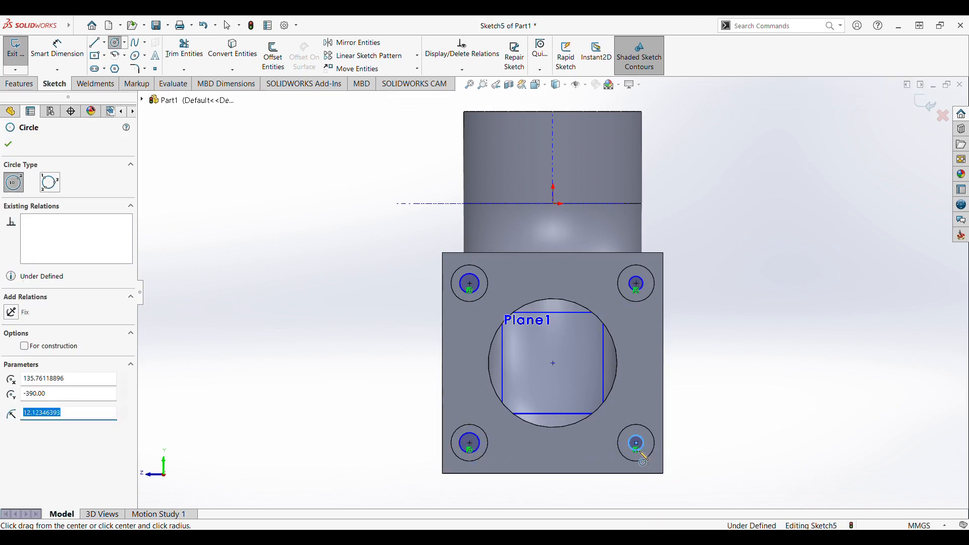
pyautogui.press('Escape')
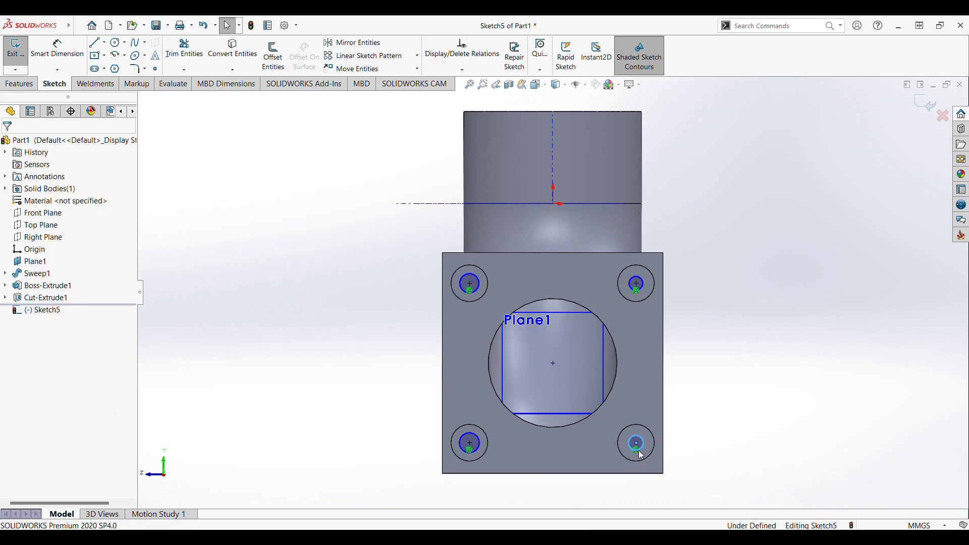
# - Dimension the sketch circle in the flange's upper-right recess to a 30 mm diameter
pyautogui.click(55, 51)
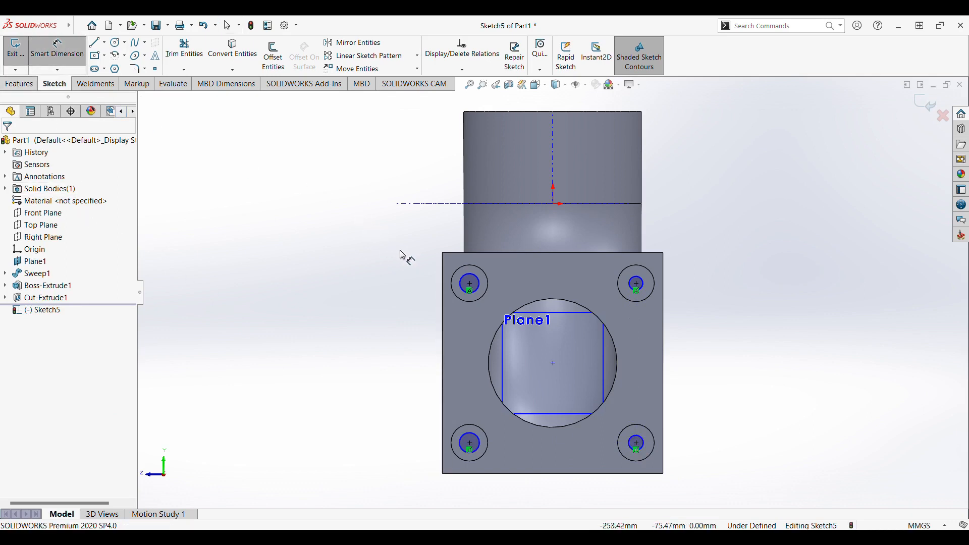
pyautogui.click(647, 288)
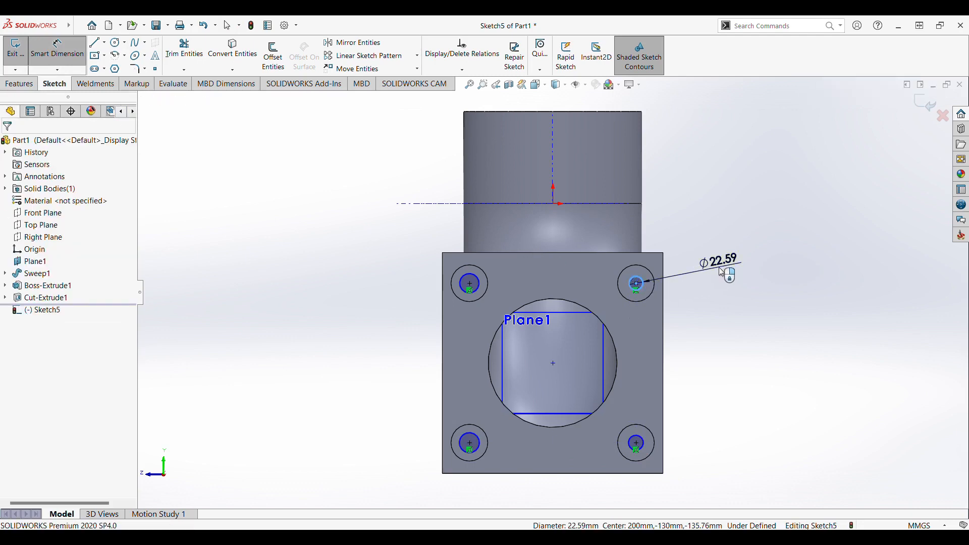
pyautogui.click(721, 272)
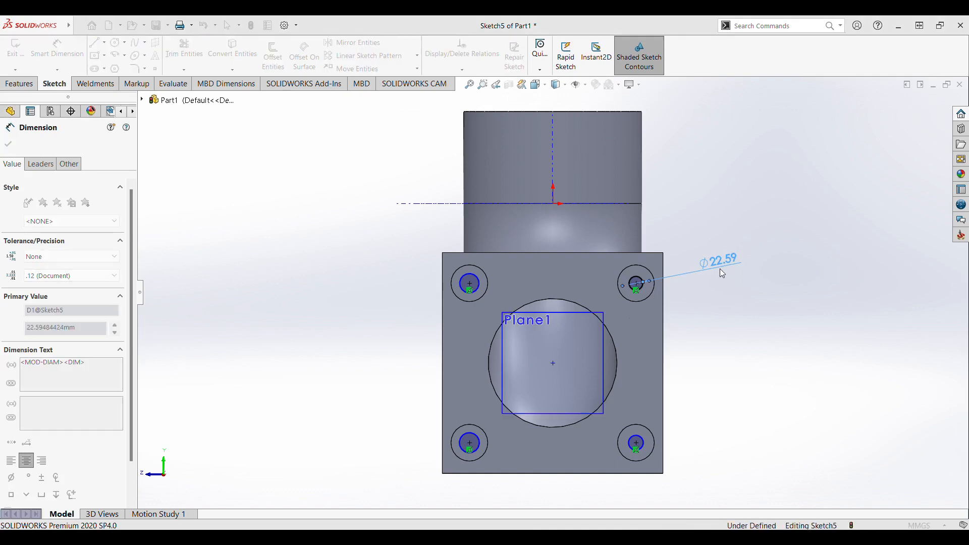
pyautogui.write('30')
pyautogui.press('Return')
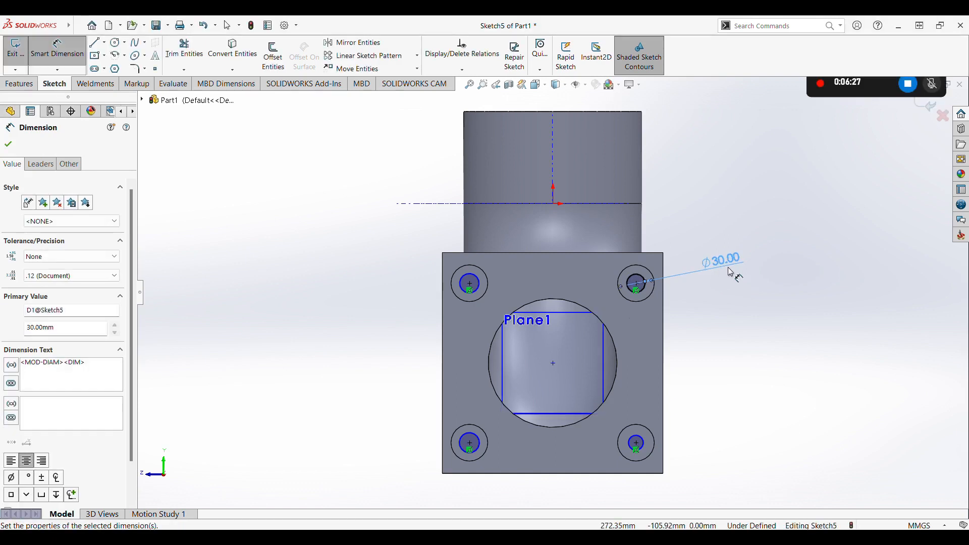
pyautogui.click(9, 146)
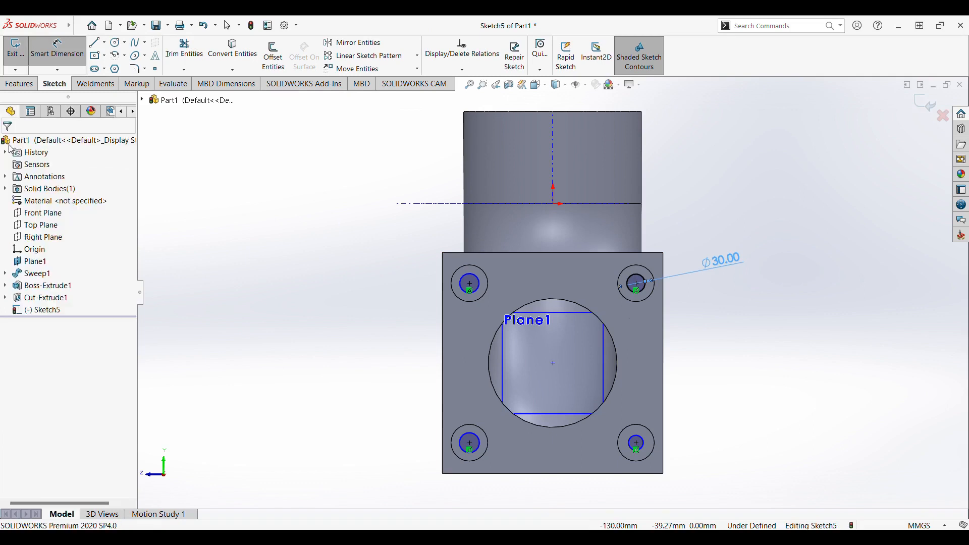
pyautogui.press('Escape')
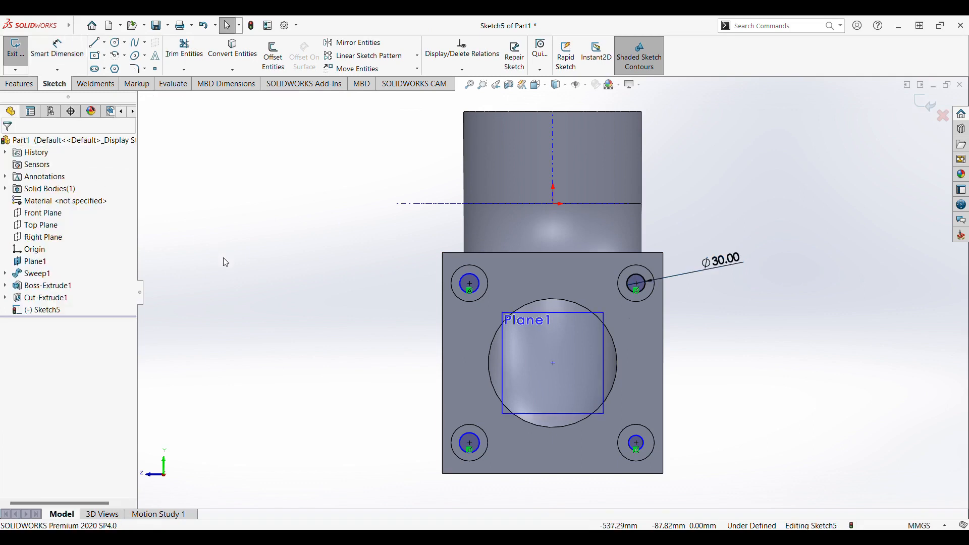
pyautogui.click(480, 287)
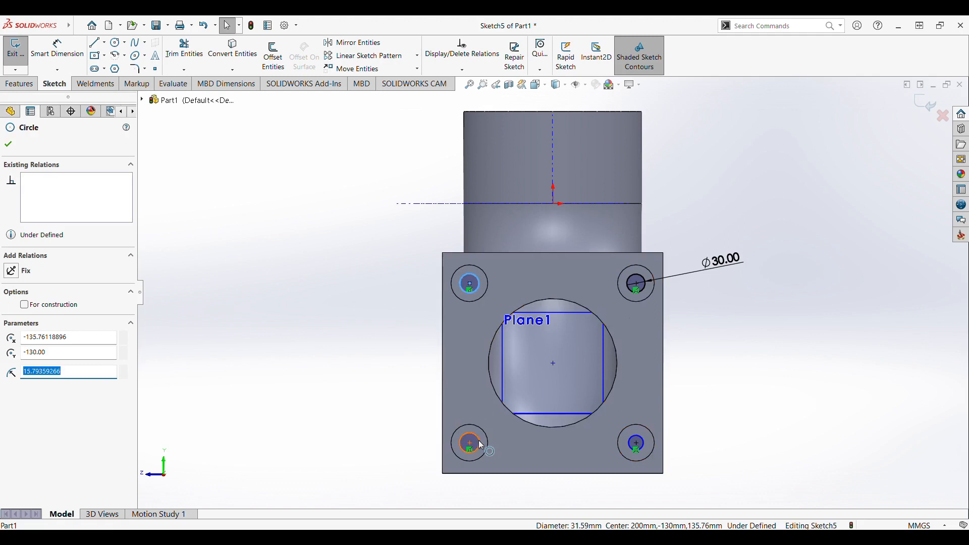
pyautogui.keyDown('ctrl'); pyautogui.click(478, 441); pyautogui.keyUp('ctrl')
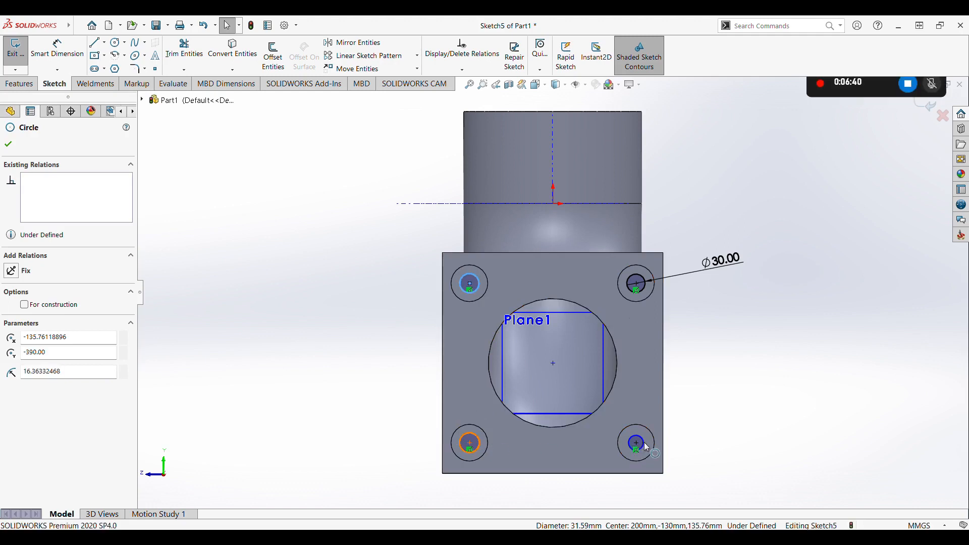
pyautogui.keyDown('ctrl'); pyautogui.click(645, 443); pyautogui.keyUp('ctrl')
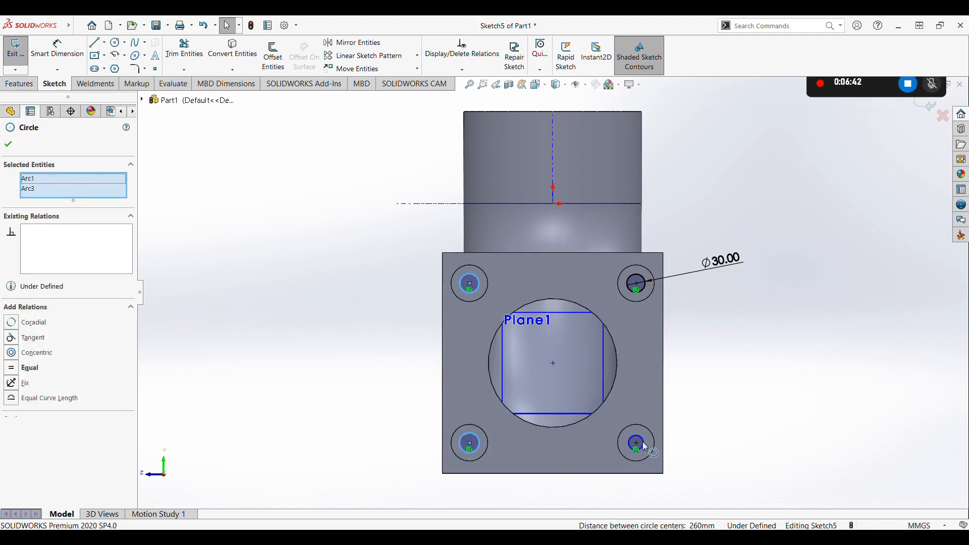
pyautogui.click(644, 444)
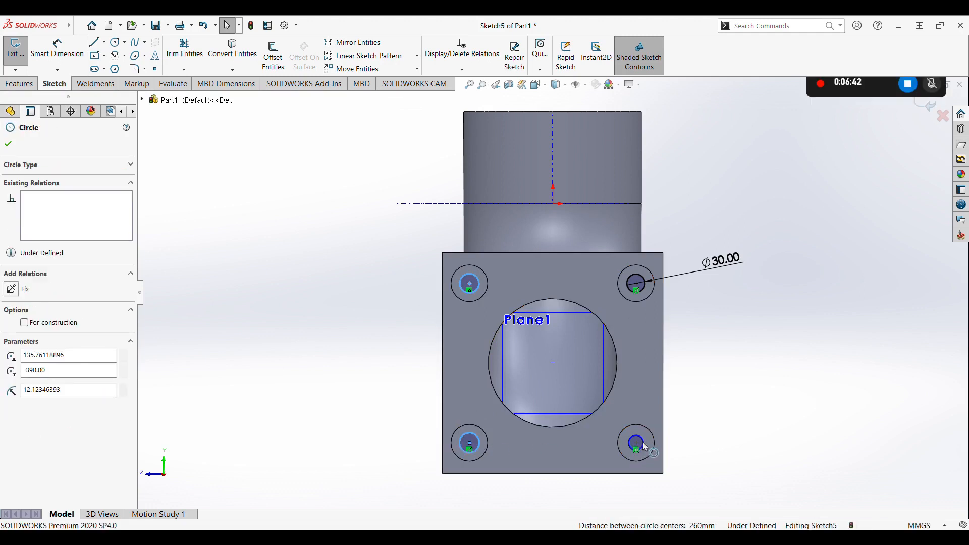
pyautogui.keyDown('ctrl'); pyautogui.click(644, 290); pyautogui.keyUp('ctrl')
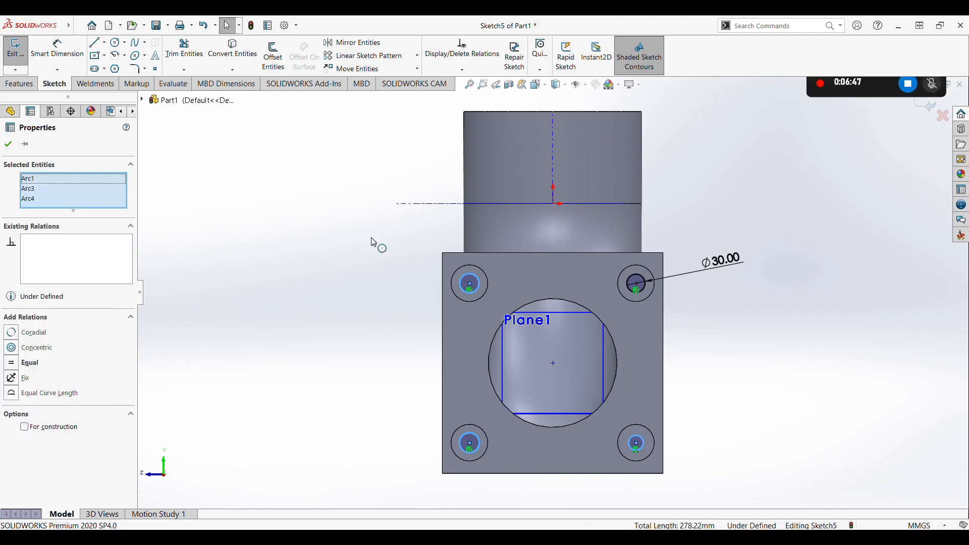
pyautogui.click(426, 219)
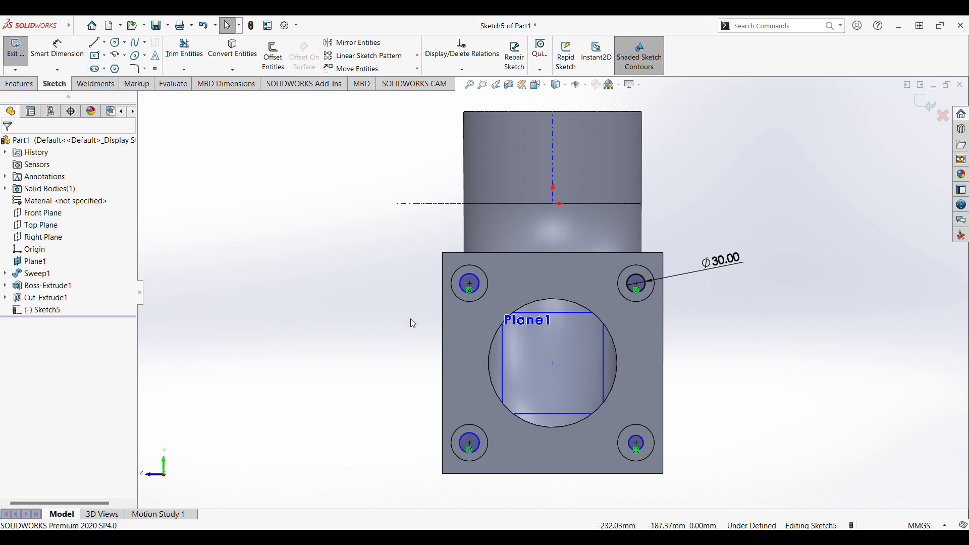
# - Apply an Equal relation to the four inner circles so all match the 30 mm circle
pyautogui.click(479, 291)
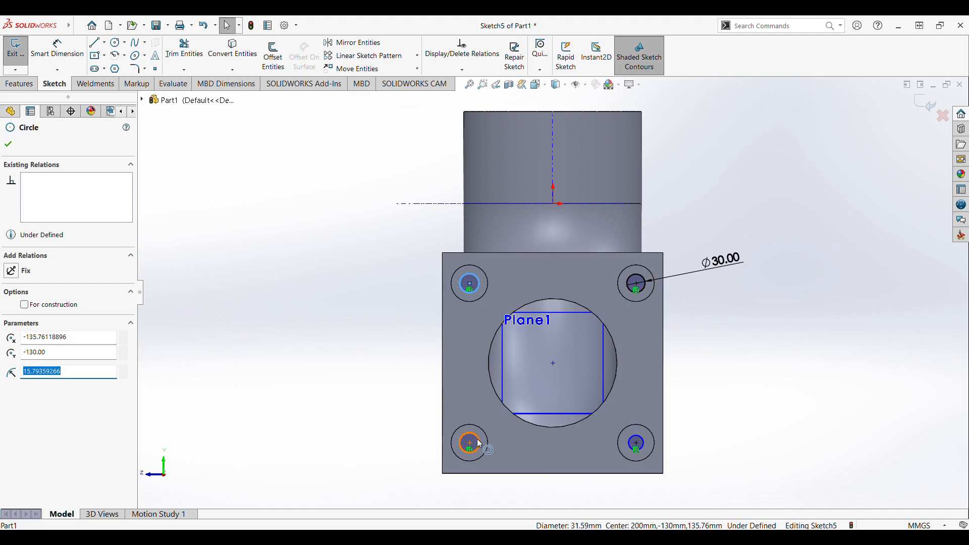
pyautogui.click(480, 444)
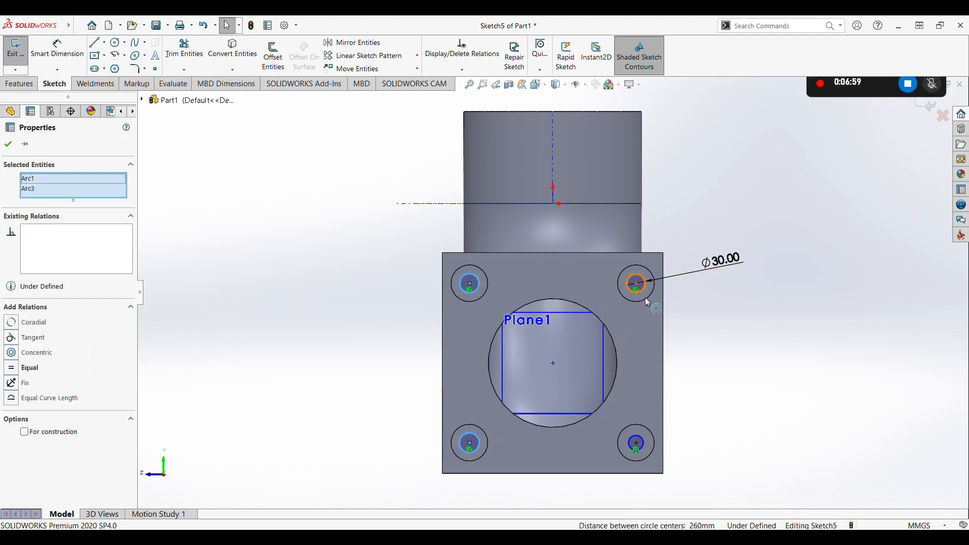
pyautogui.keyDown('ctrl'); pyautogui.click(643, 442); pyautogui.keyUp('ctrl')
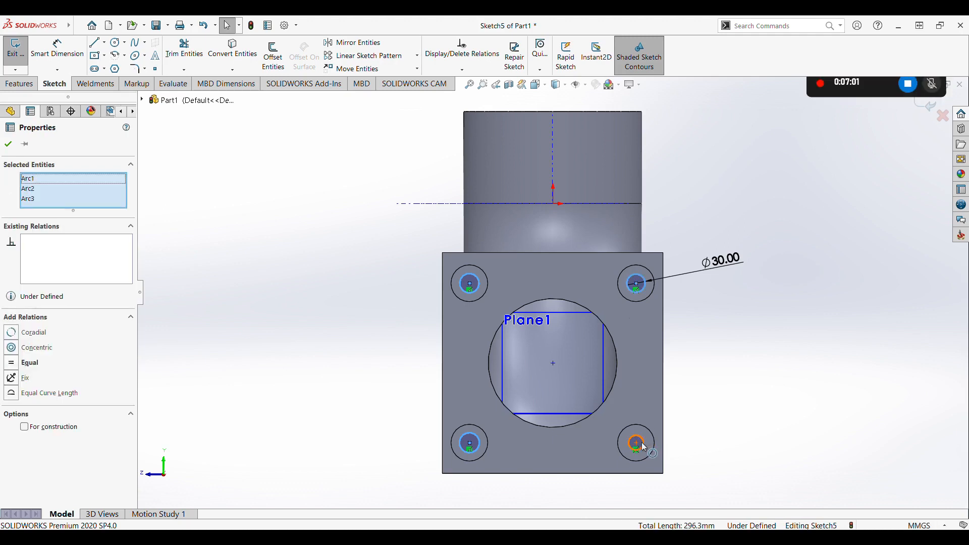
pyautogui.press('Escape')
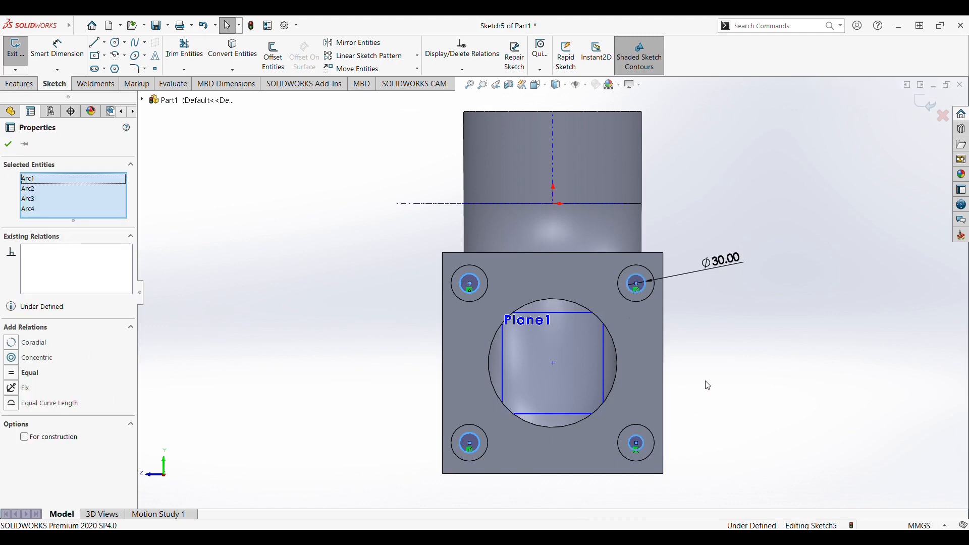
pyautogui.click(11, 376)
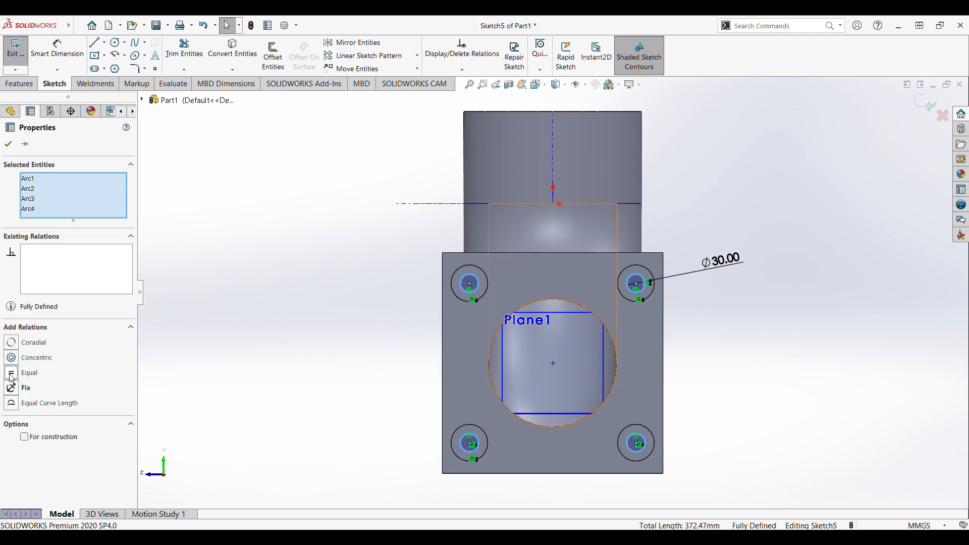
pyautogui.click(8, 144)
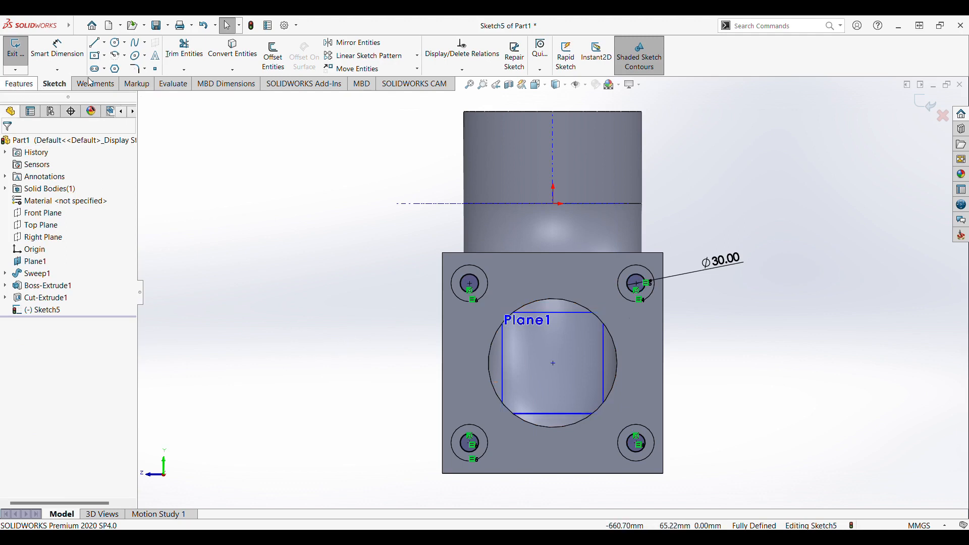
# - Cut-extrude the four 30 mm circles through the flange with the Up To Next end condition
pyautogui.click(15, 85)
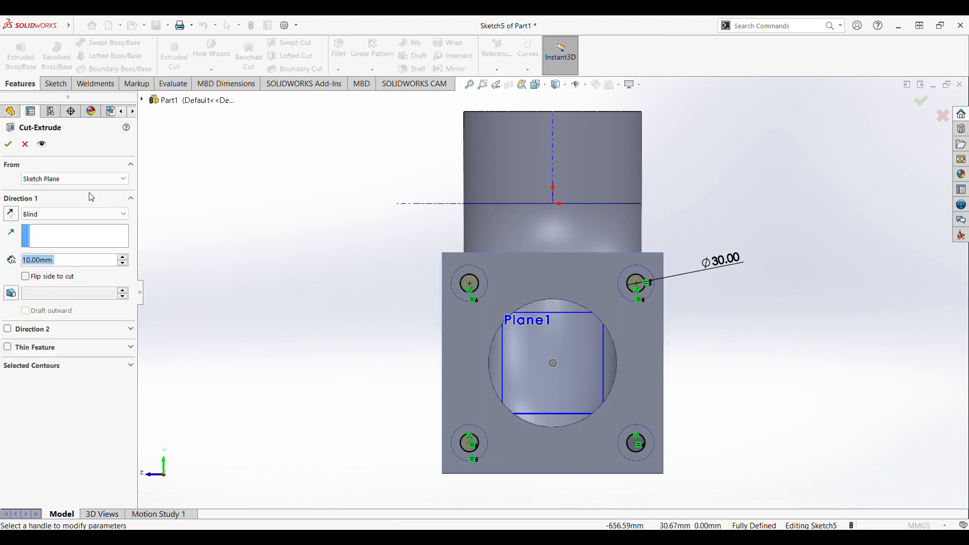
pyautogui.click(76, 216)
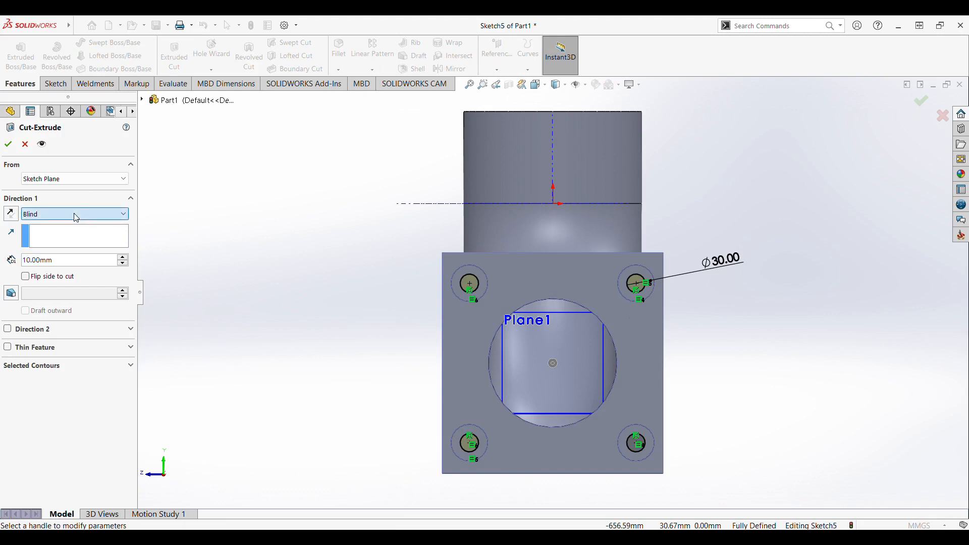
pyautogui.click(58, 254)
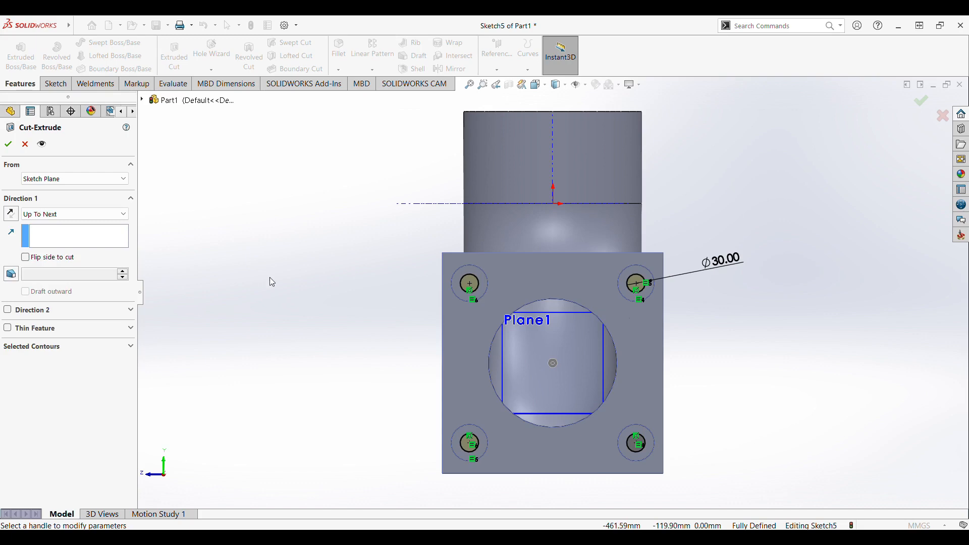
pyautogui.moveTo(272, 282); pyautogui.dragTo(311, 288, button='middle')
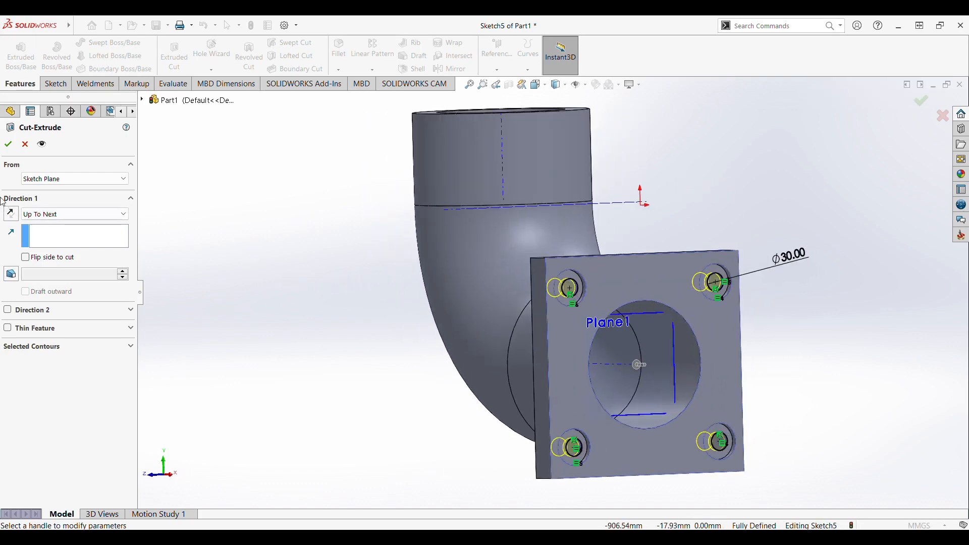
pyautogui.click(8, 144)
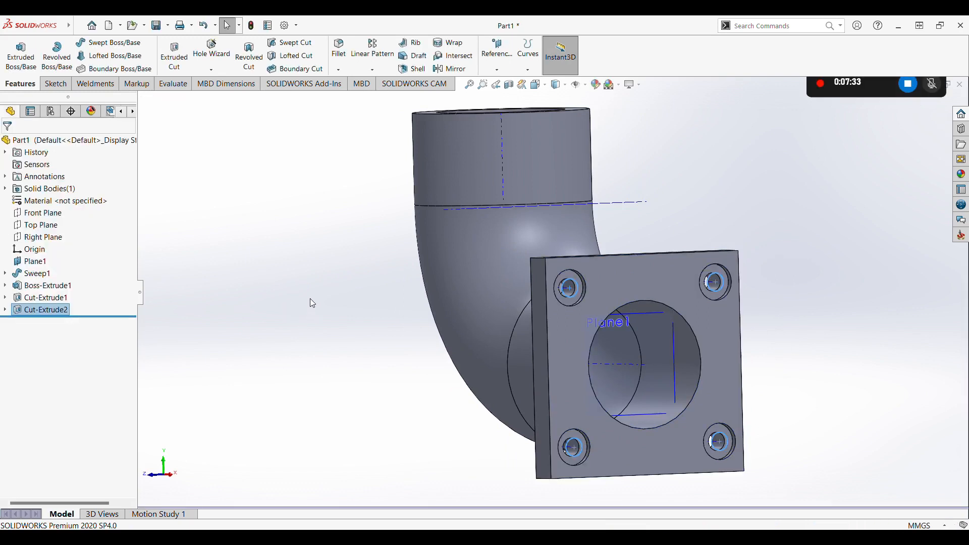
pyautogui.moveTo(320, 285); pyautogui.dragTo(296, 305, button='middle')
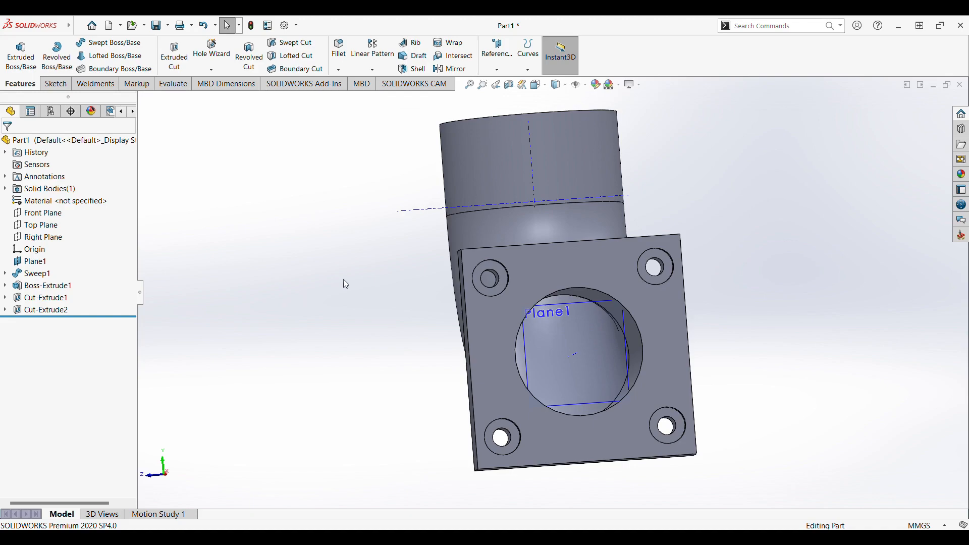
# - Create a mid-plane reference plane between the Right Plane and the Top Plane
pyautogui.click(547, 91)
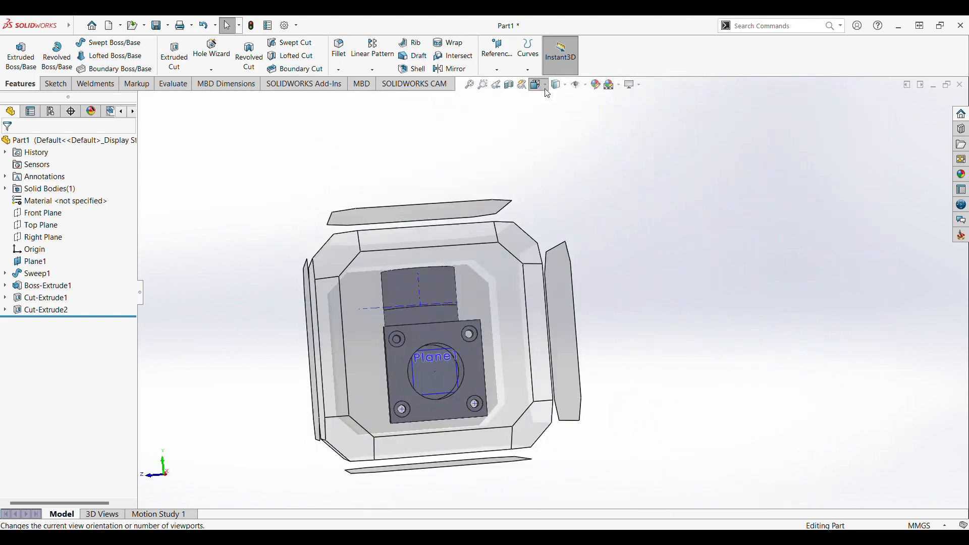
pyautogui.hotkey('ctrl', '1')
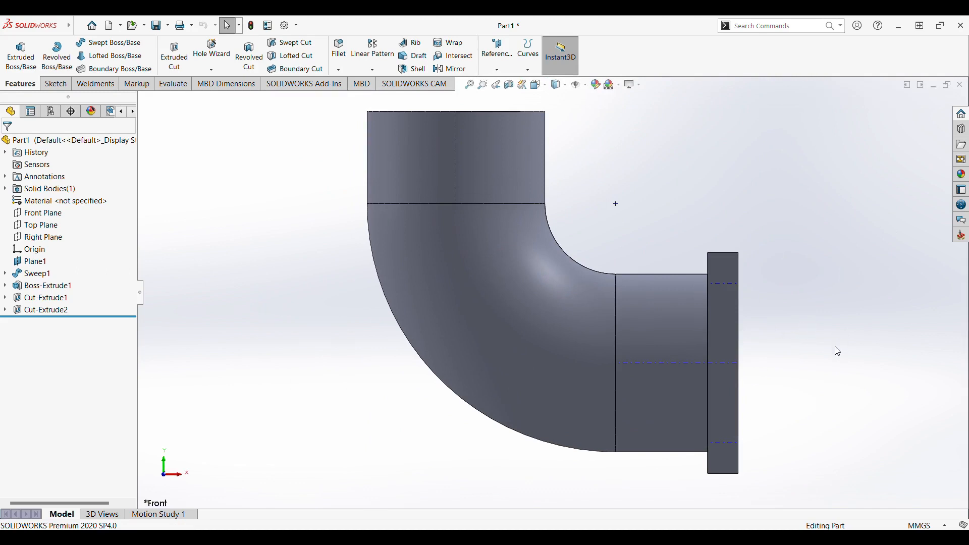
pyautogui.moveTo(838, 350); pyautogui.dragTo(759, 354, button='middle')
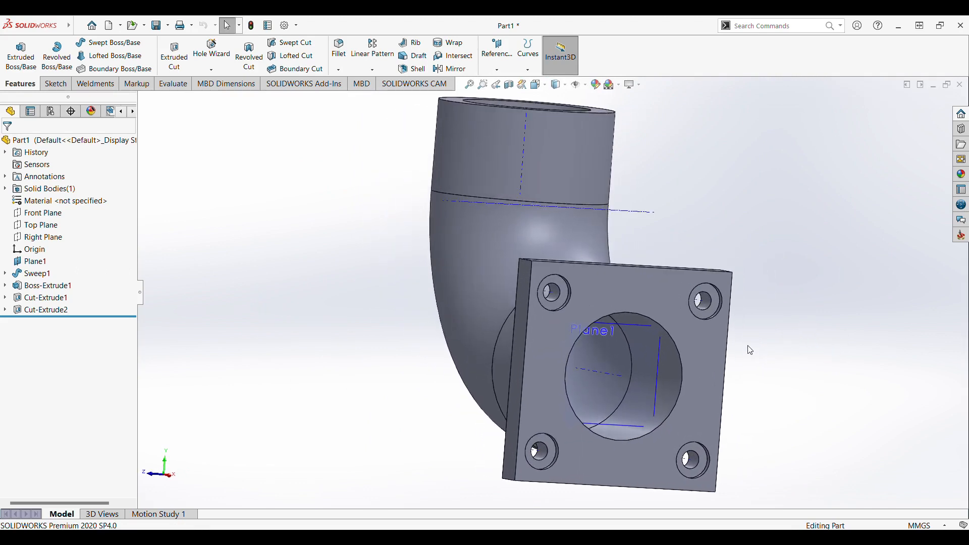
pyautogui.click(538, 84)
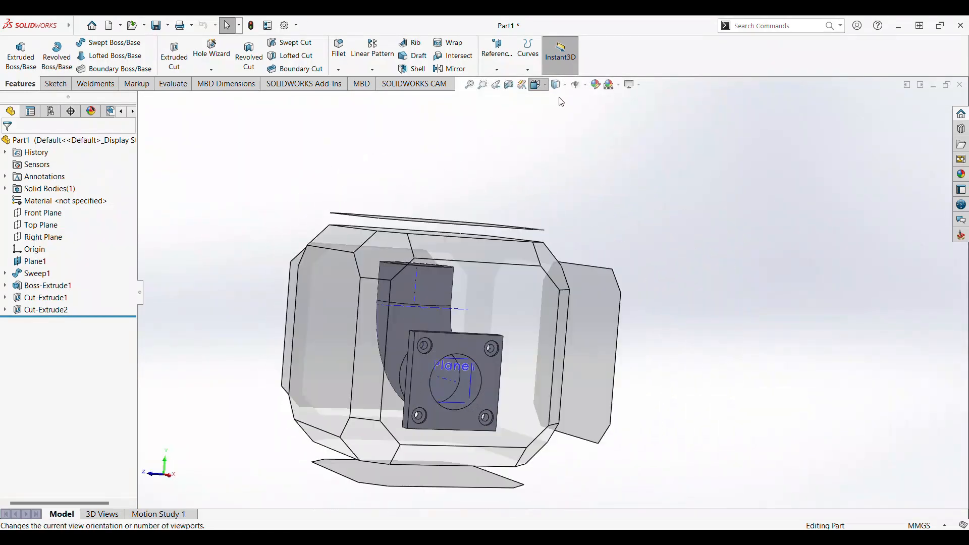
pyautogui.click(588, 113)
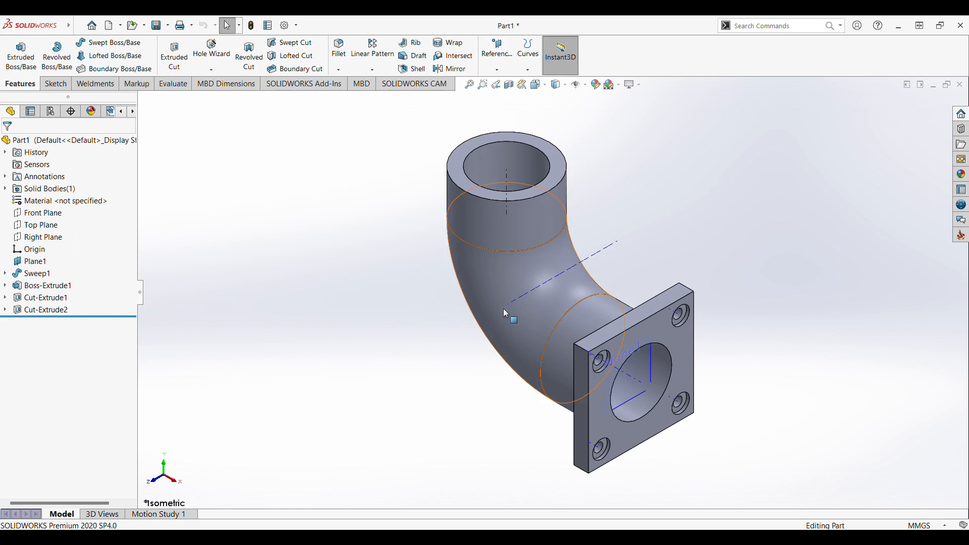
pyautogui.click(497, 50)
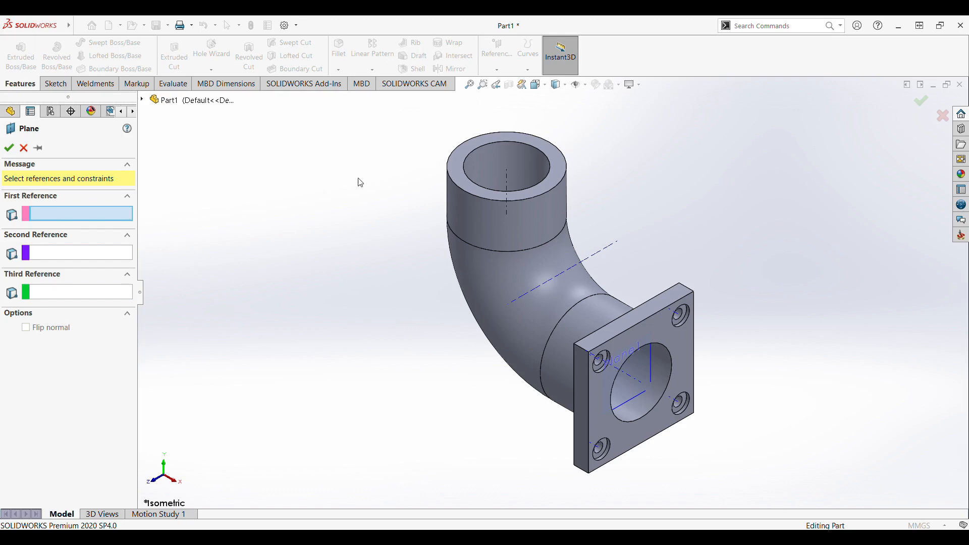
pyautogui.click(143, 99)
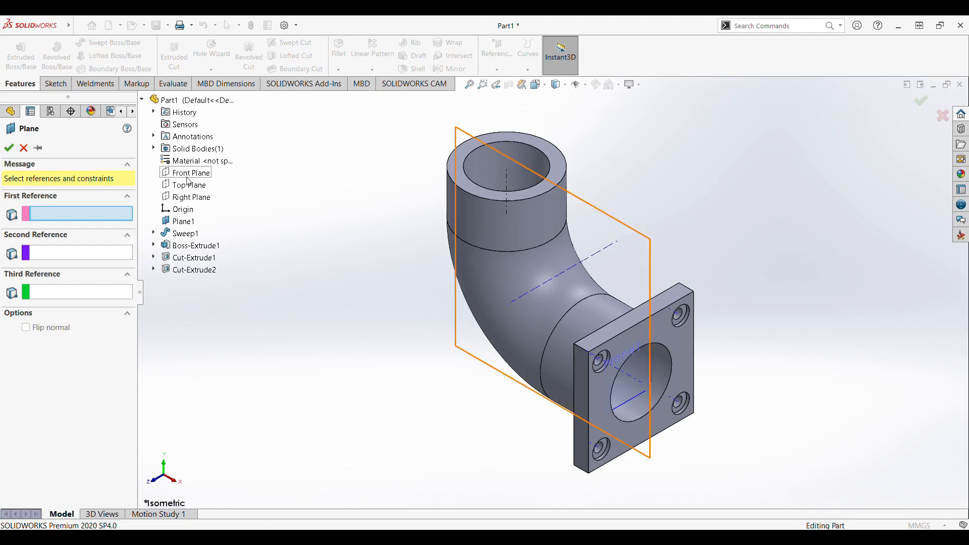
pyautogui.click(187, 200)
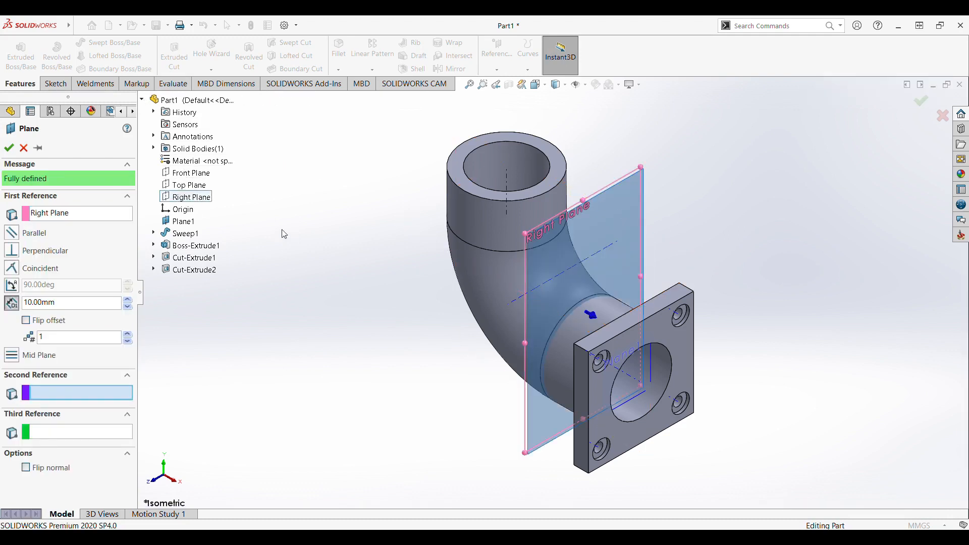
pyautogui.click(180, 188)
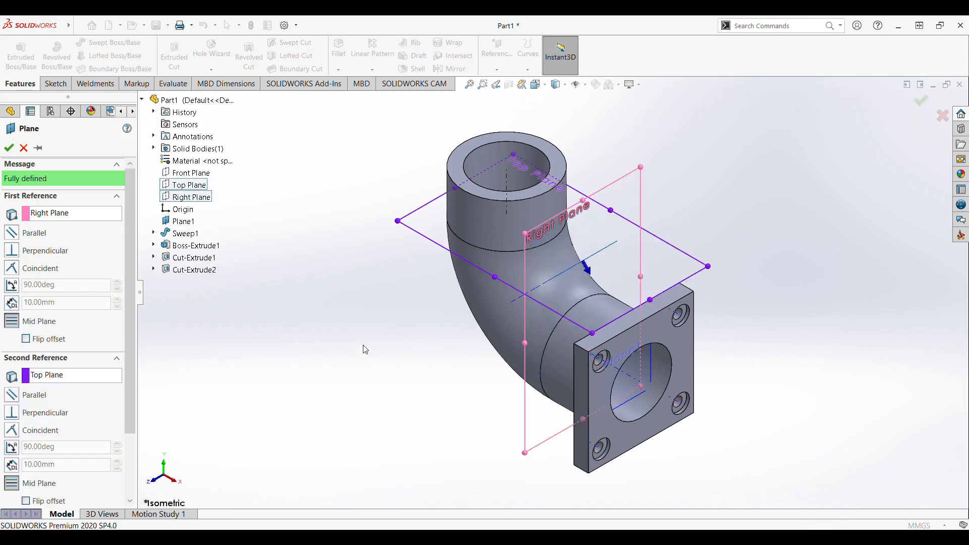
pyautogui.press('Return')
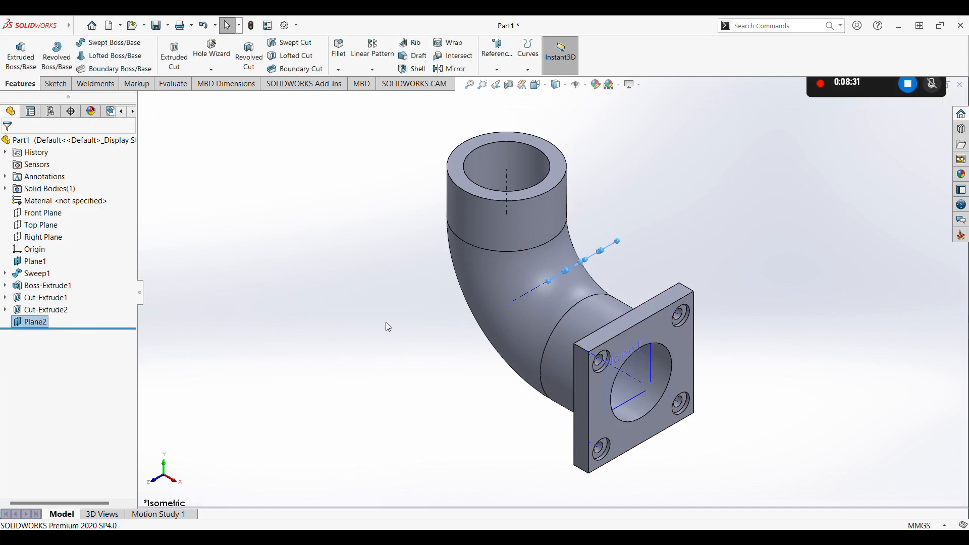
pyautogui.moveTo(388, 327); pyautogui.dragTo(407, 258, button='middle')
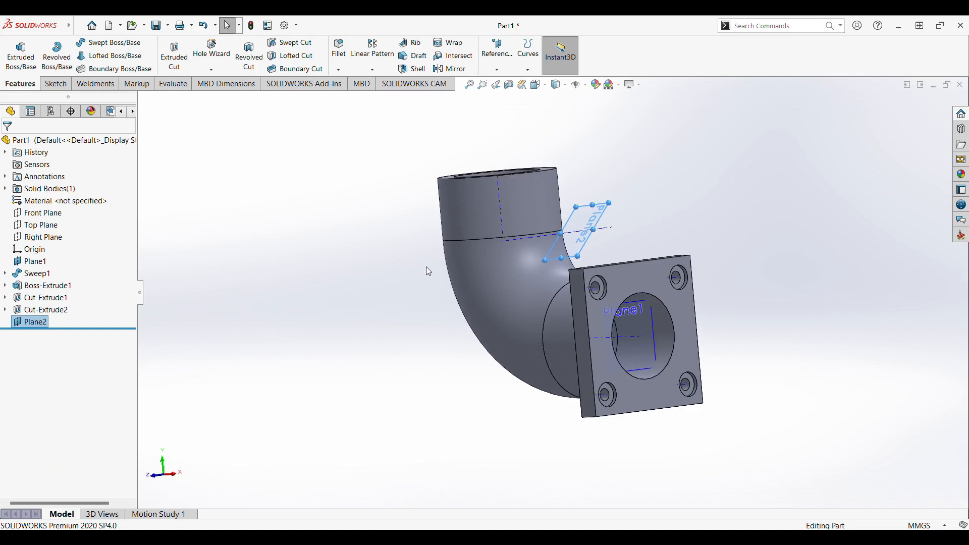
# - Mirror the flange extrusion and its two hole cuts about the angled mid-plane onto the elbow's other end
pyautogui.moveTo(447, 329); pyautogui.dragTo(626, 226, button='middle')
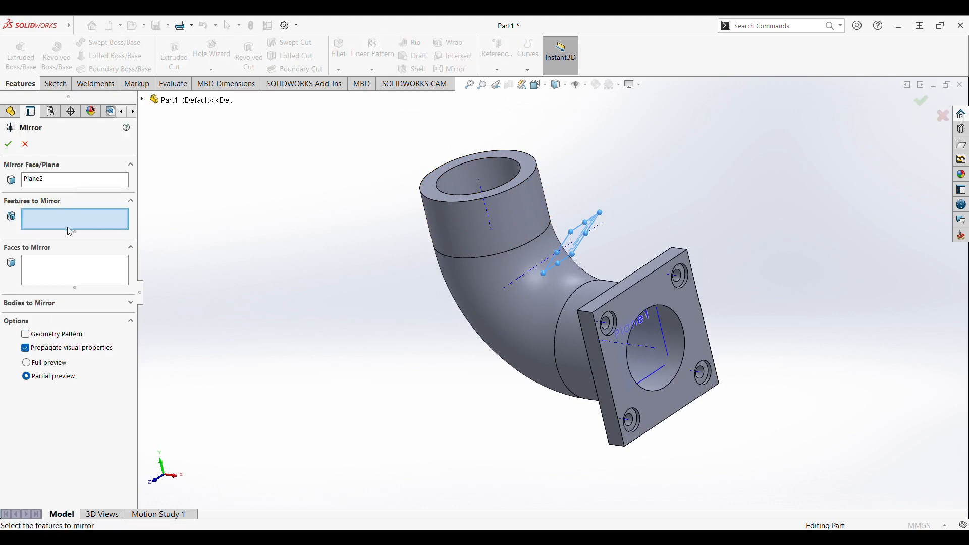
pyautogui.moveTo(284, 294); pyautogui.dragTo(320, 248, button='middle')
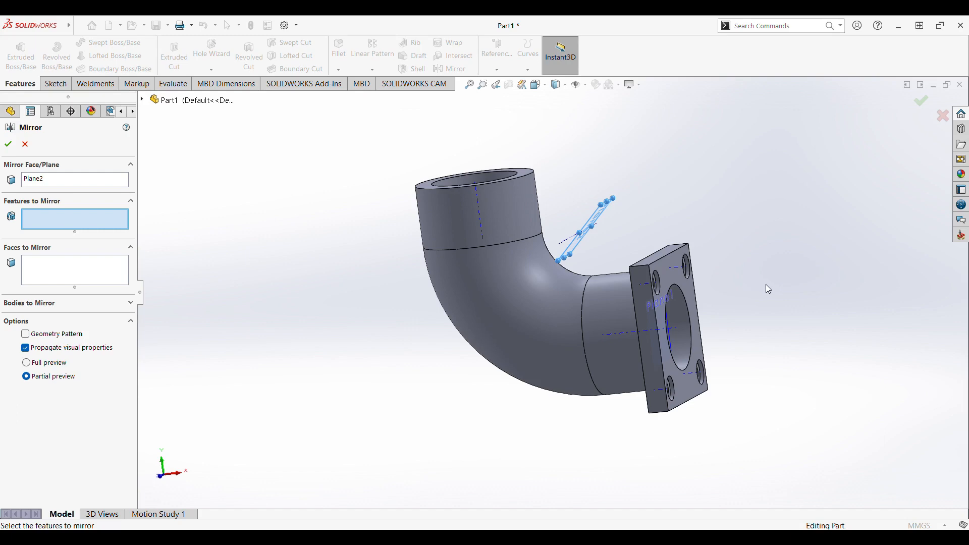
pyautogui.click(144, 100)
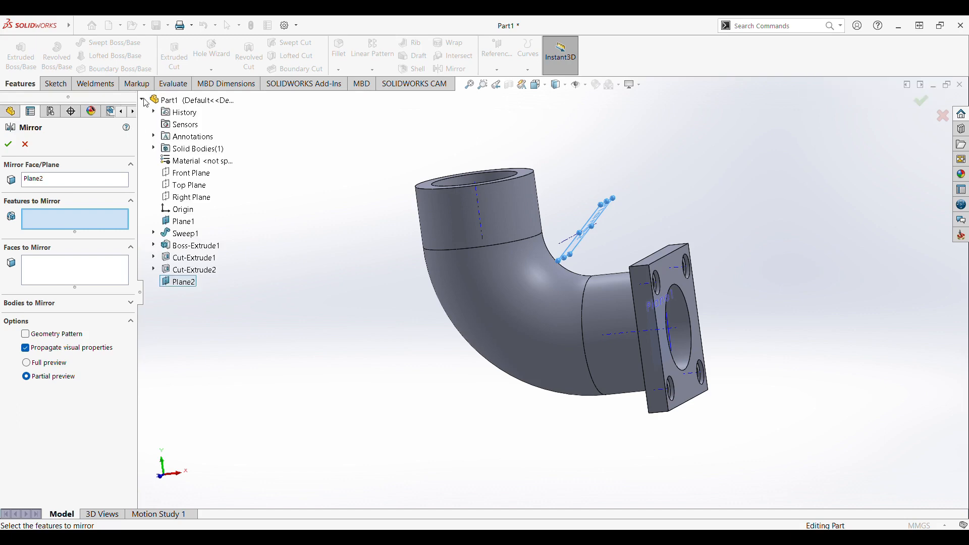
pyautogui.click(185, 249)
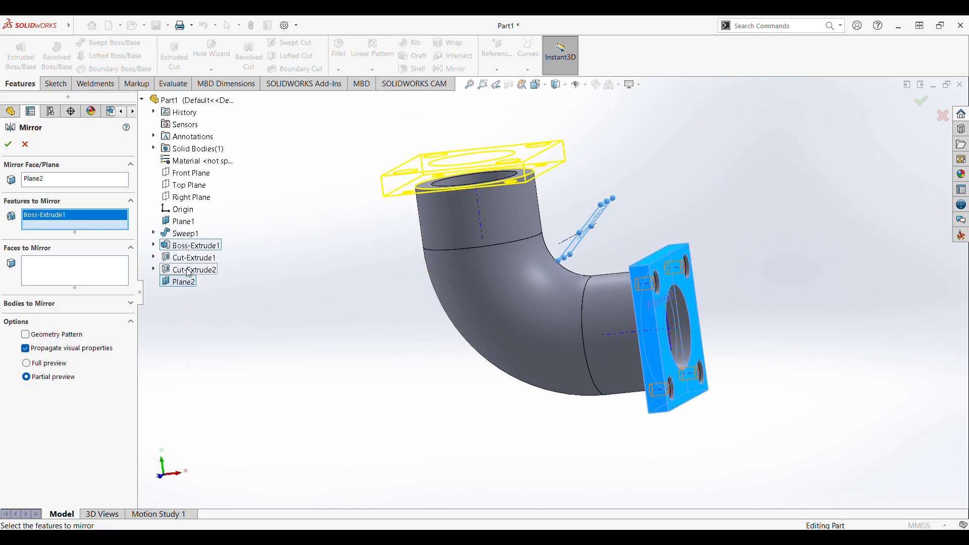
pyautogui.click(195, 258)
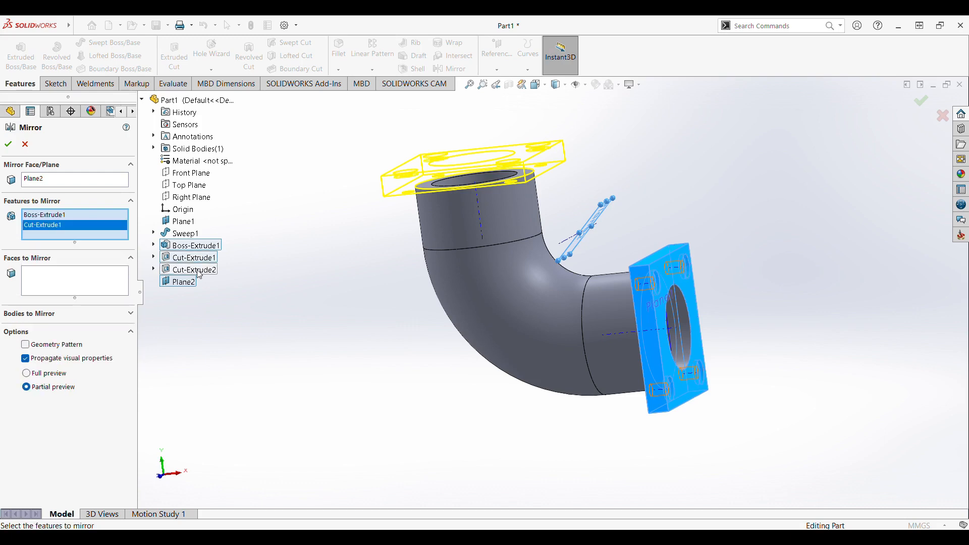
pyautogui.click(190, 271)
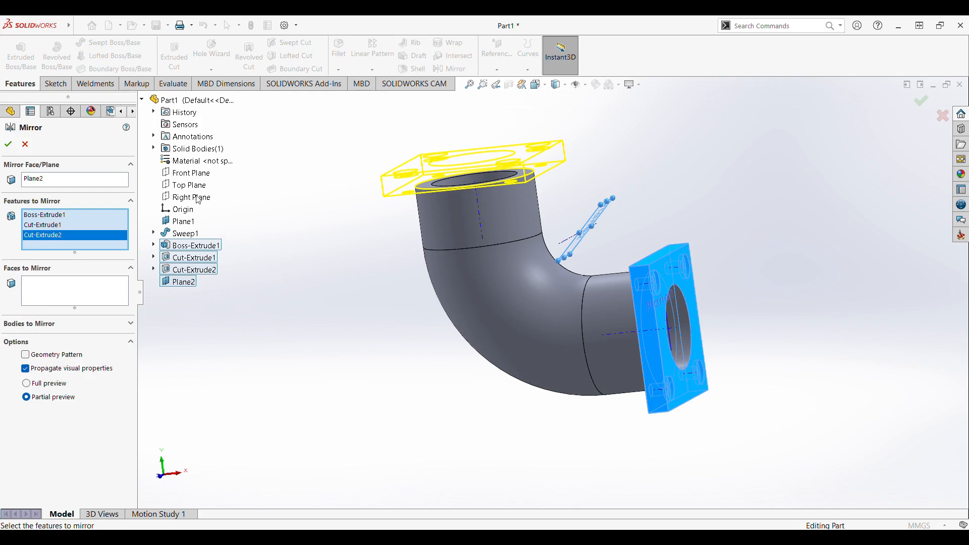
pyautogui.click(8, 144)
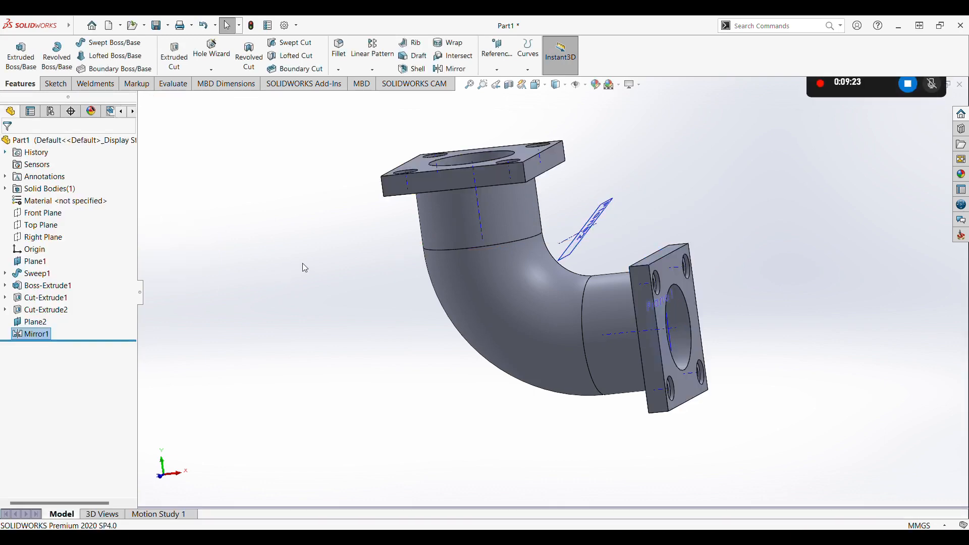
# - Inspect the mirrored flange from several sides and set the part to the isometric view
pyautogui.moveTo(319, 269); pyautogui.dragTo(235, 381, button='middle')
pyautogui.moveTo(608, 183); pyautogui.dragTo(573, 112, button='middle')
pyautogui.click(545, 89)
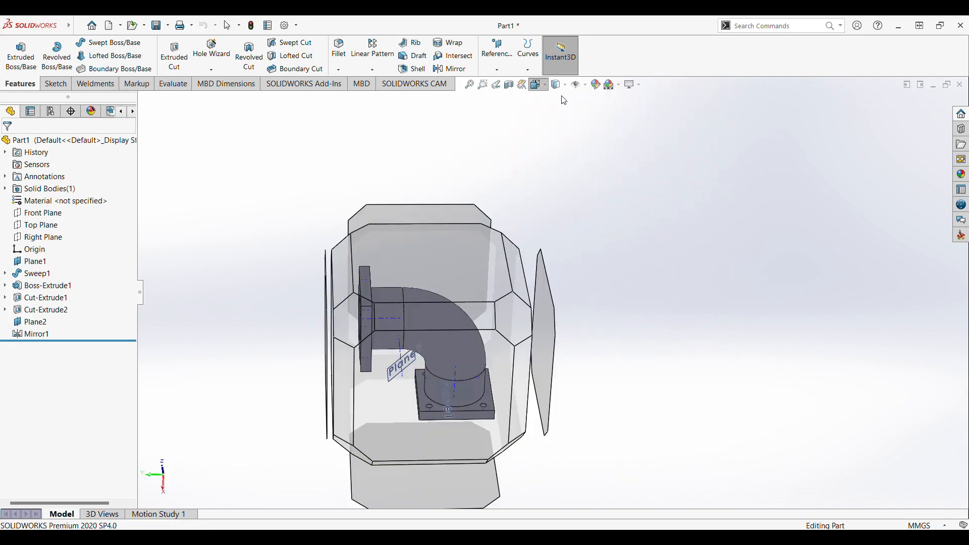
pyautogui.click(597, 109)
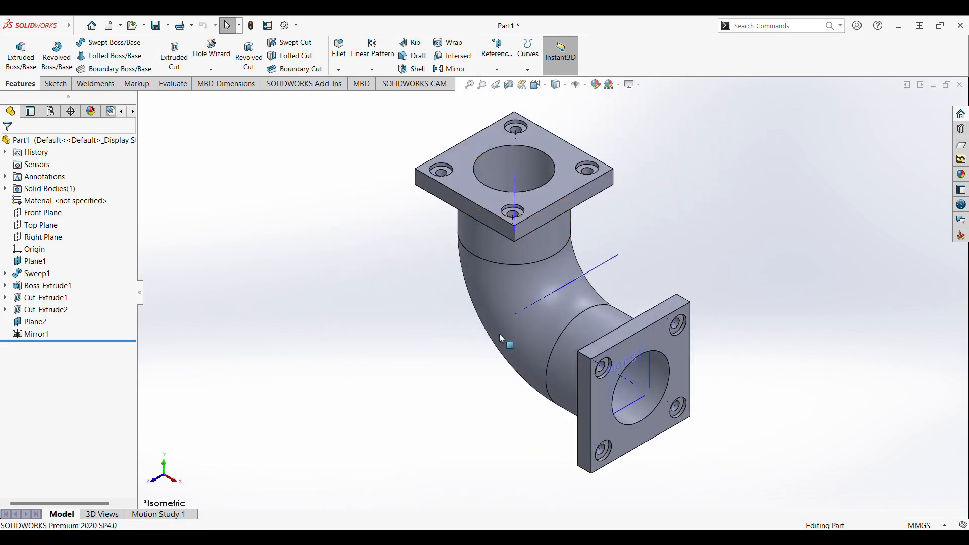
# - Fillet the four corner edges of the original square flange with a 20 mm radius
pyautogui.moveTo(672, 258); pyautogui.dragTo(680, 190, button='middle')
pyautogui.moveTo(702, 241); pyautogui.dragTo(711, 153, button='middle')
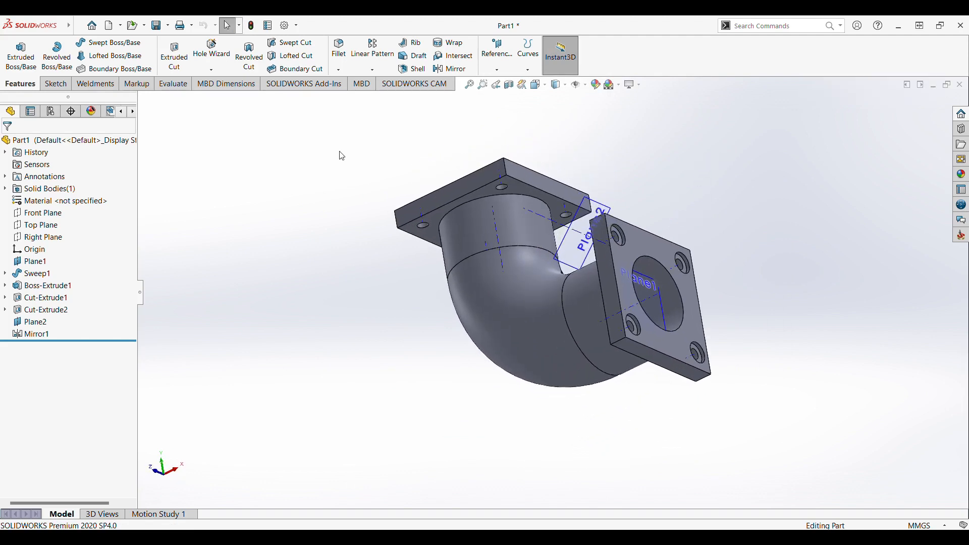
pyautogui.click(339, 48)
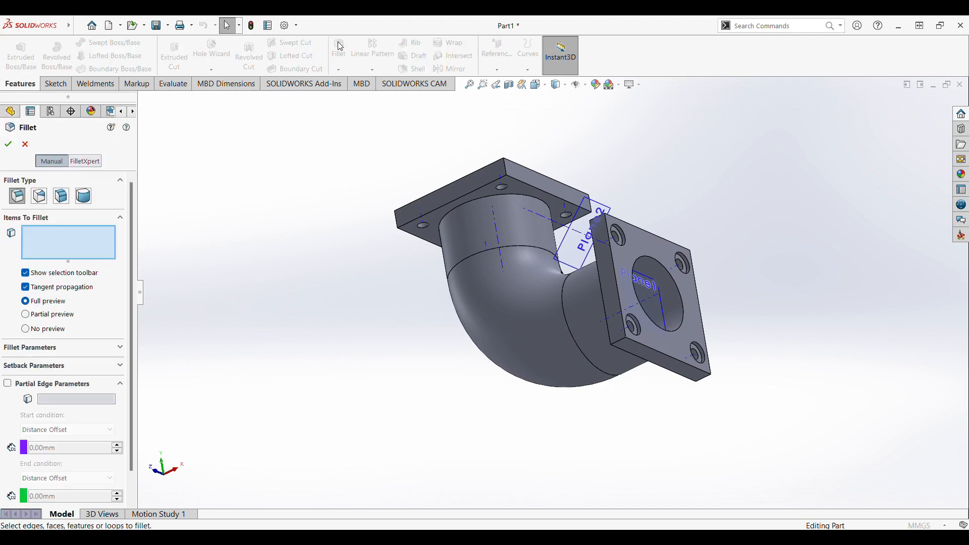
pyautogui.click(620, 345)
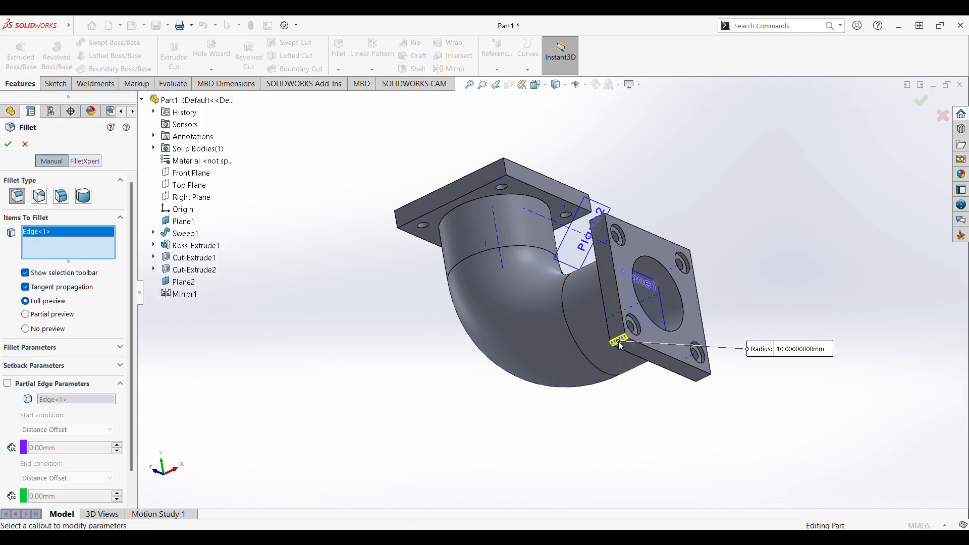
pyautogui.click(650, 315)
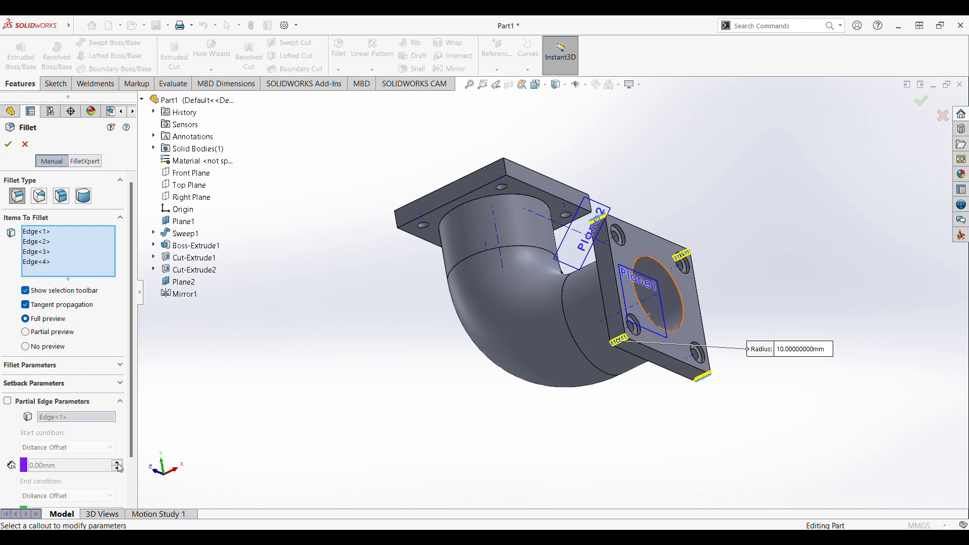
pyautogui.moveTo(513, 430); pyautogui.dragTo(513, 384, button='middle')
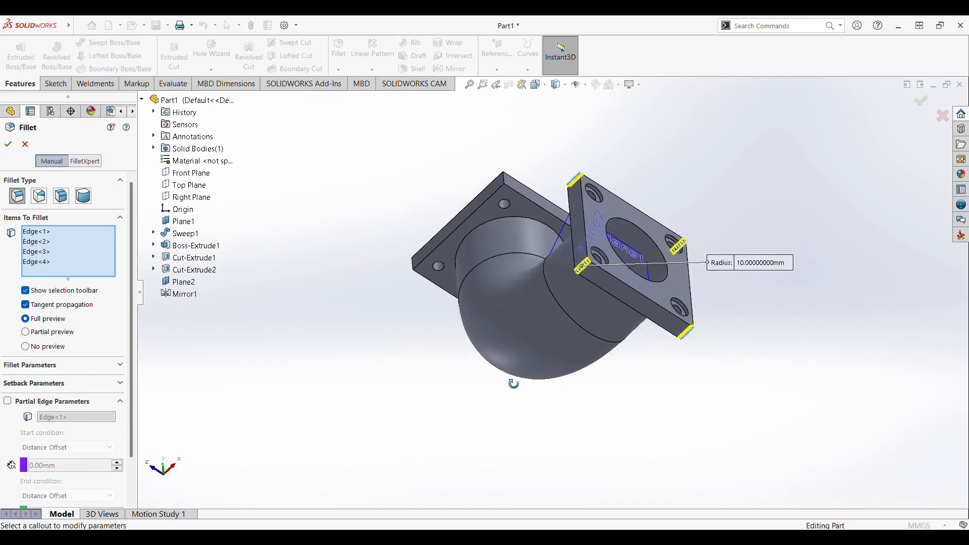
pyautogui.click(759, 267)
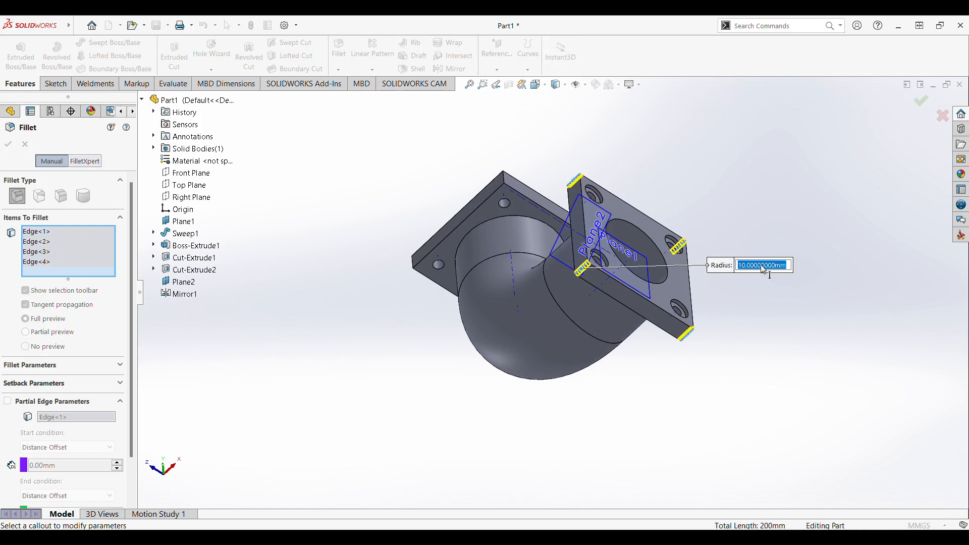
pyautogui.write('20')
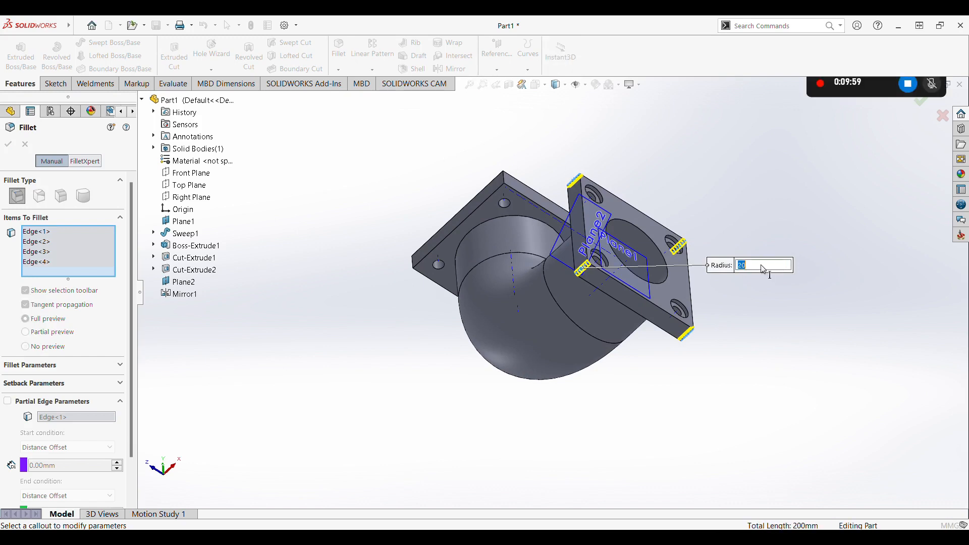
pyautogui.press('Return')
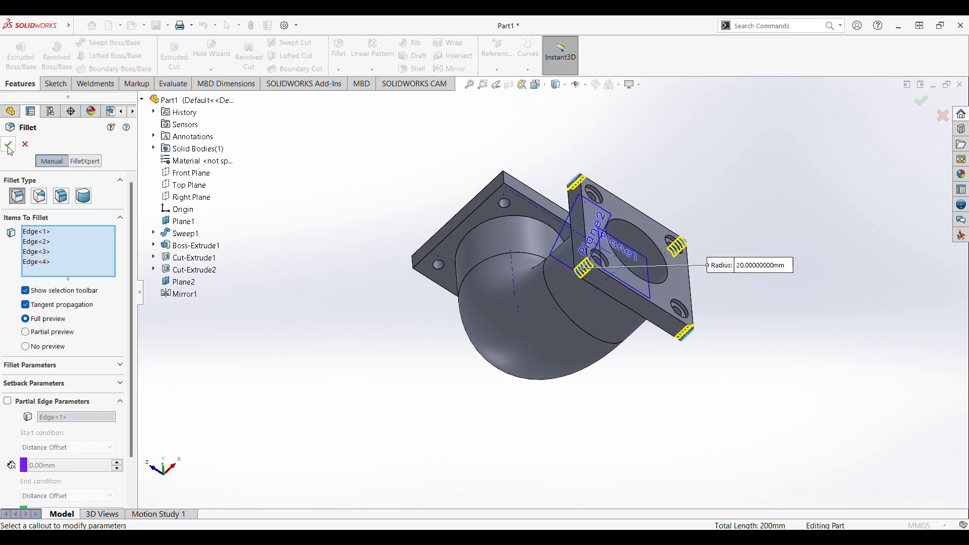
pyautogui.click(9, 147)
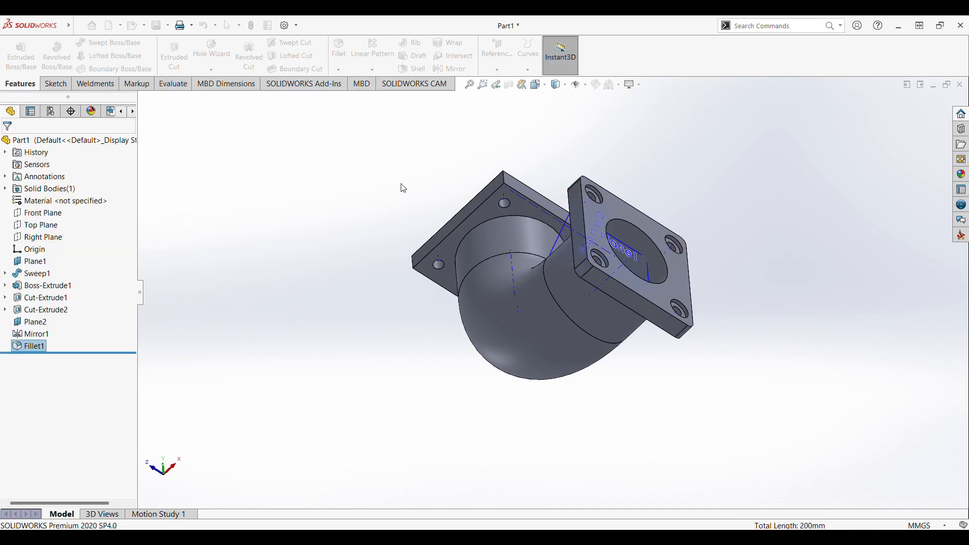
# - Fillet the four corner edges of the mirrored upper flange with a 20 mm radius
pyautogui.moveTo(519, 165); pyautogui.dragTo(566, 255, button='middle')
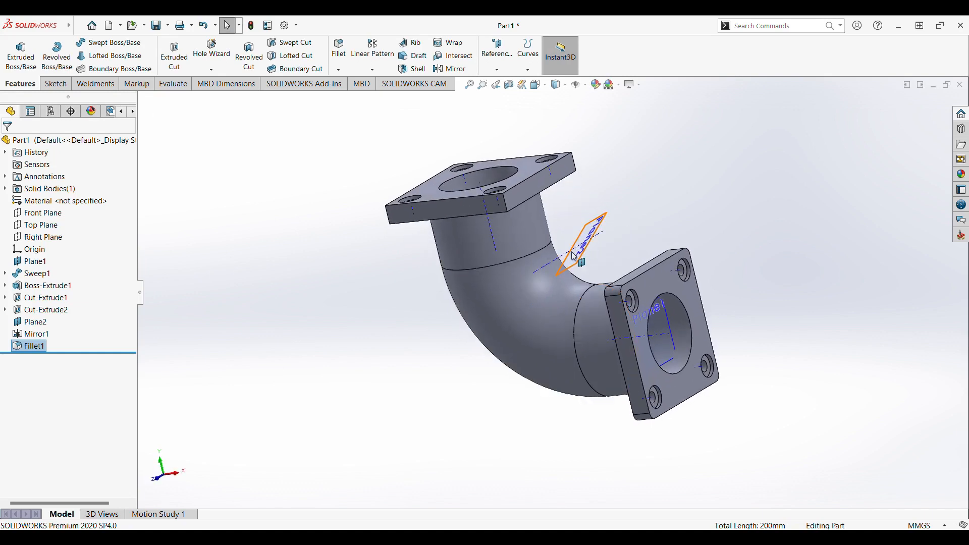
pyautogui.click(506, 203)
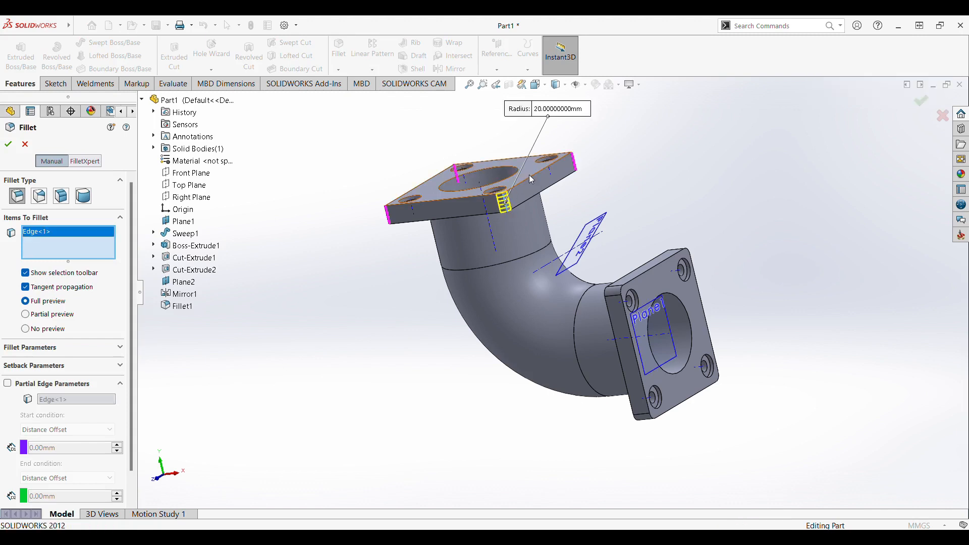
pyautogui.click(531, 175)
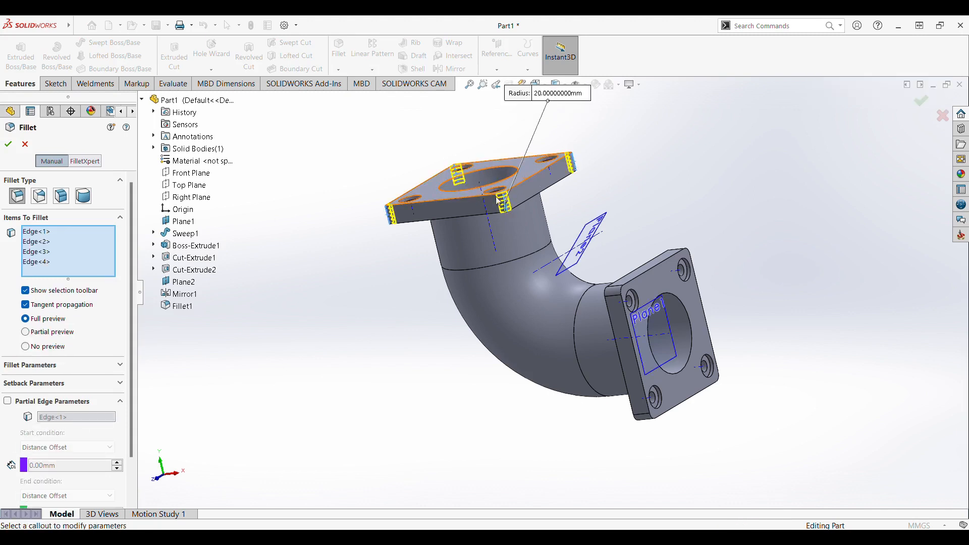
pyautogui.click(8, 144)
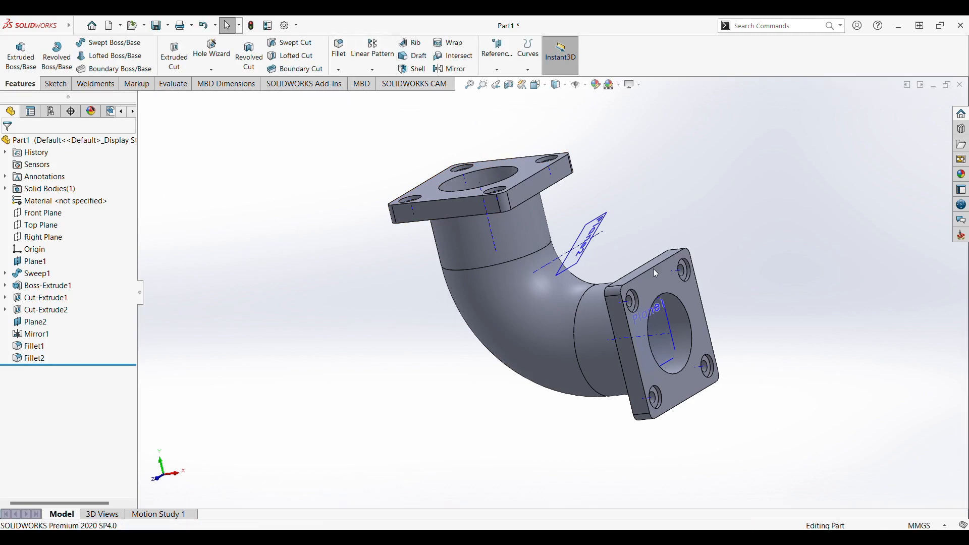
# - Chamfer the outer bore edges of both flanges with a 10 mm distance at 45 degrees
pyautogui.press('c')
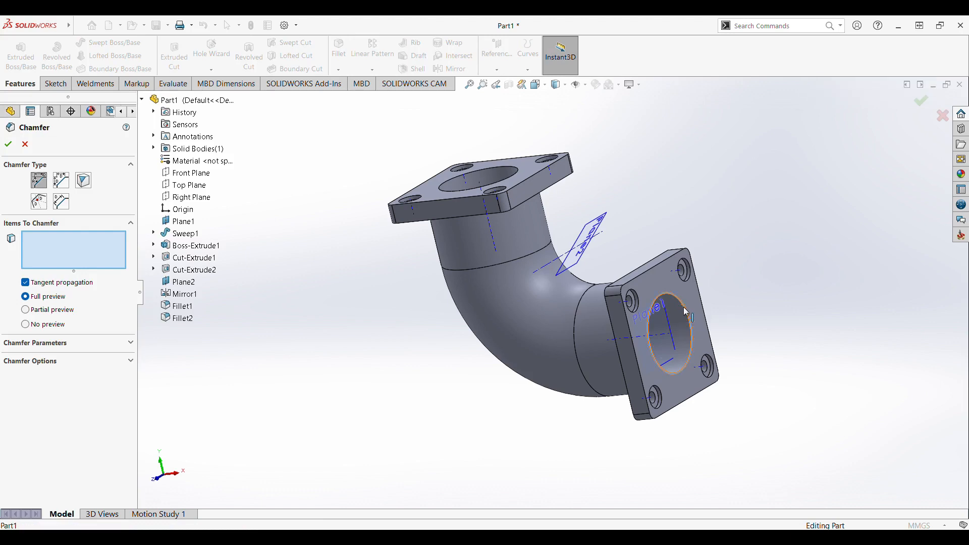
pyautogui.click(686, 310)
pyautogui.moveTo(606, 195); pyautogui.dragTo(603, 292, button='middle')
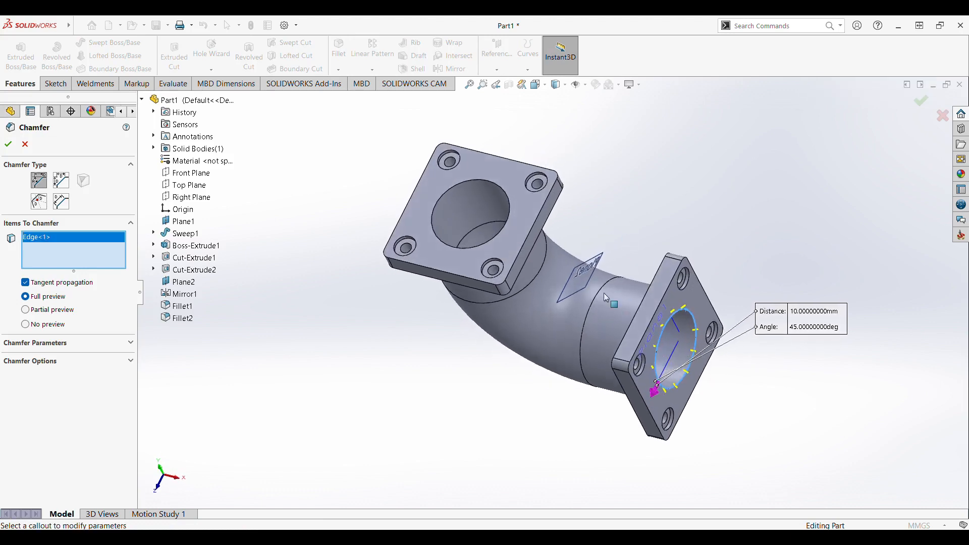
pyautogui.click(507, 197)
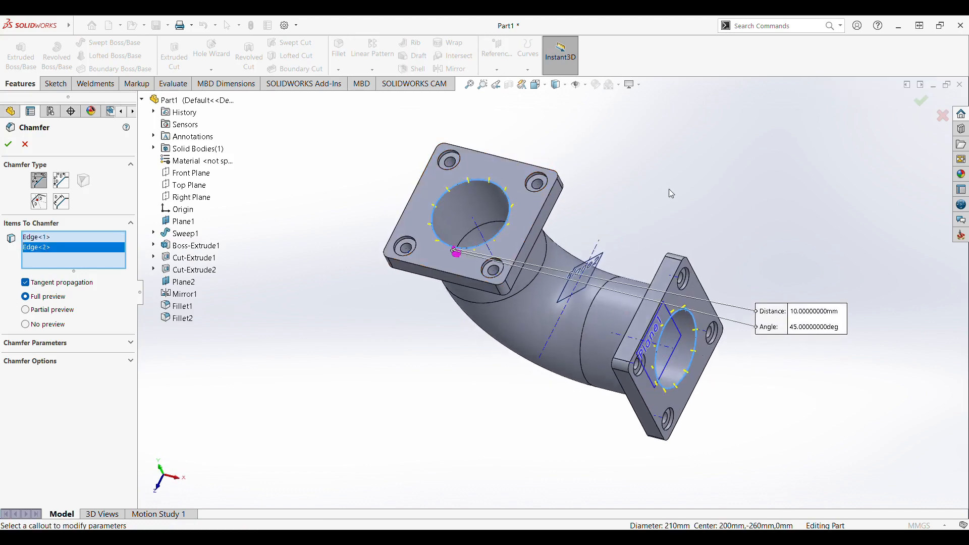
pyautogui.moveTo(668, 188); pyautogui.dragTo(620, 186, button='middle')
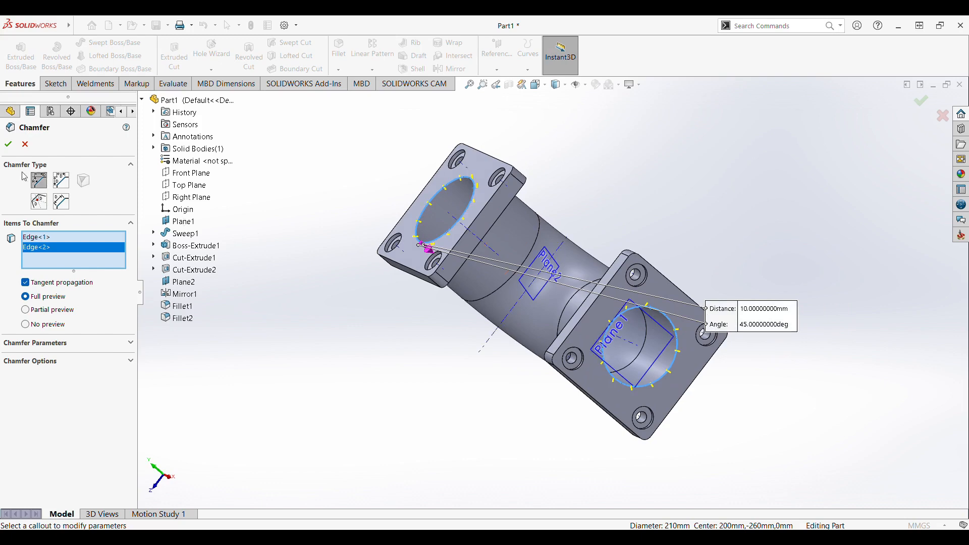
pyautogui.click(8, 145)
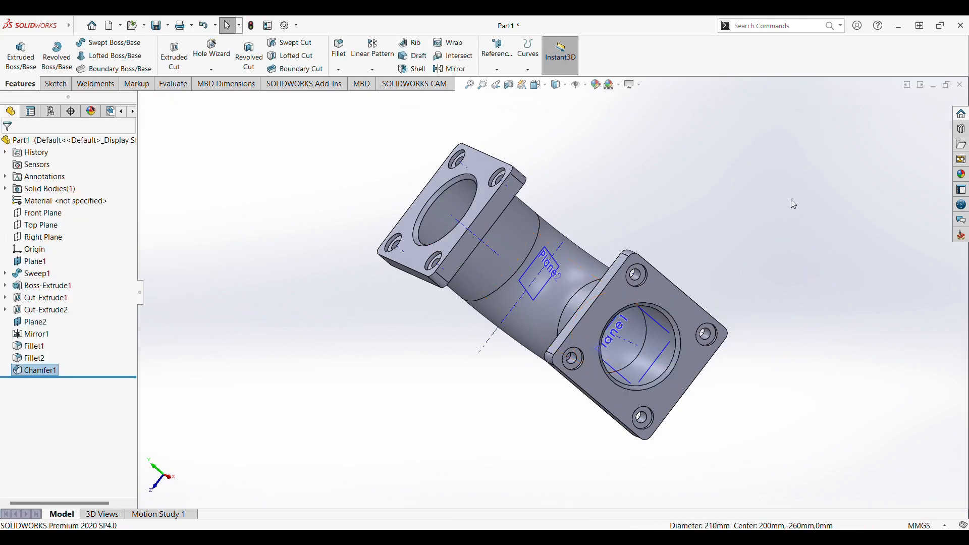
# - Hide all reference planes and axes, and display the finished elbow in the isometric view
pyautogui.click(578, 89)
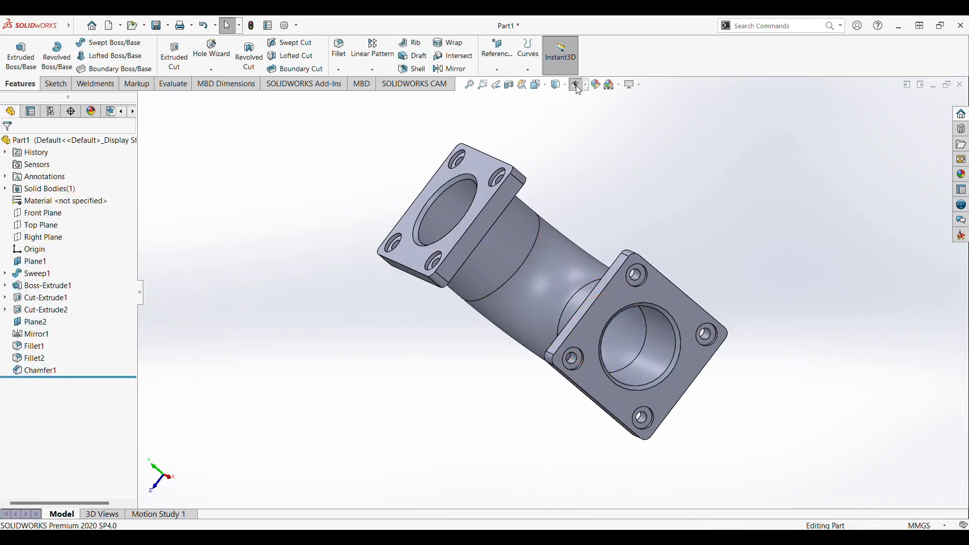
pyautogui.moveTo(362, 332); pyautogui.dragTo(376, 338, button='middle')
pyautogui.moveTo(811, 162); pyautogui.dragTo(817, 268, button='middle')
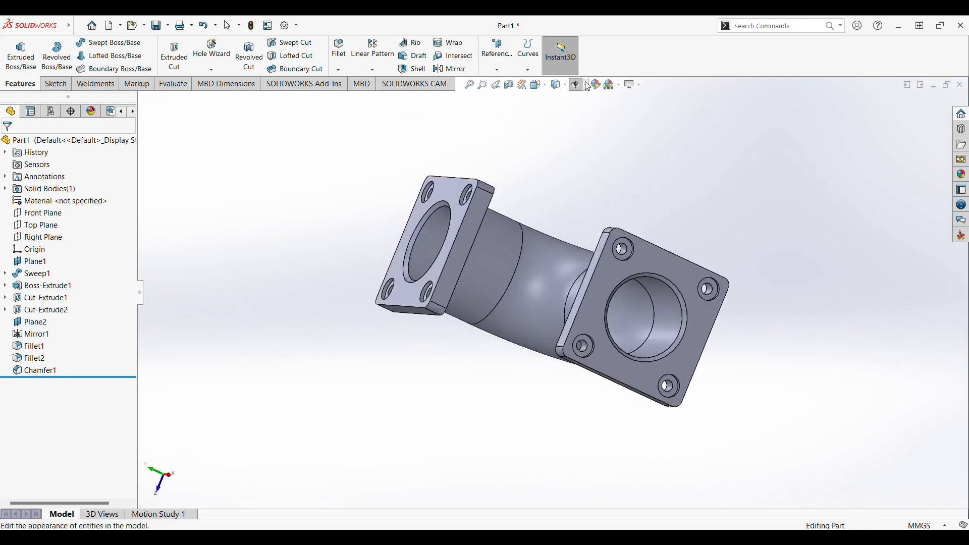
pyautogui.click(539, 84)
pyautogui.click(593, 117)
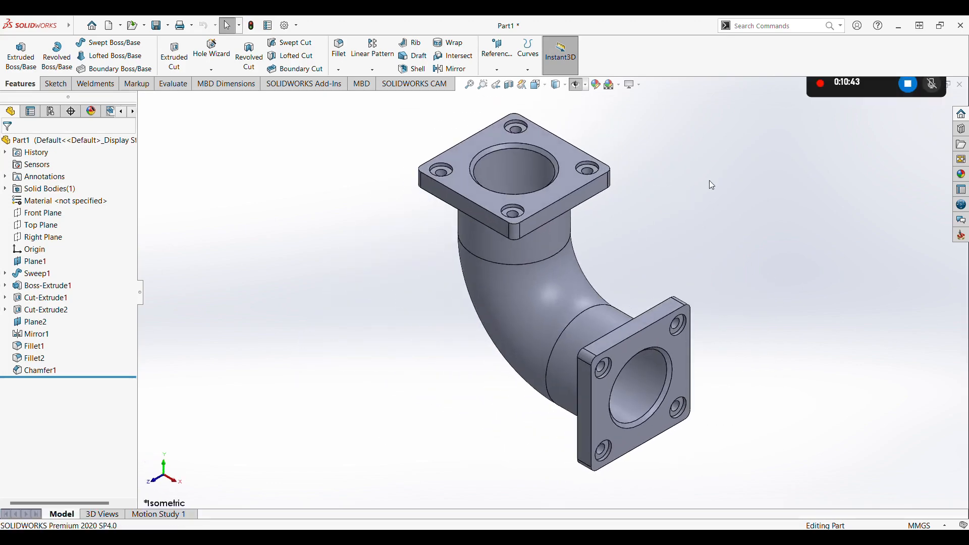
# - Assign a light magenta colour from the standard palette to the whole part
pyautogui.moveTo(709, 181); pyautogui.dragTo(690, 172, button='middle')
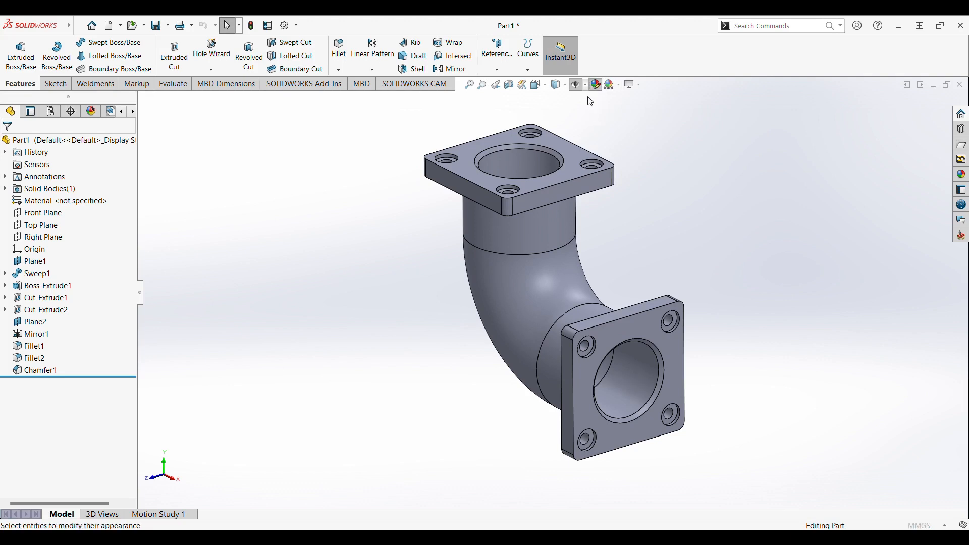
pyautogui.click(596, 85)
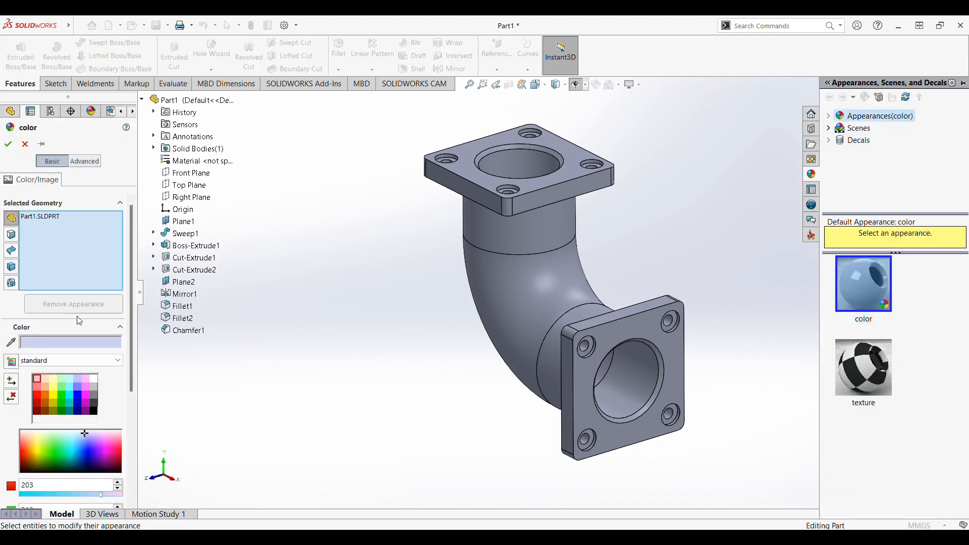
pyautogui.click(84, 393)
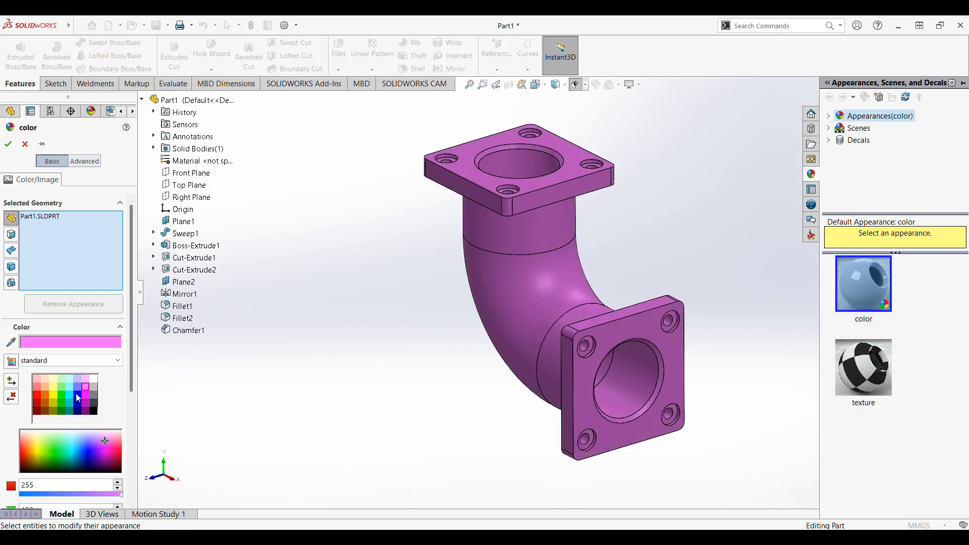
# - Apply the chromium plate appearance from the Metal > Chrome library category to the whole part
pyautogui.click(829, 118)
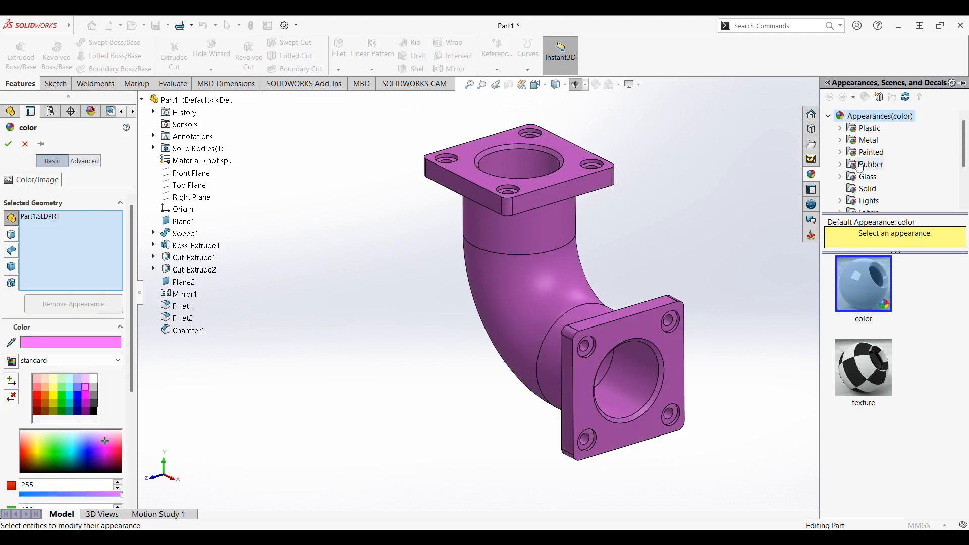
pyautogui.click(840, 141)
pyautogui.click(883, 141)
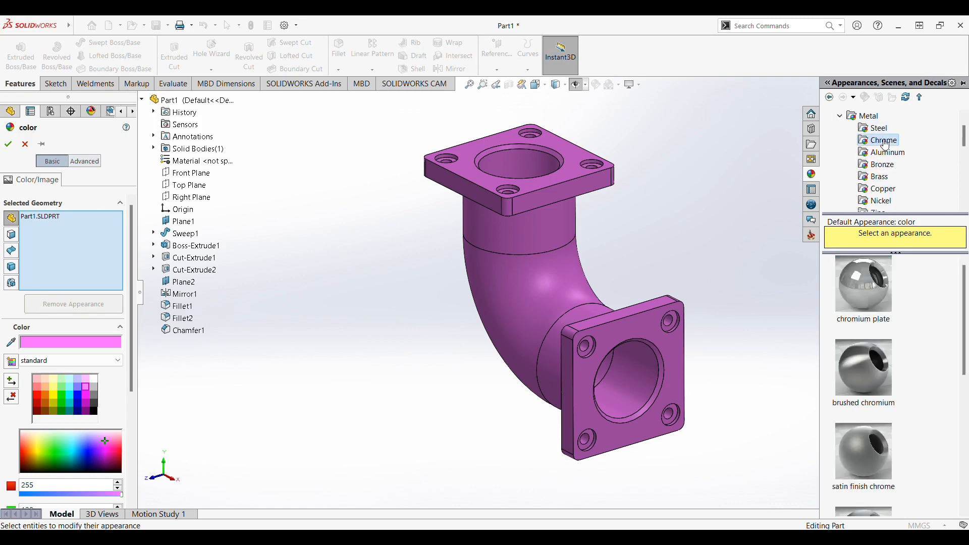
pyautogui.click(865, 289)
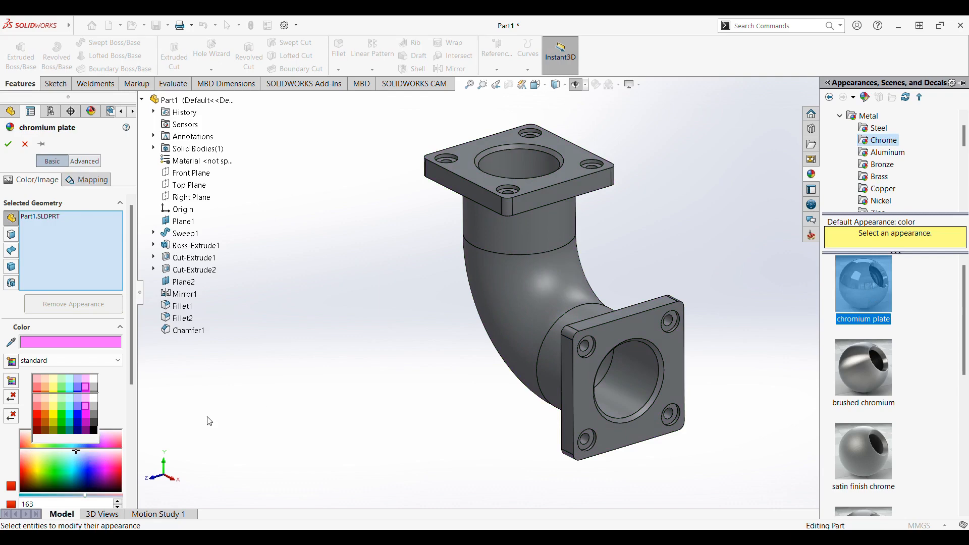
# - Try several standard palette colours on the chromium plate appearance, including cyan, magenta and light blue
pyautogui.click(70, 417)
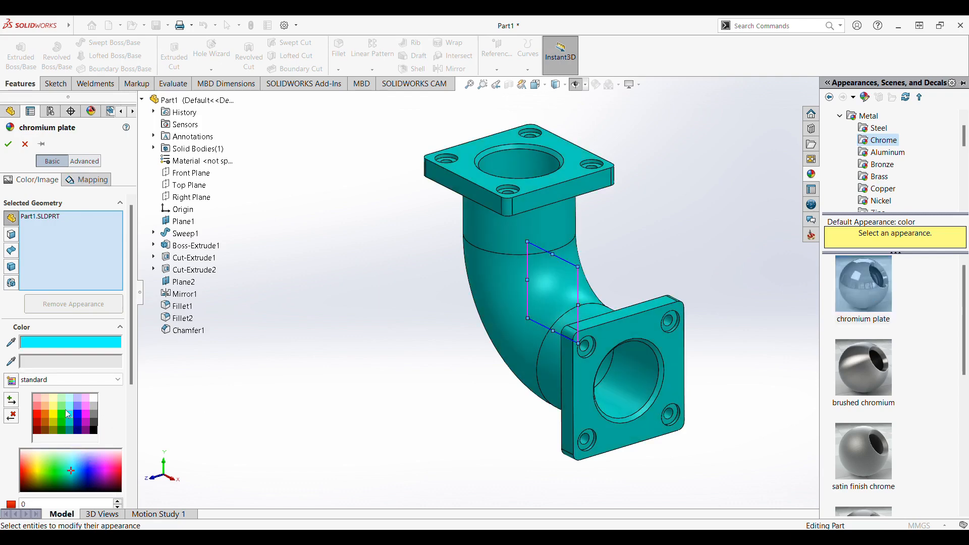
pyautogui.click(77, 406)
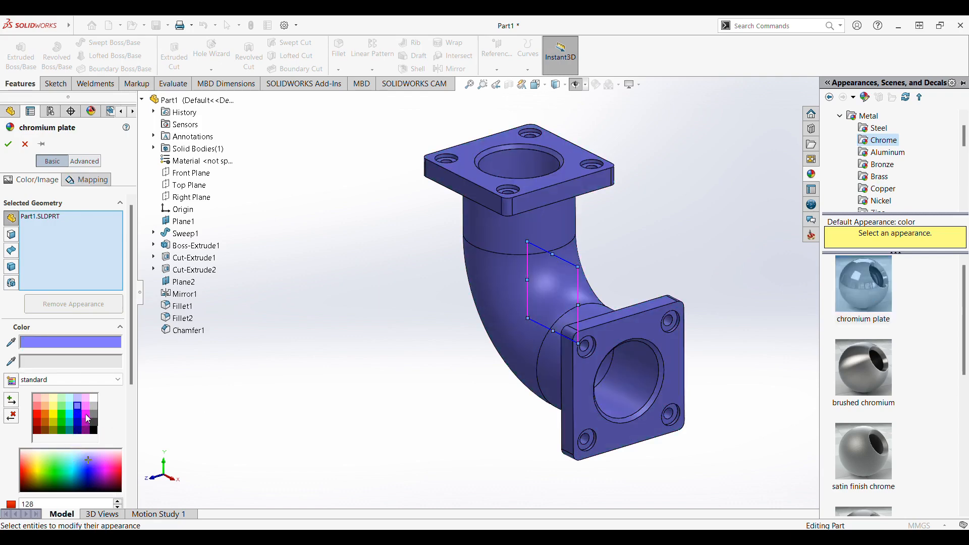
pyautogui.click(88, 418)
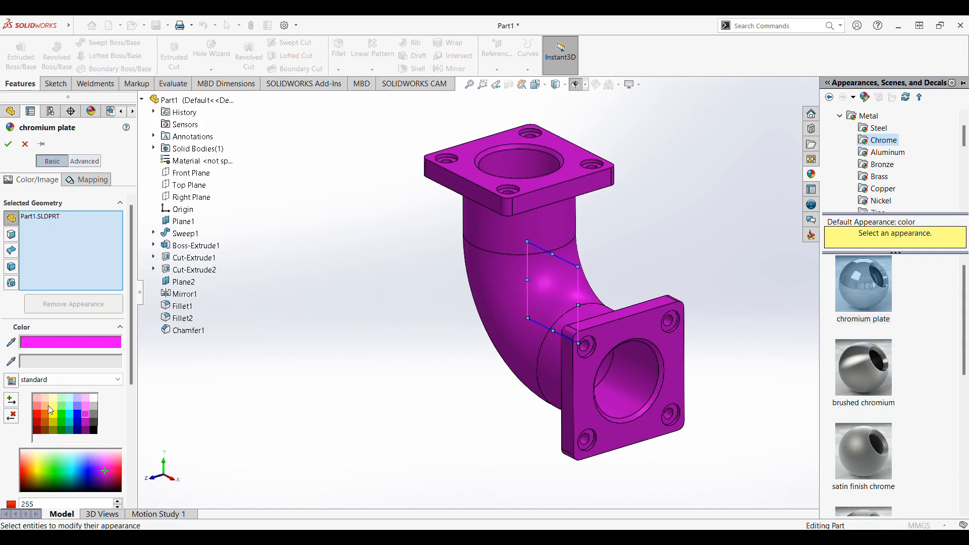
pyautogui.click(47, 405)
pyautogui.click(41, 423)
pyautogui.click(79, 407)
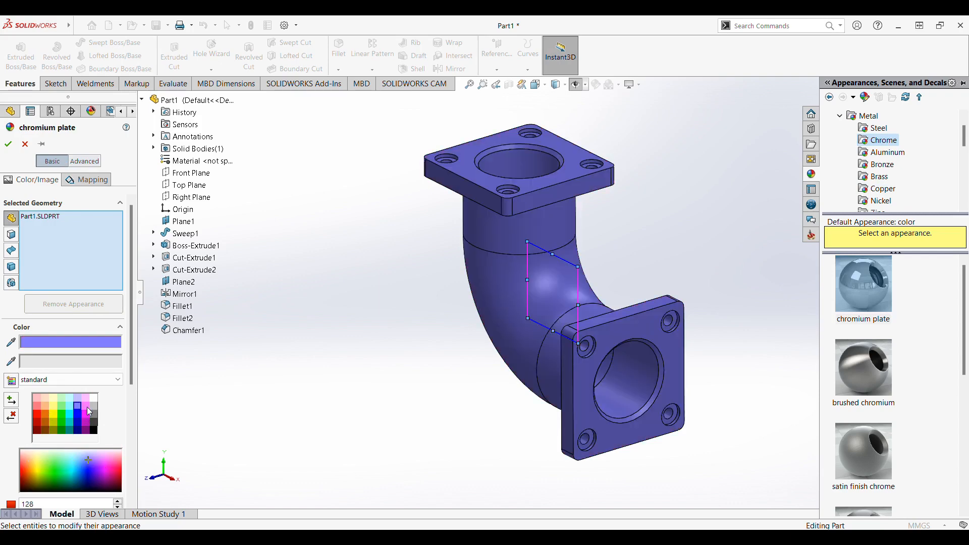
# - Colour the part's chromium plate appearance light yellow from the standard palette and accept the appearance
pyautogui.click(52, 404)
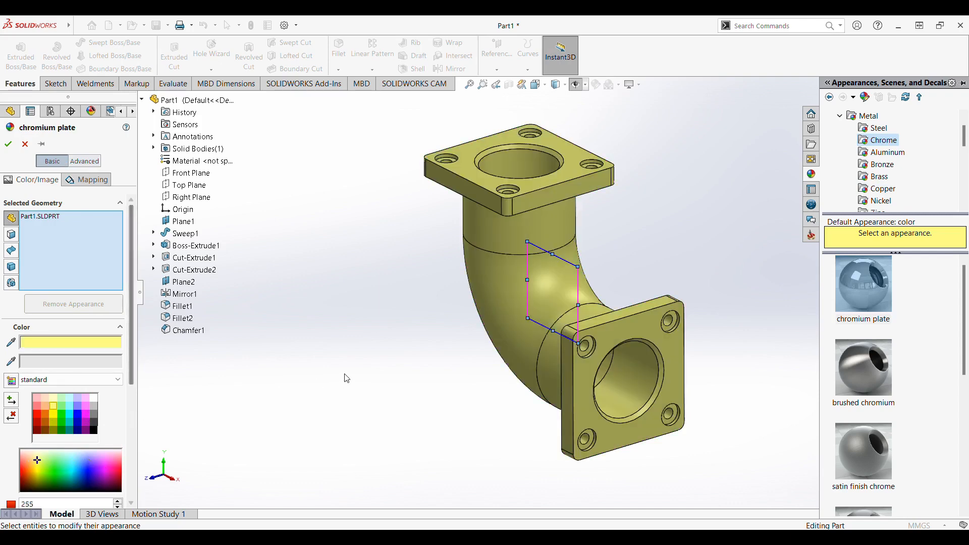
pyautogui.click(8, 144)
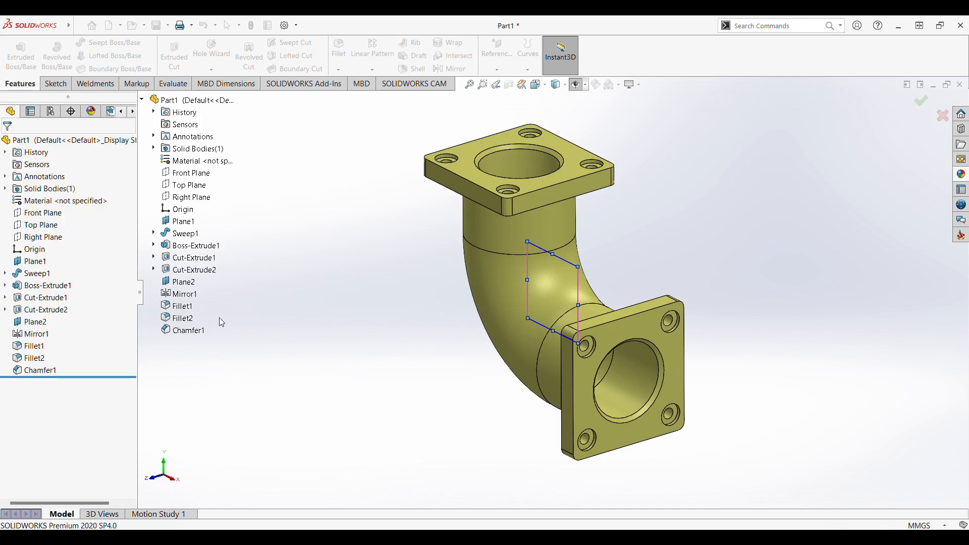
pyautogui.moveTo(318, 385); pyautogui.dragTo(301, 409, button='middle')
pyautogui.moveTo(783, 244); pyautogui.dragTo(824, 235, button='middle')
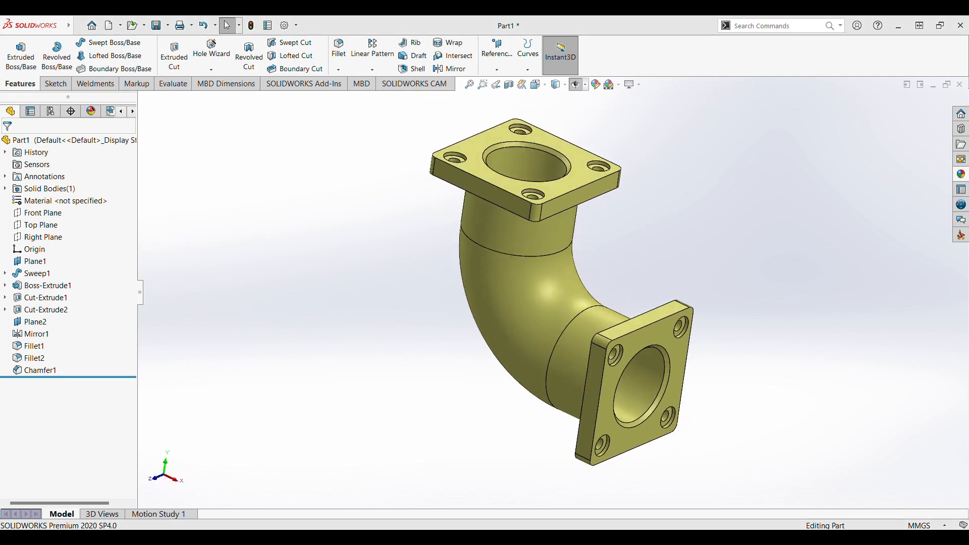
pyautogui.moveTo(747, 367); pyautogui.dragTo(763, 164, button='middle')
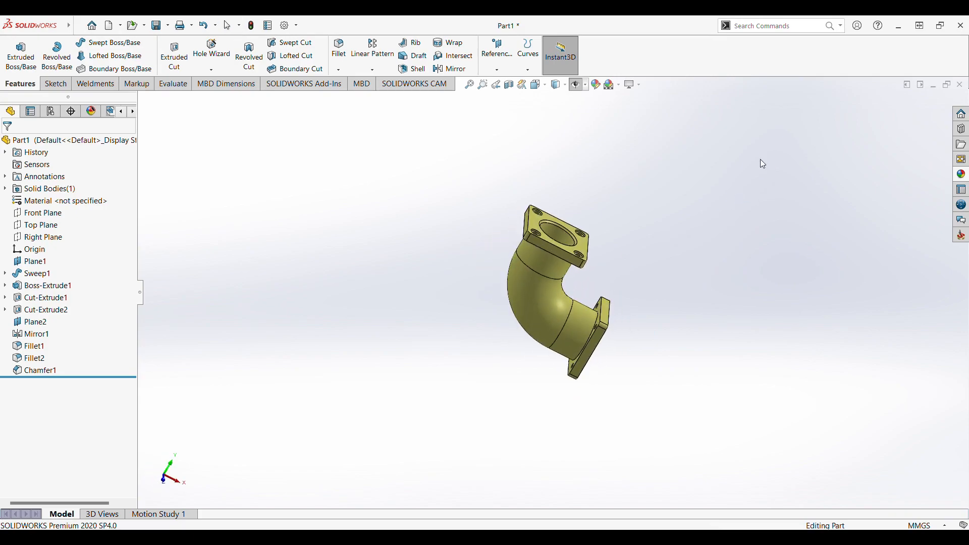